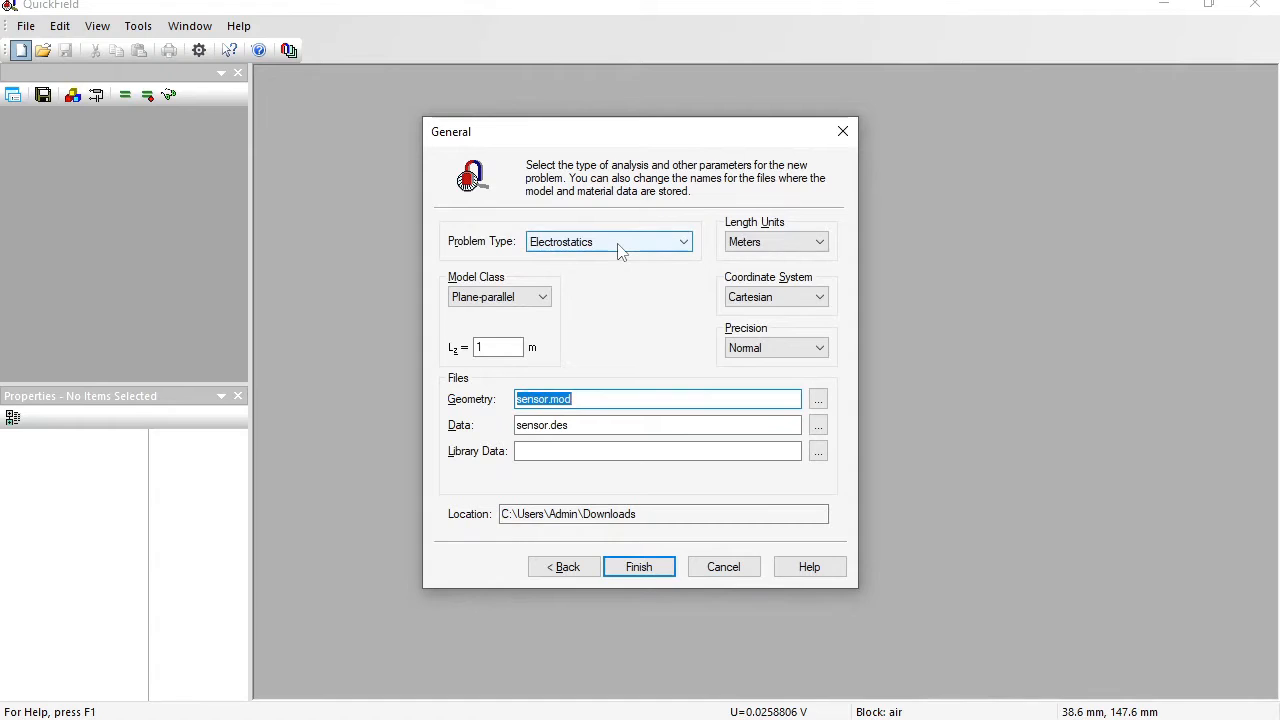
Set the new electrostatics problem to millimeters and the axisymmetric model class, and create the problem
click(800, 242)
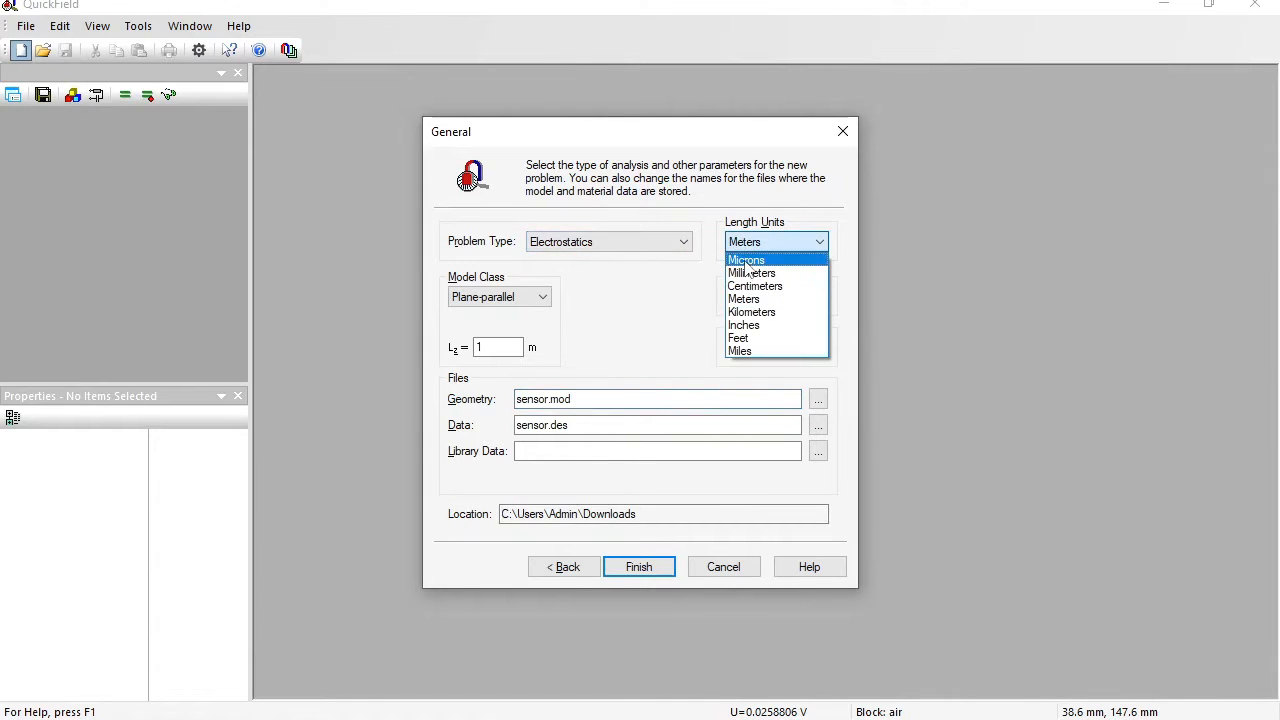
click(748, 273)
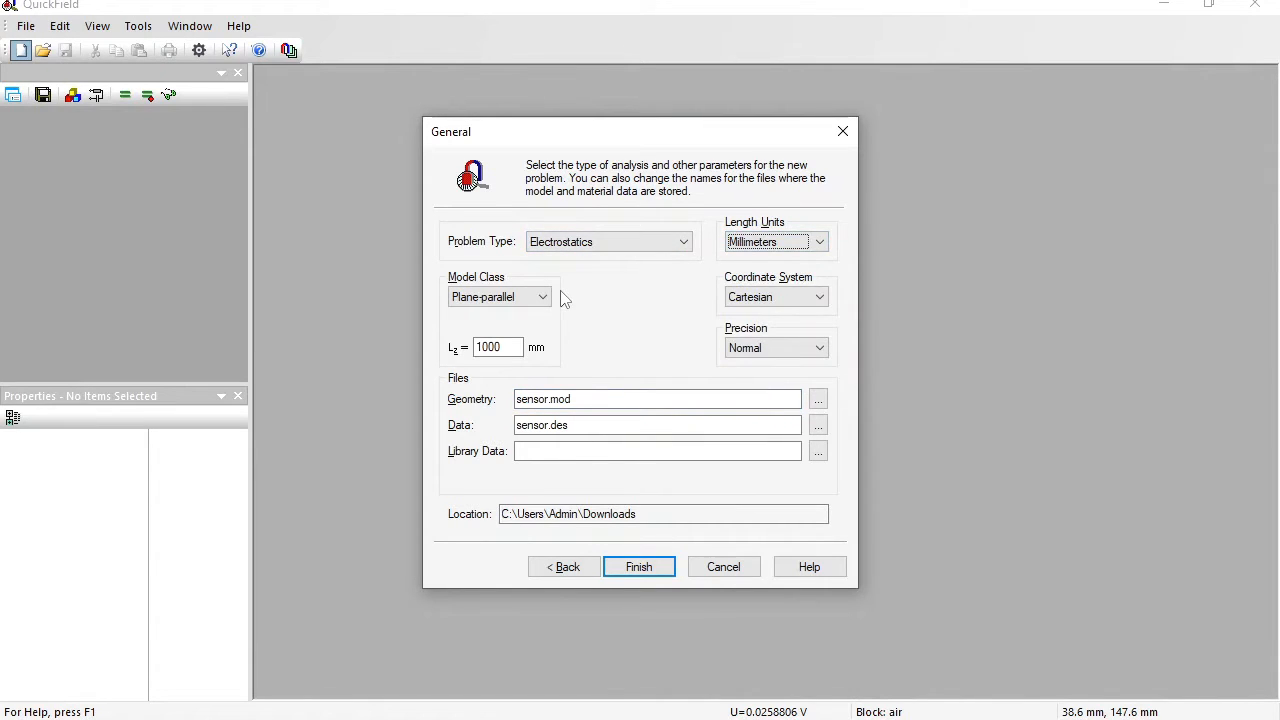
click(543, 297)
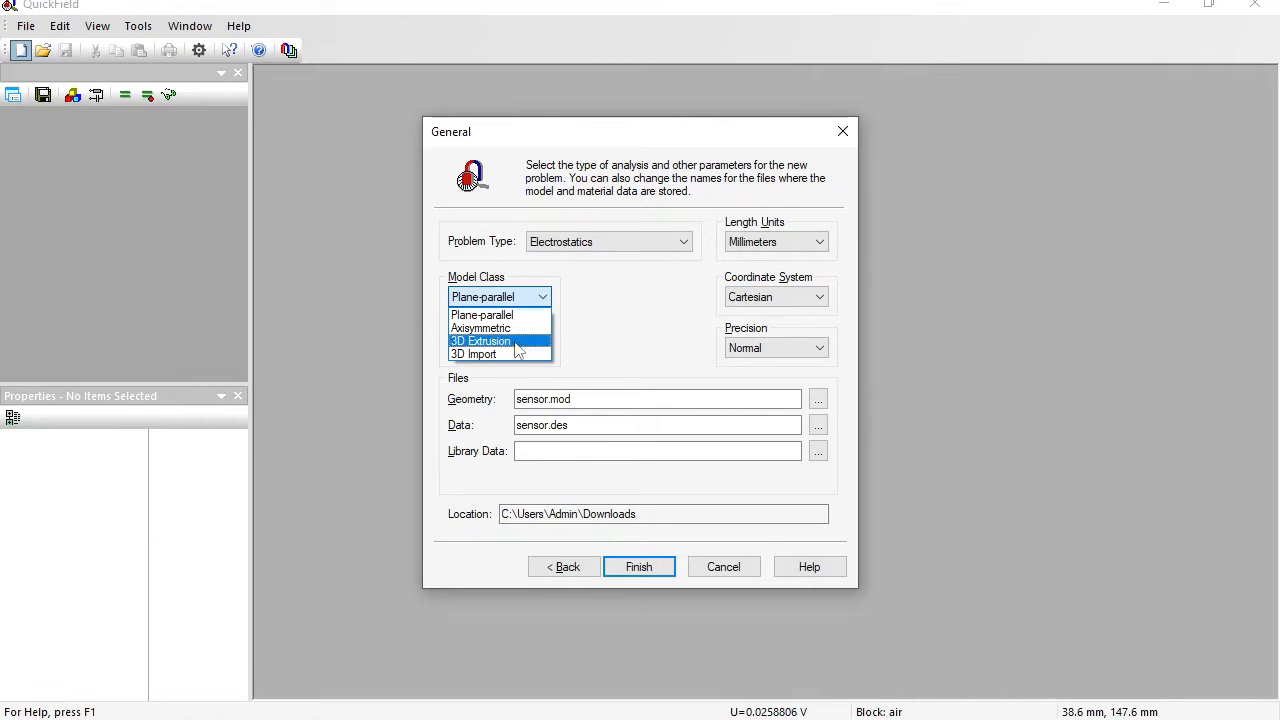
click(514, 329)
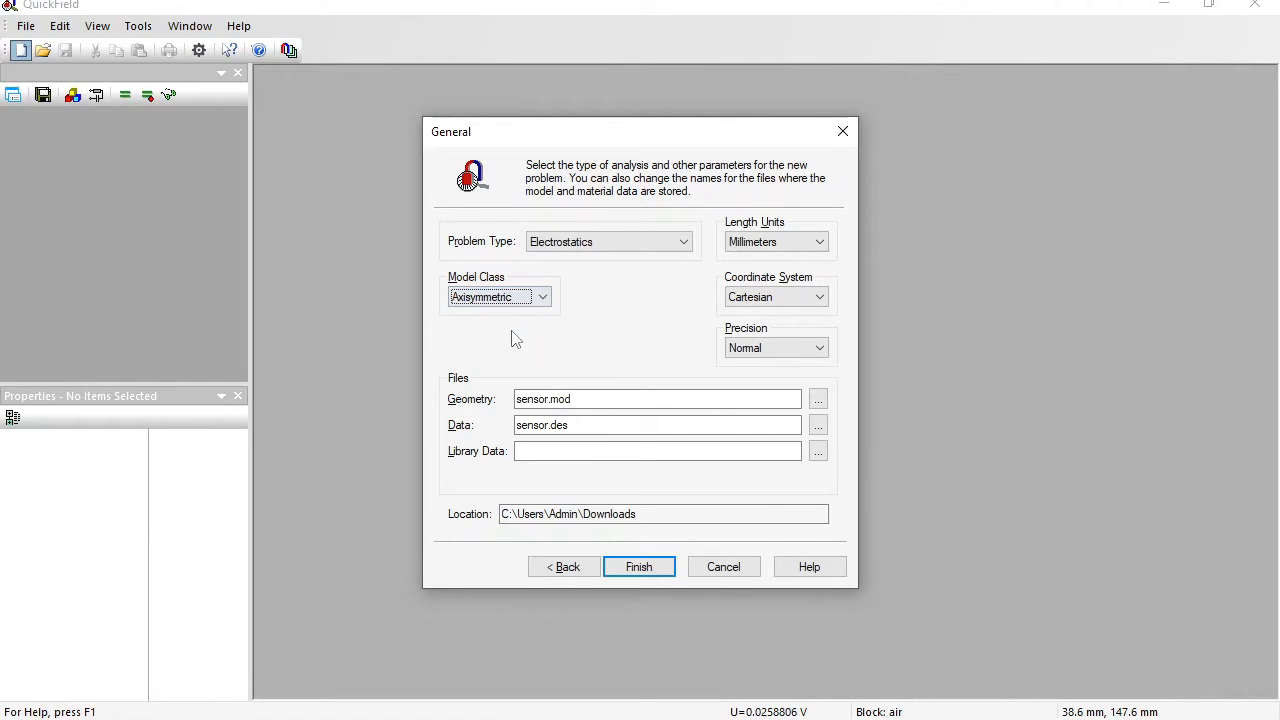
click(630, 565)
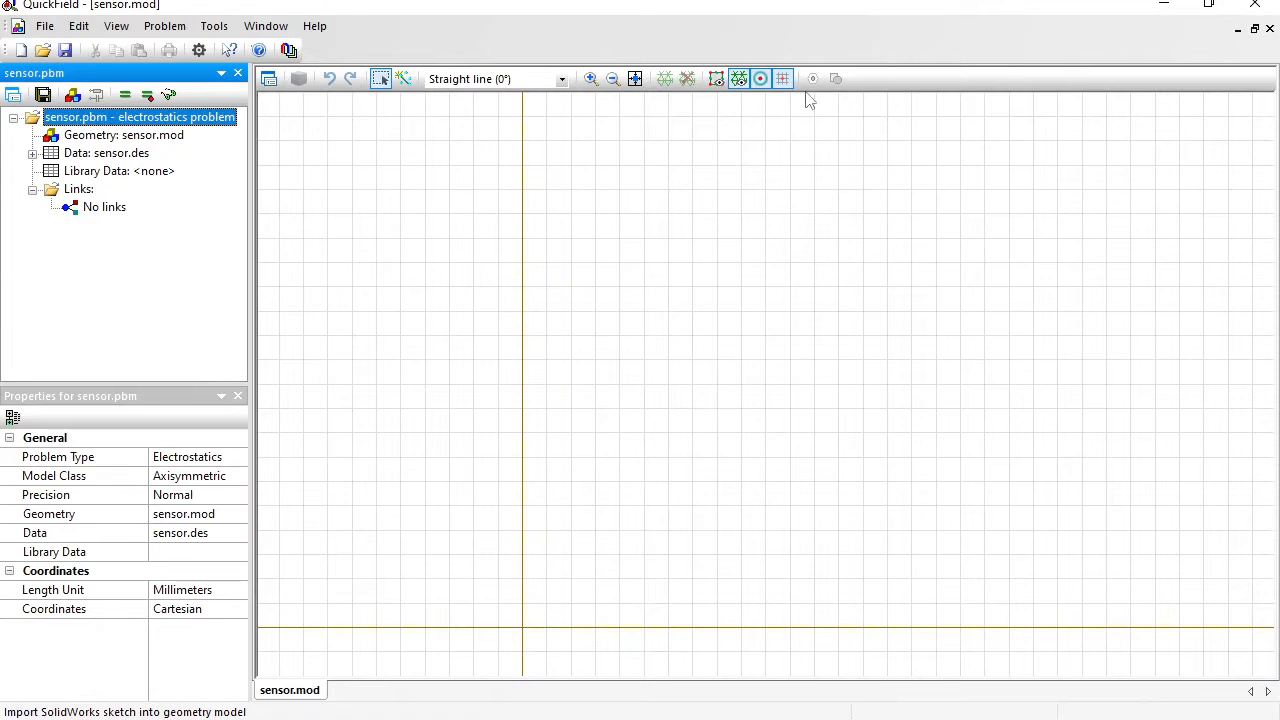
Insert a rectangle 1 mm wide and 15 mm high with its lower-right corner at the origin
click(784, 196)
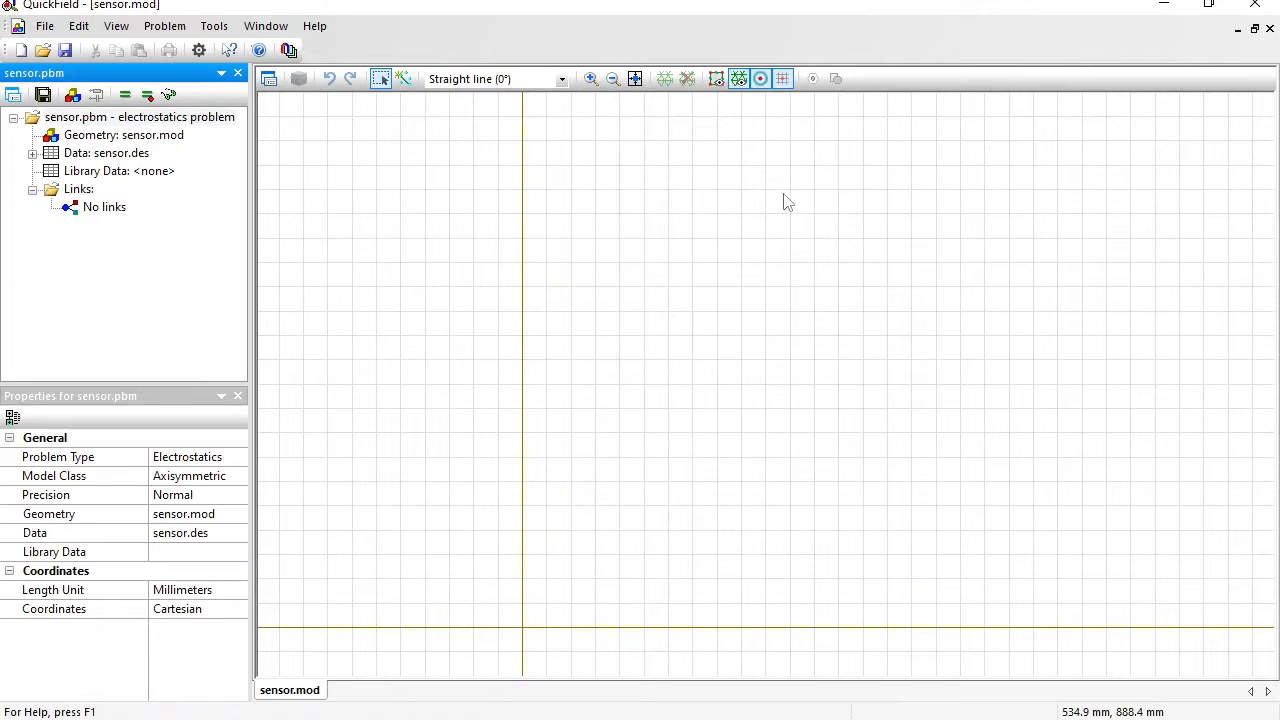
click(835, 78)
click(193, 257)
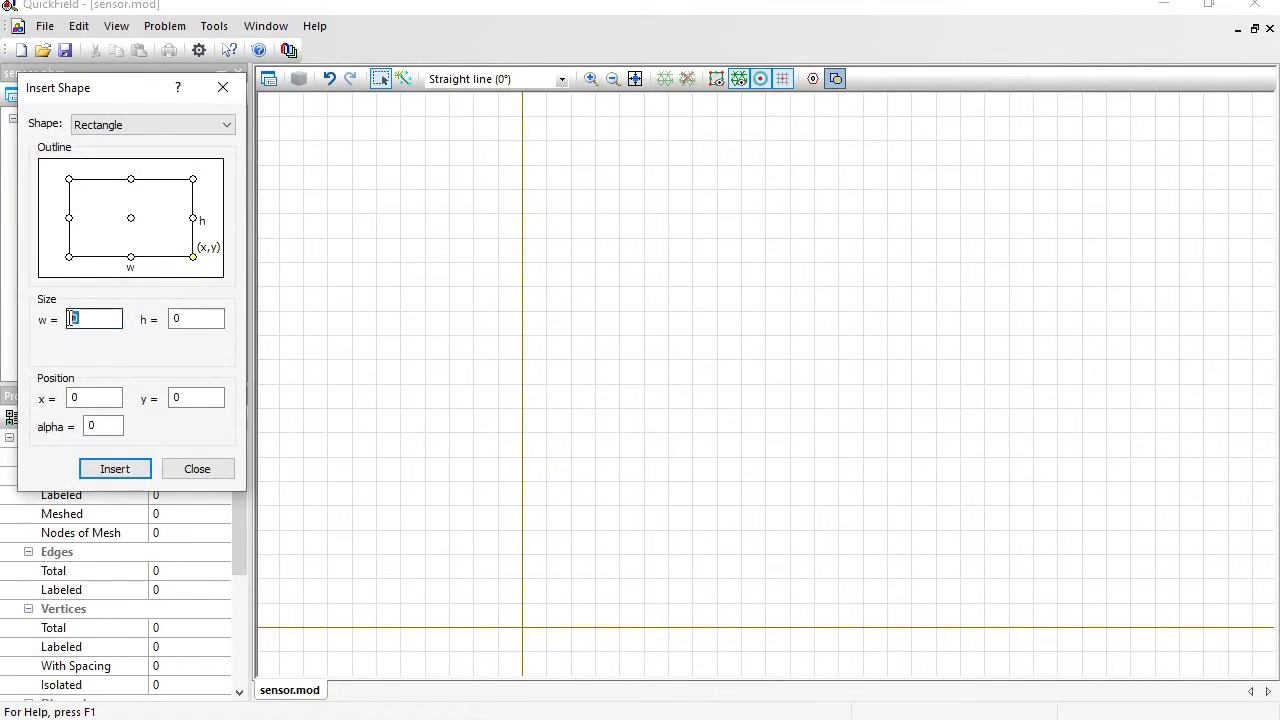
key(Tab)
click(133, 474)
click(193, 474)
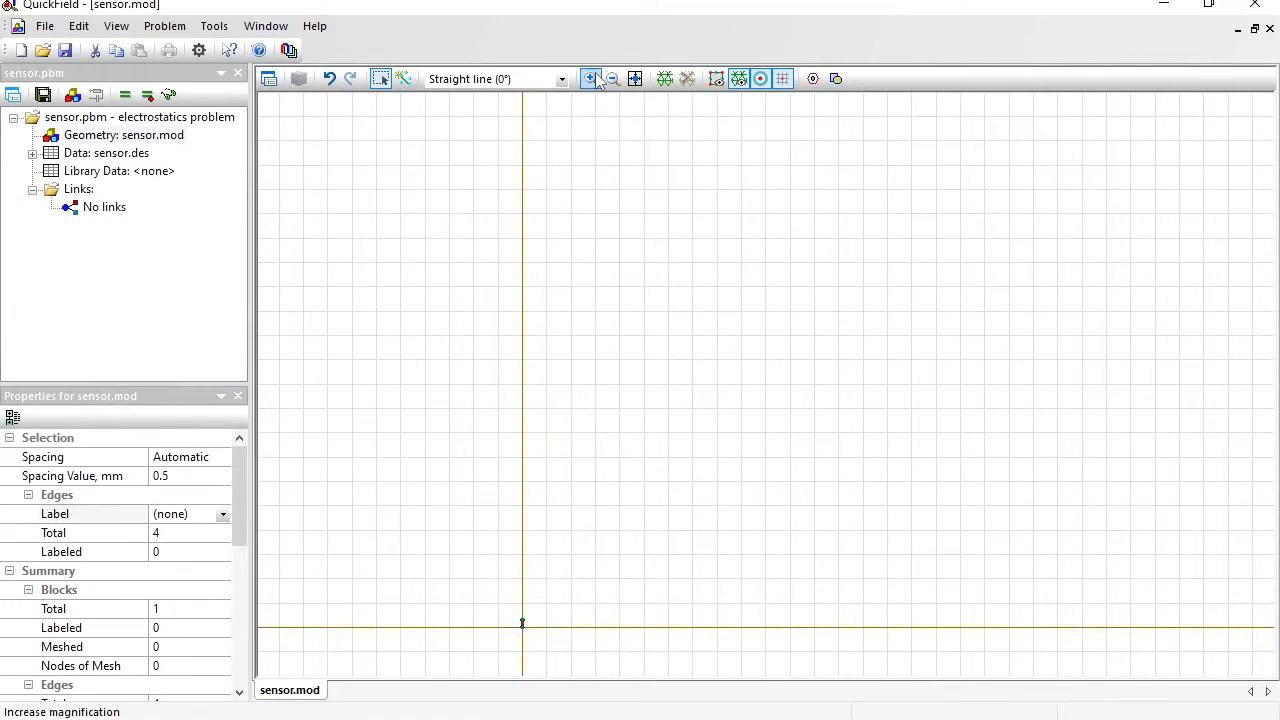
click(635, 82)
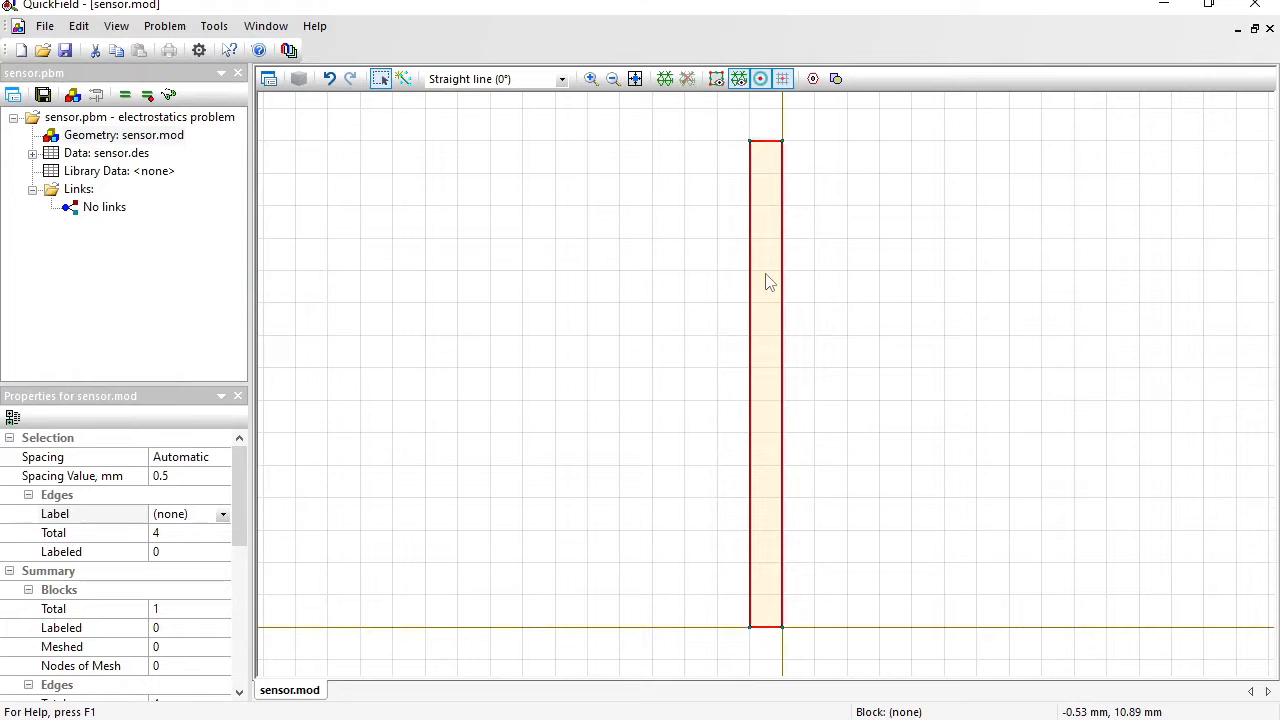
Insert a rectangle 0.035 mm wide and 3 mm high with its lower-left corner at the origin
click(836, 79)
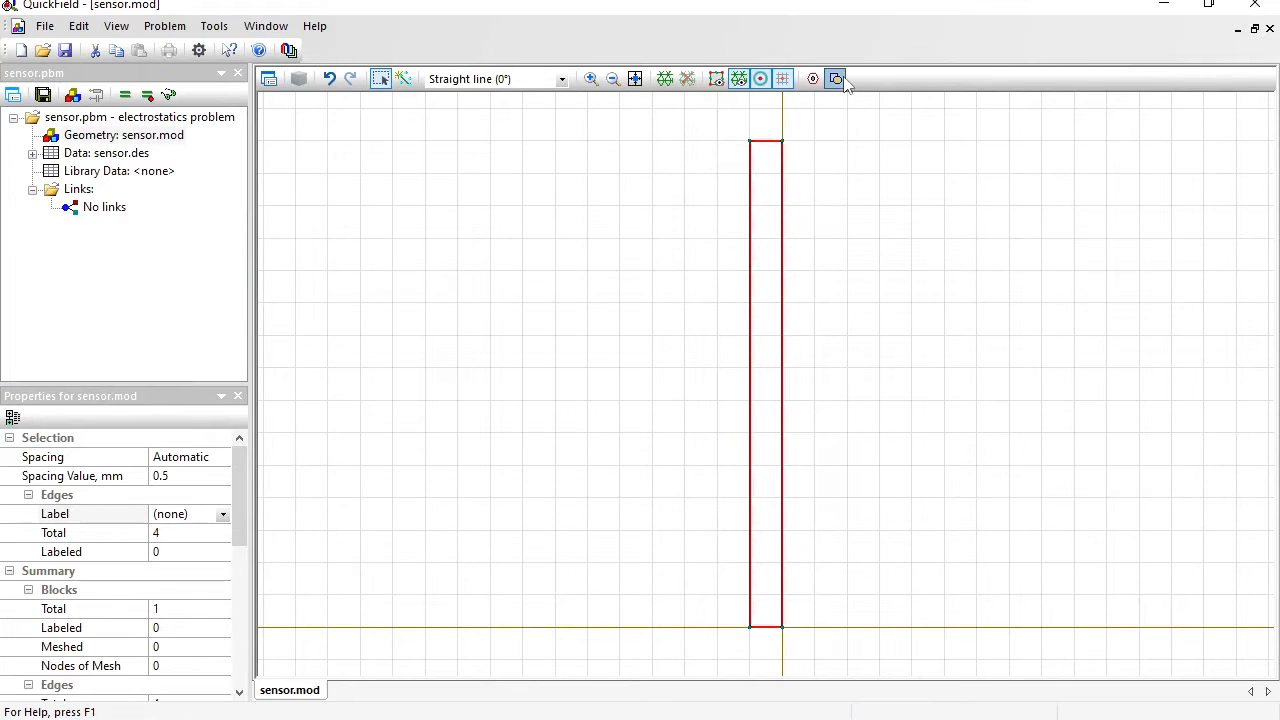
text(0.035)
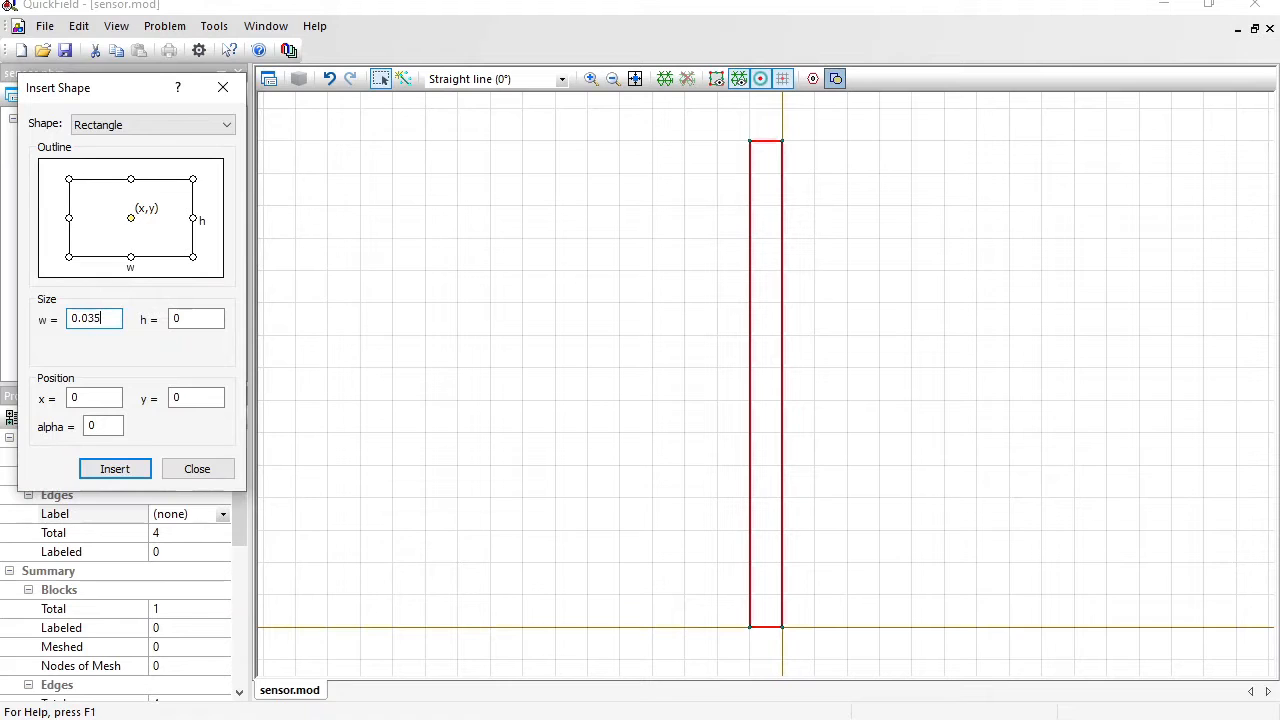
key(Tab)
text(3)
click(69, 257)
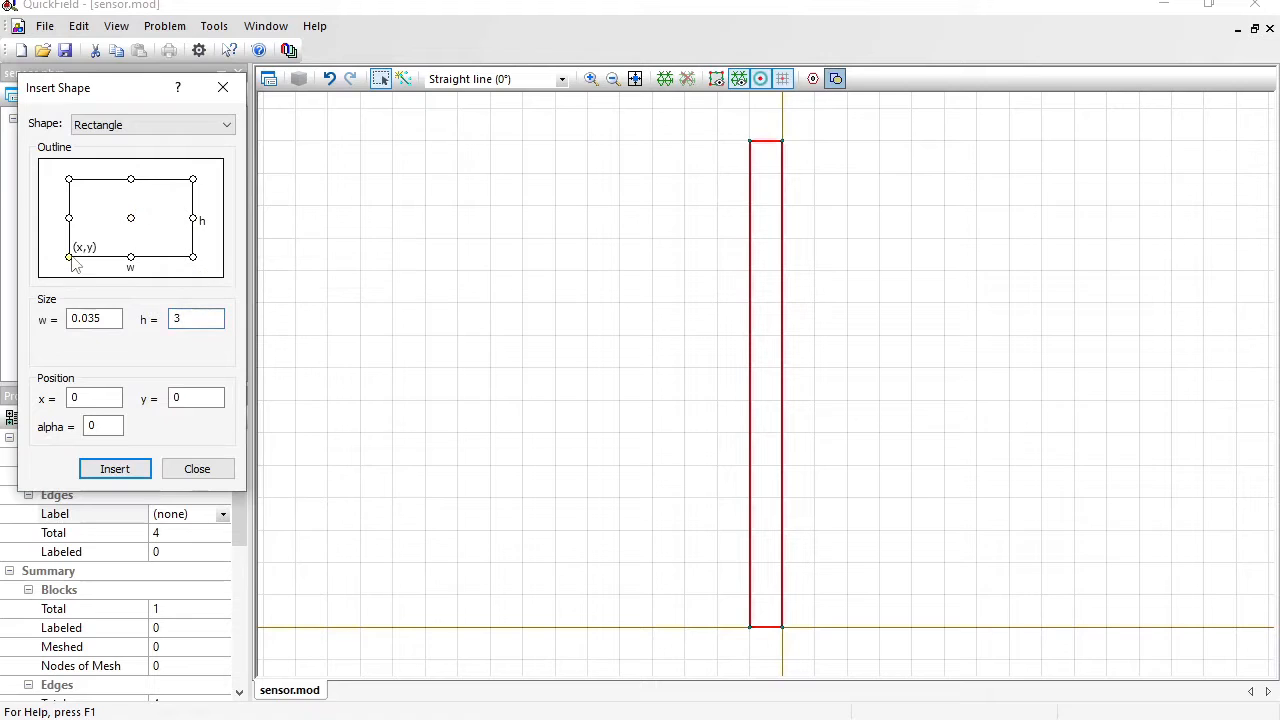
click(118, 468)
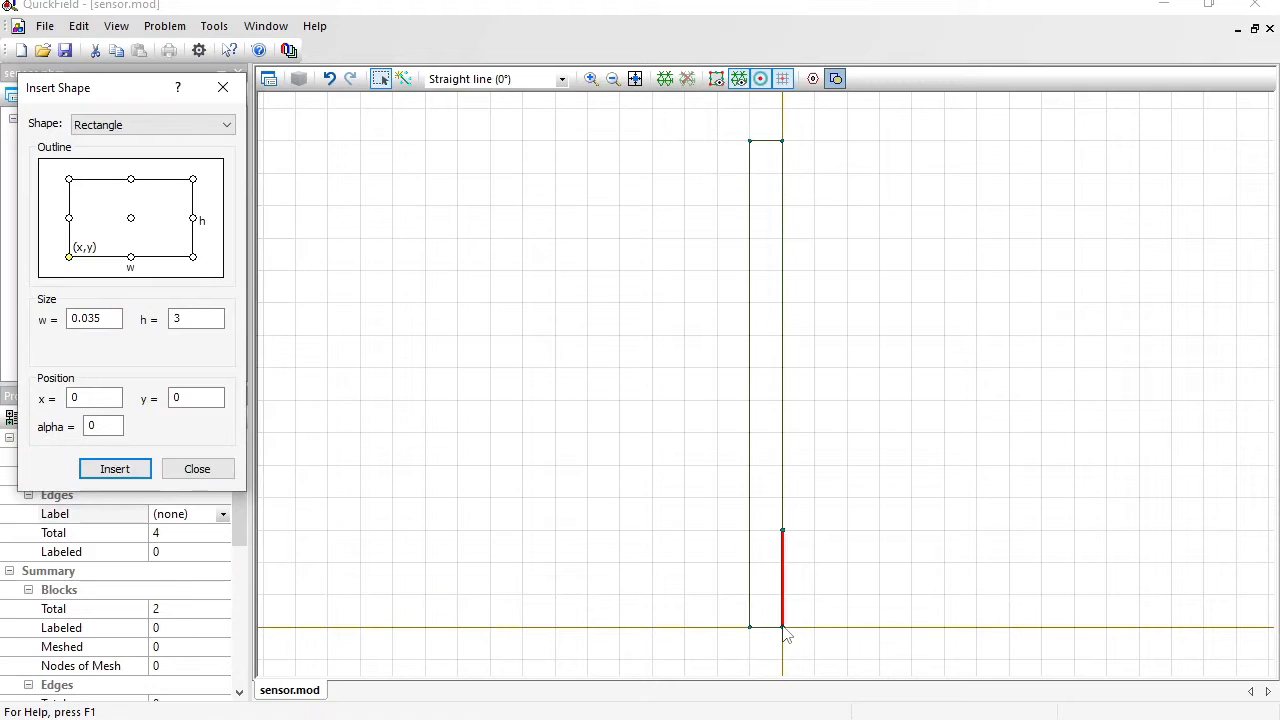
Insert a second 0.035 mm wide rectangle, 2 mm high, with its lower-left corner at x = 0, y = 4
double_click(201, 324)
text(2)
double_click(205, 399)
text(4)
click(117, 470)
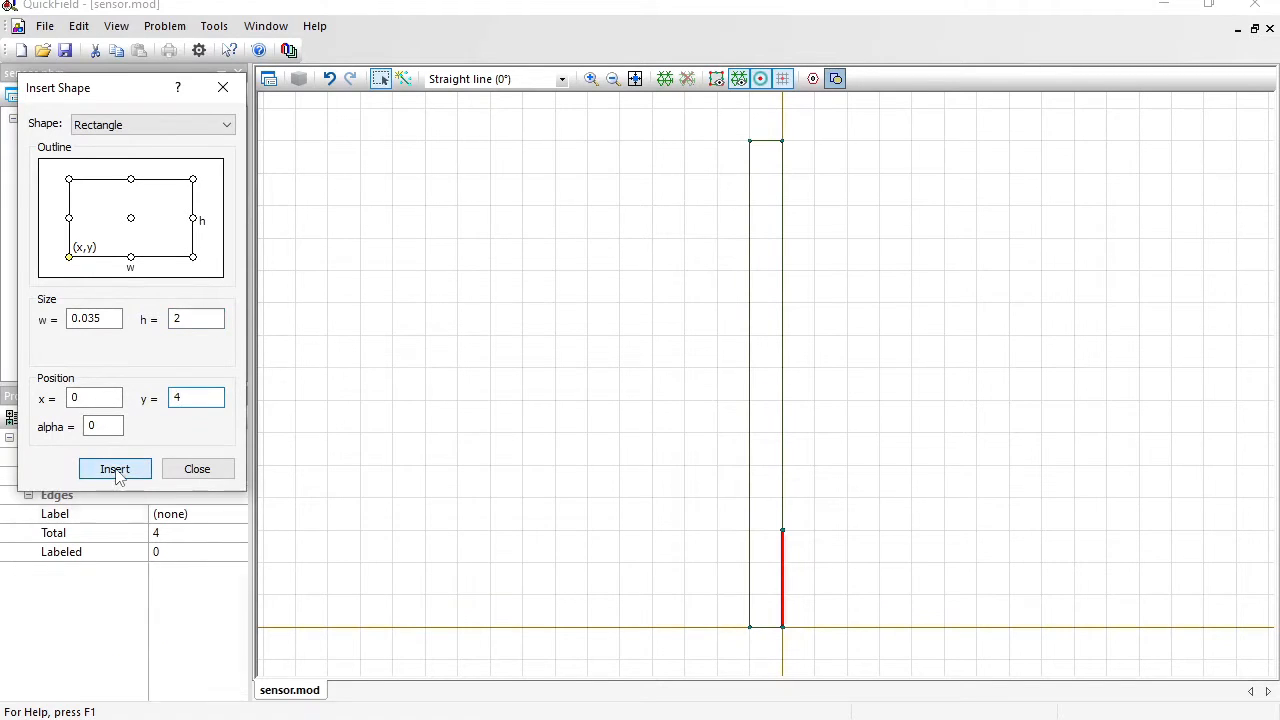
click(115, 469)
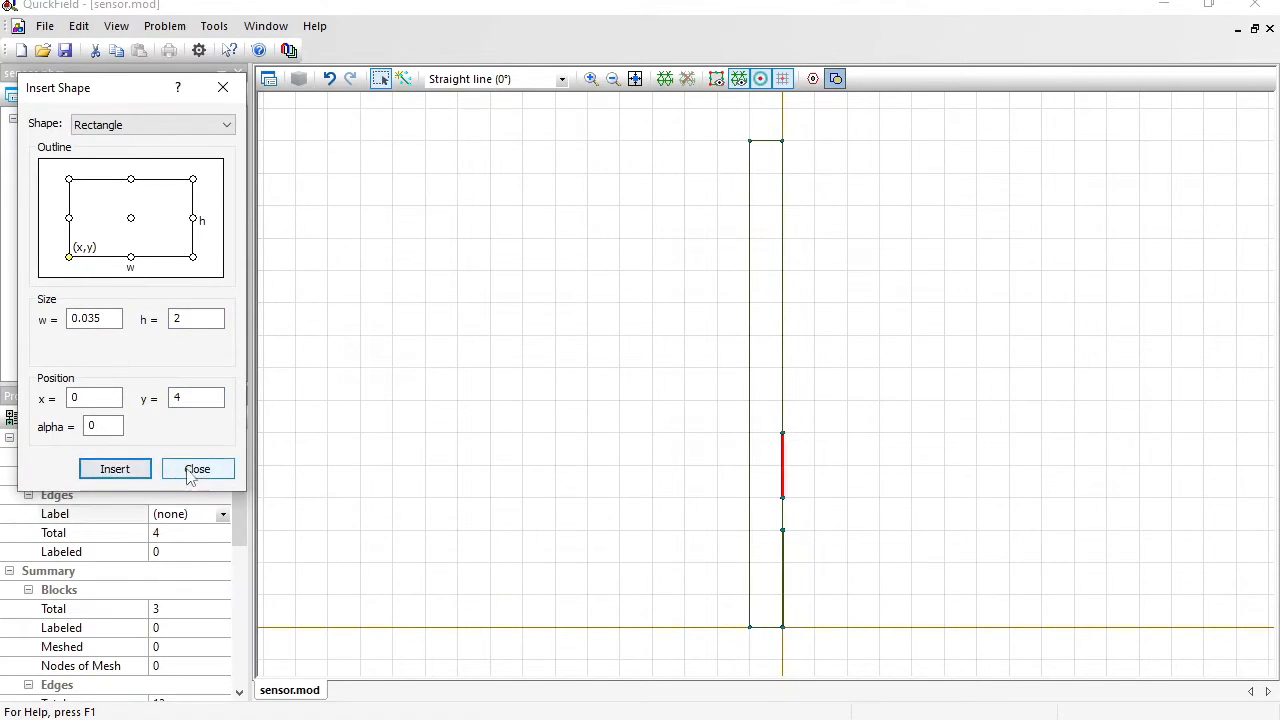
click(197, 469)
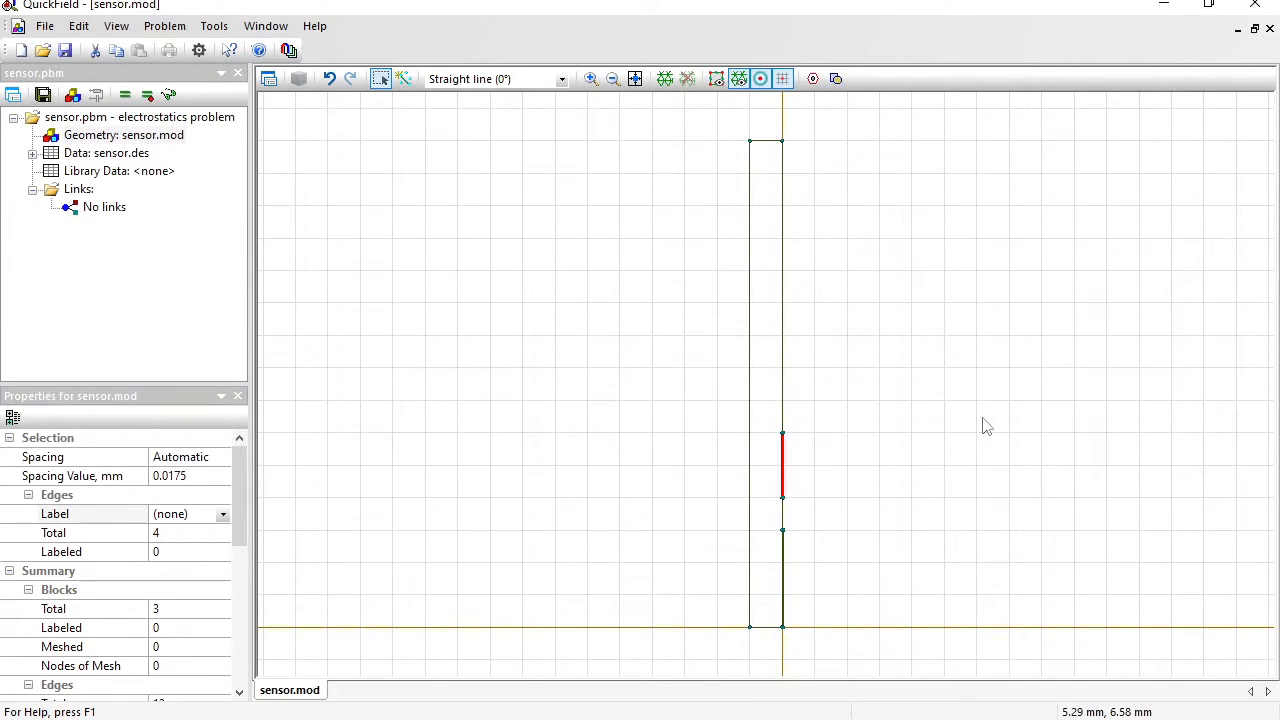
Insert a rectangle 50 mm wide and 5 mm high with its lower-left corner at x = 3, y = 0
click(836, 80)
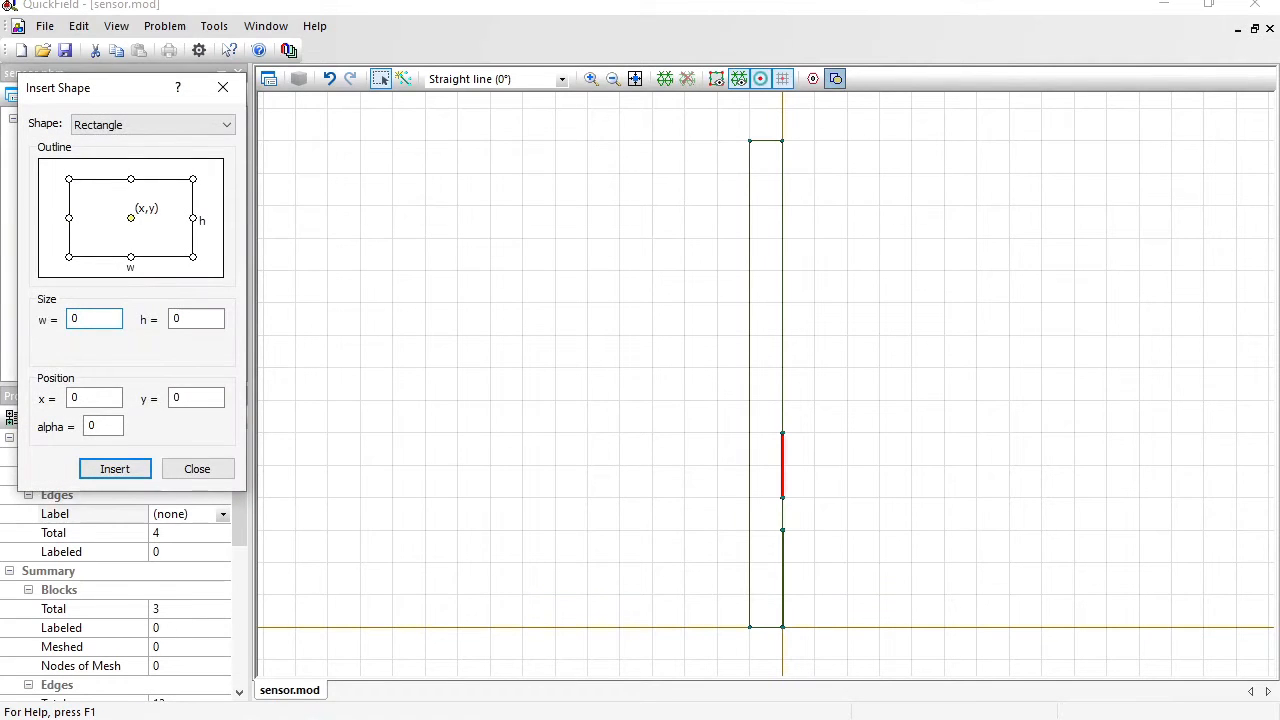
key(Tab)
click(69, 257)
double_click(76, 398)
text(3)
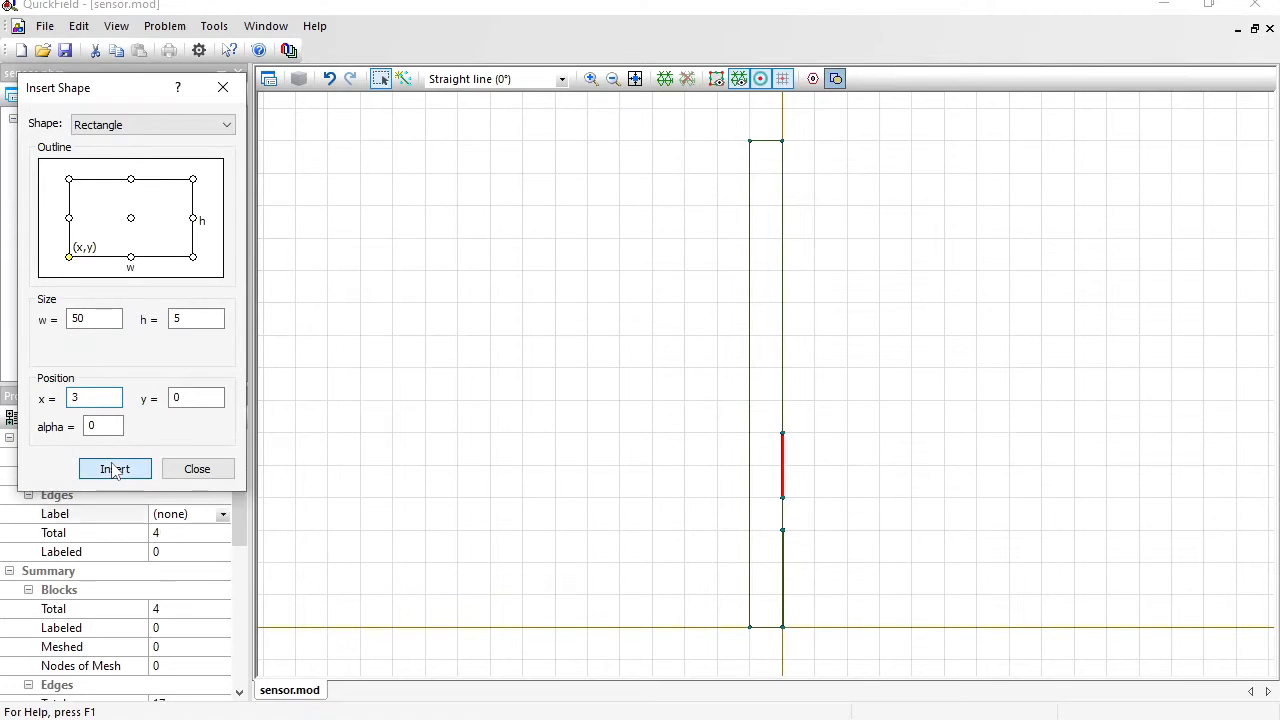
click(114, 470)
click(197, 472)
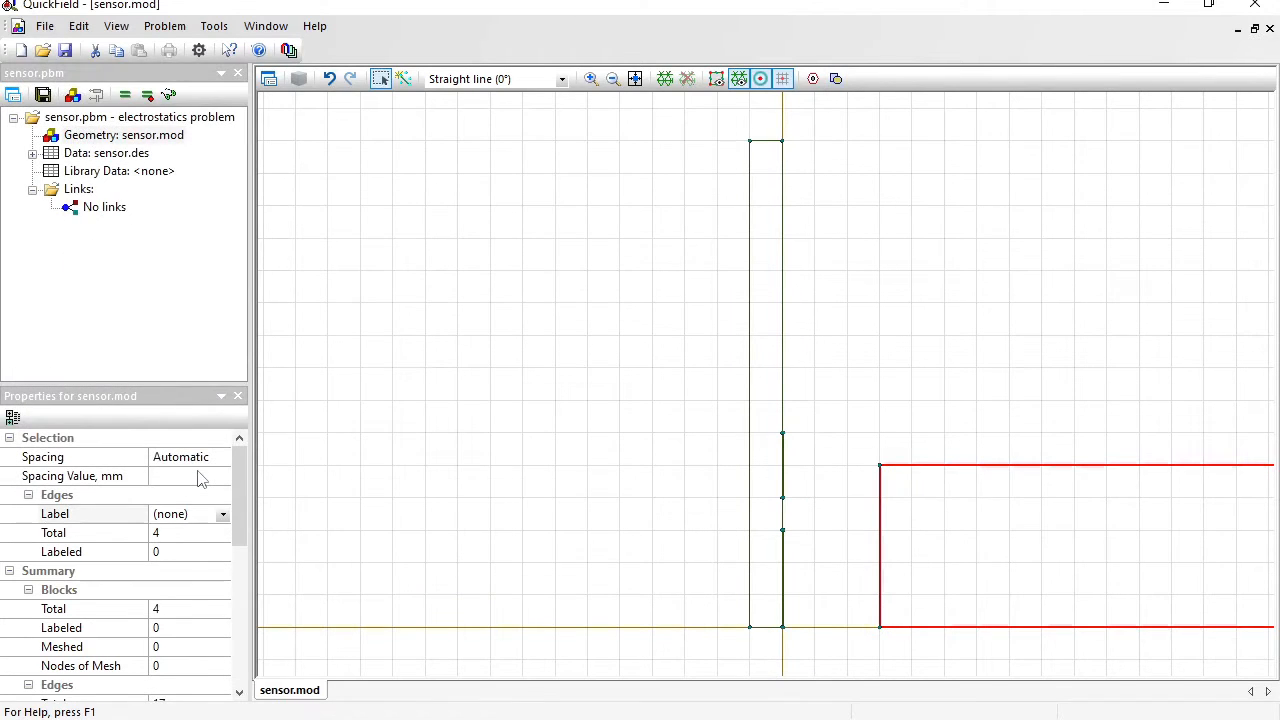
Draw a straight edge along the horizontal axis from about x = -90 mm to x = 120 mm
click(405, 80)
click(636, 81)
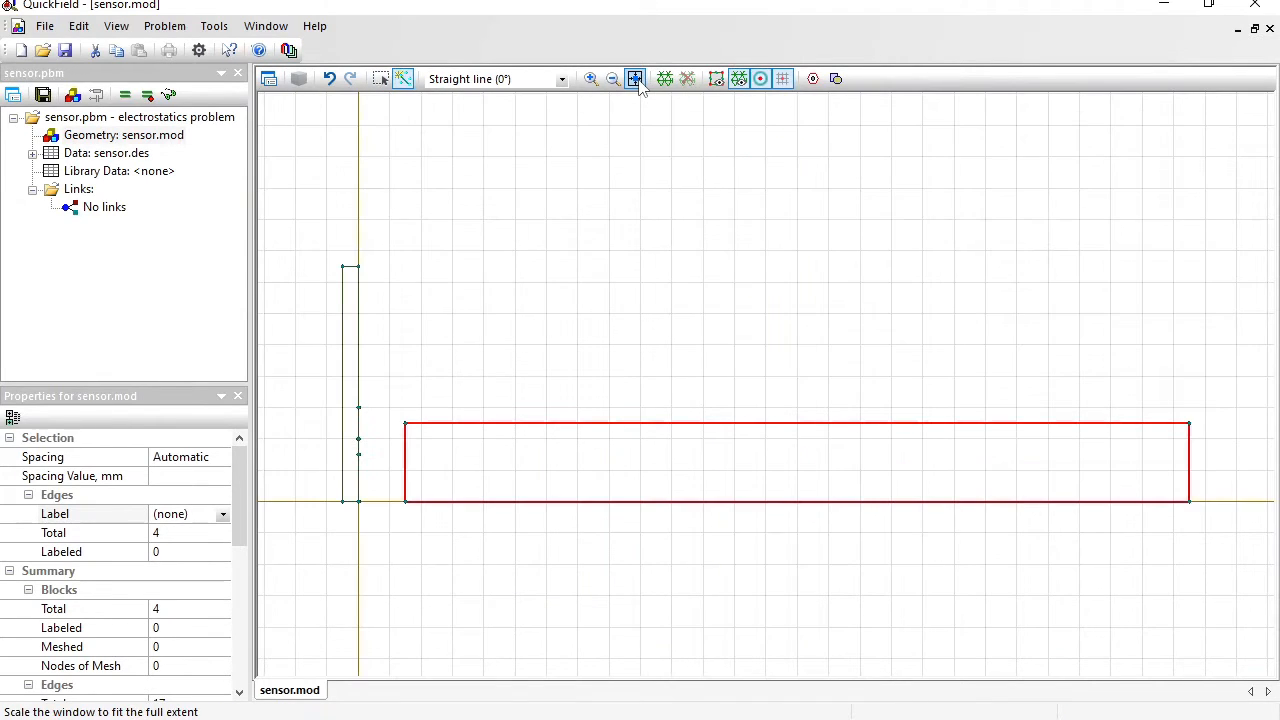
click(614, 82)
click(614, 82)
click(614, 82)
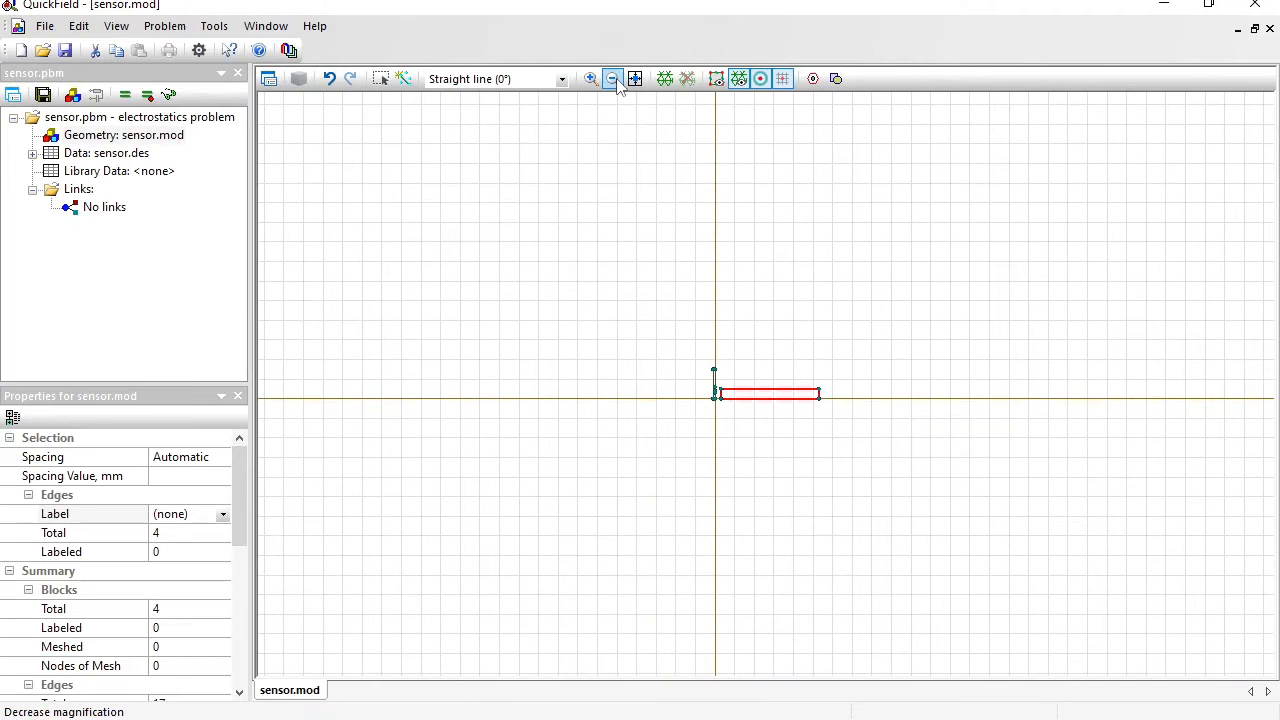
click(405, 80)
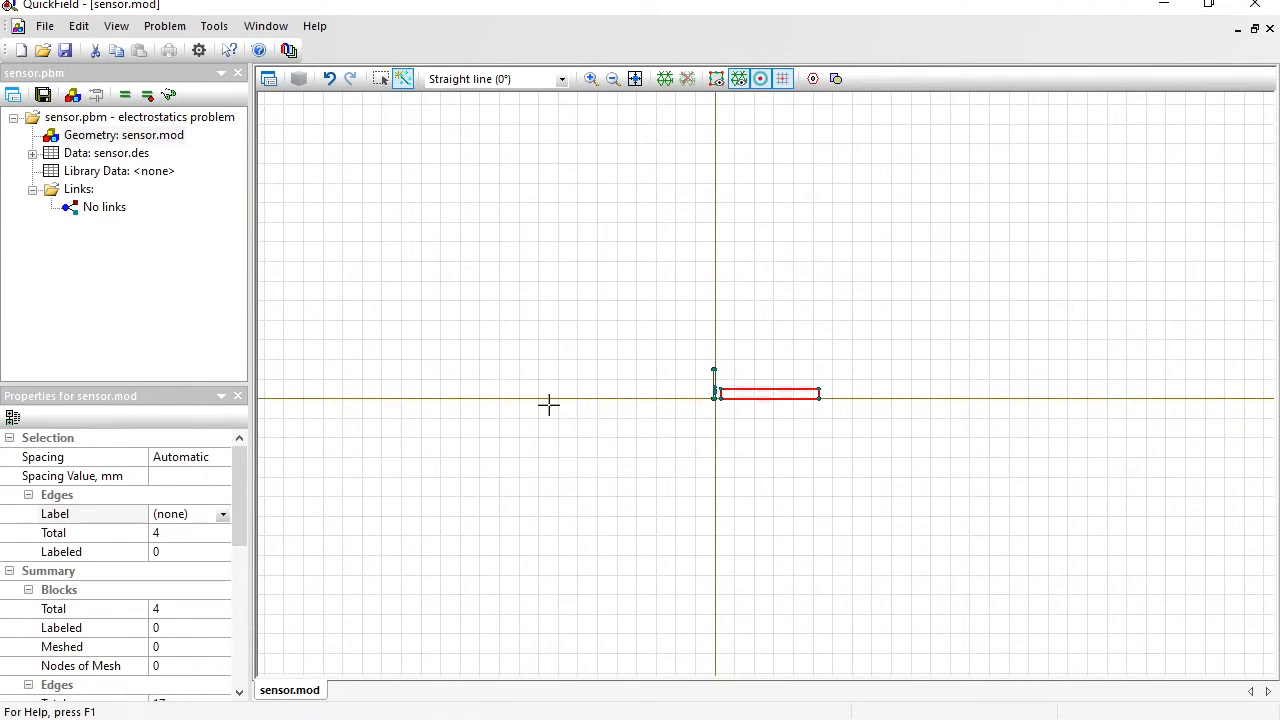
click(540, 399)
drag(540, 400, 950, 399)
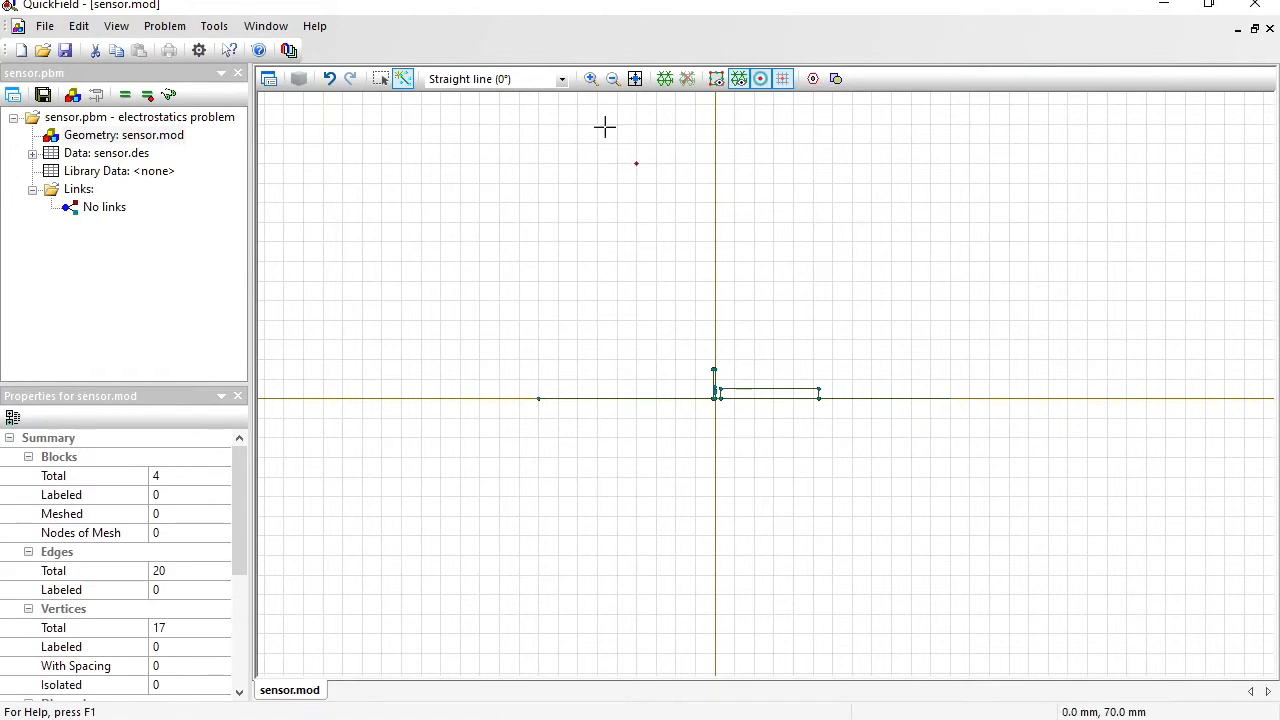
Close the outer domain above the axis with a 180° half arc between the two ends of the long straight edge
click(562, 79)
click(480, 124)
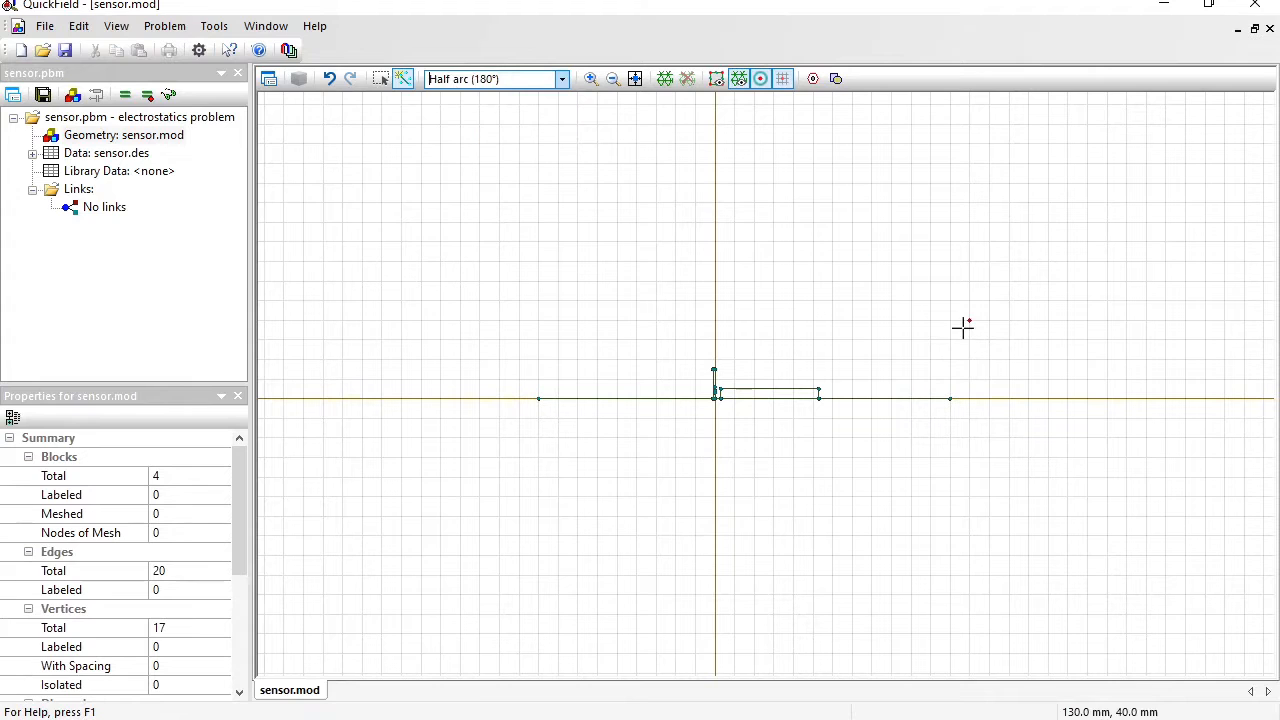
drag(950, 400, 539, 398)
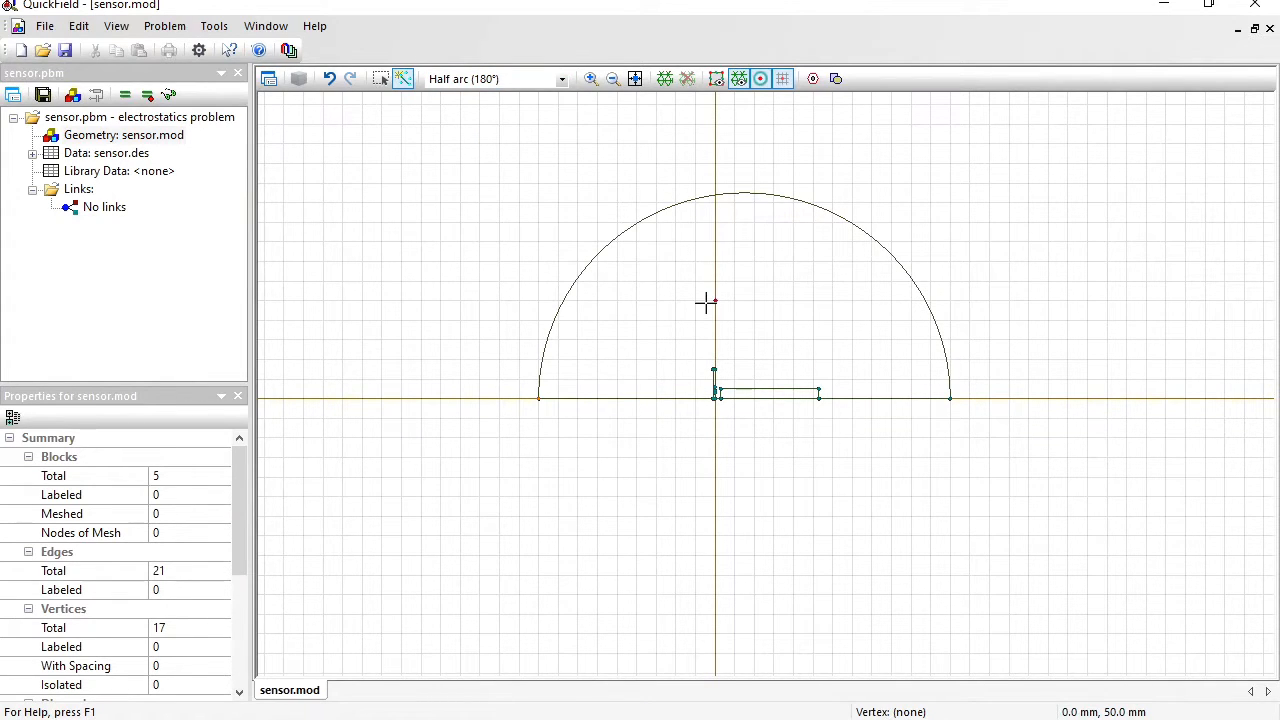
Draw a 30° arc from the upper-left corner of the 50 mm rectangle to the horizontal axis at about x = 1 mm
key(ctrl+plus)
drag(699, 377, 738, 413)
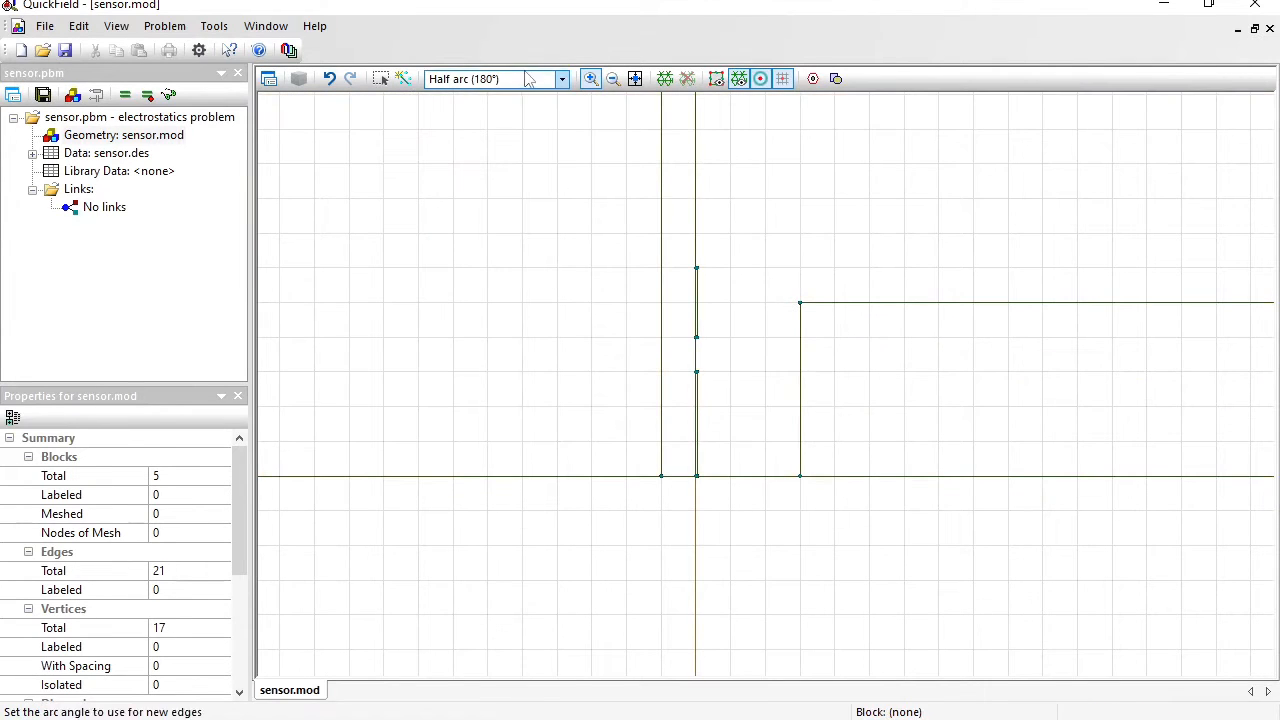
click(465, 79)
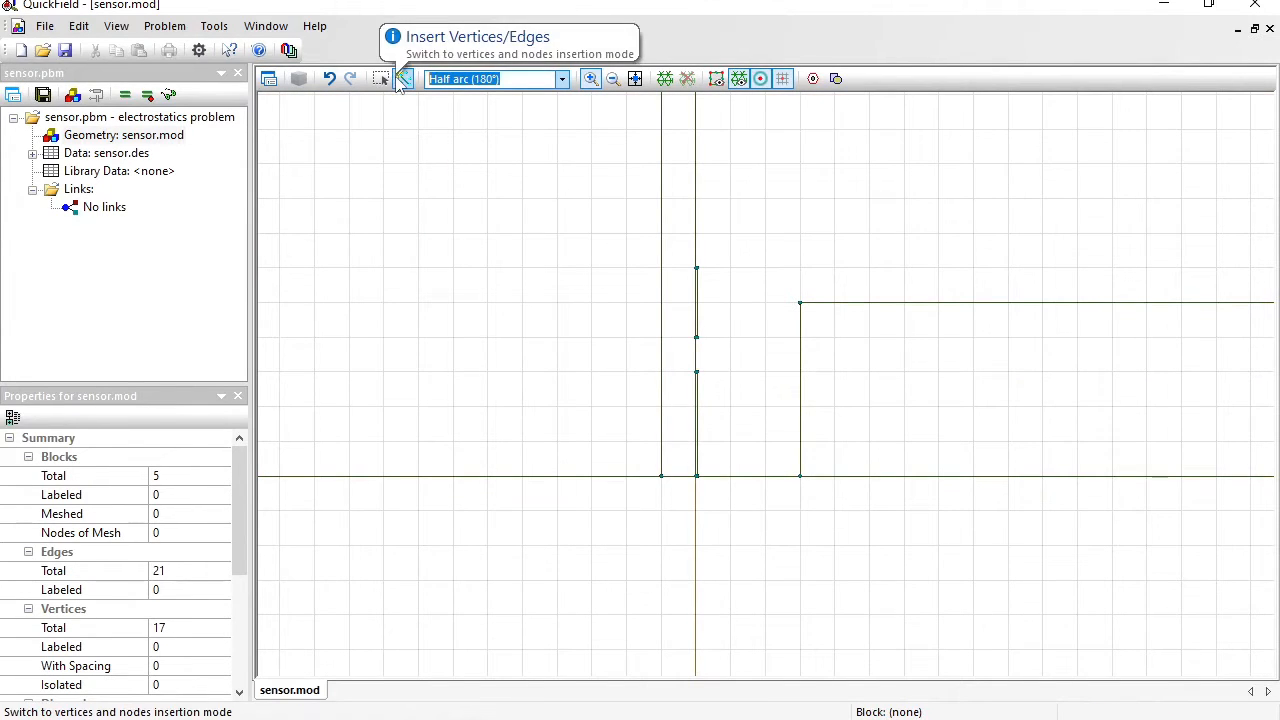
text(30)
key(Return)
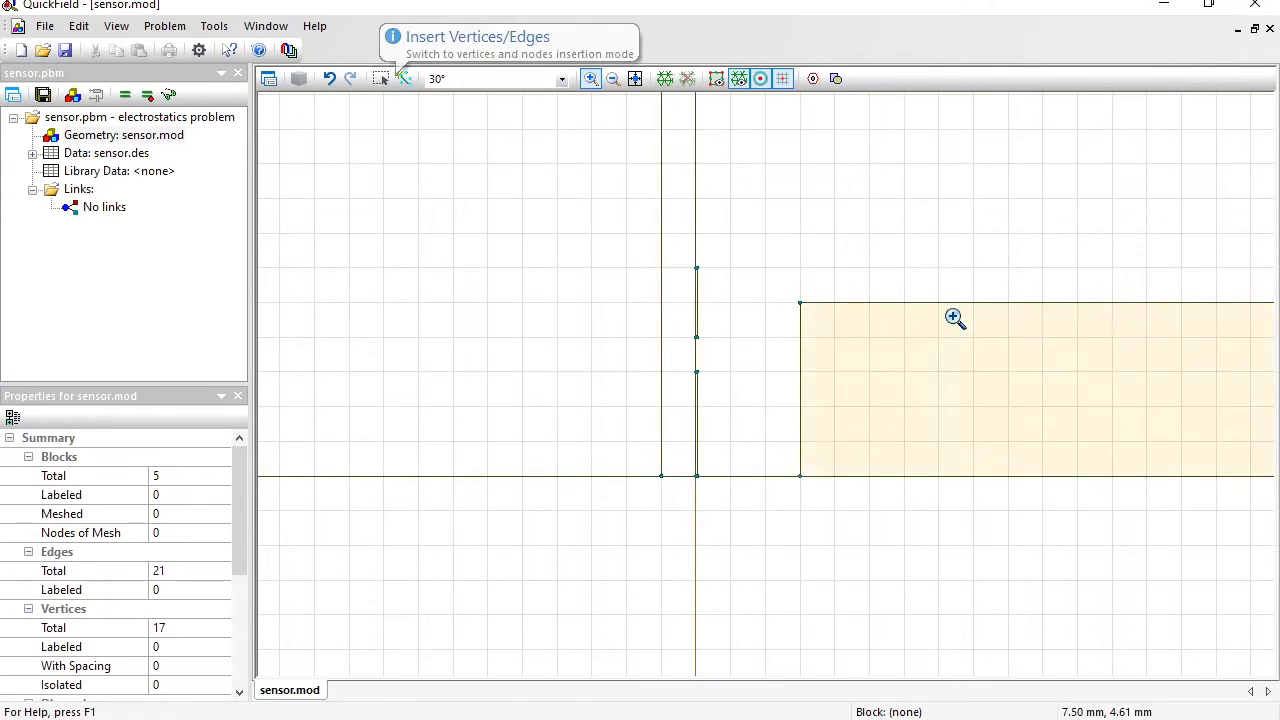
click(802, 302)
drag(782, 362, 733, 479)
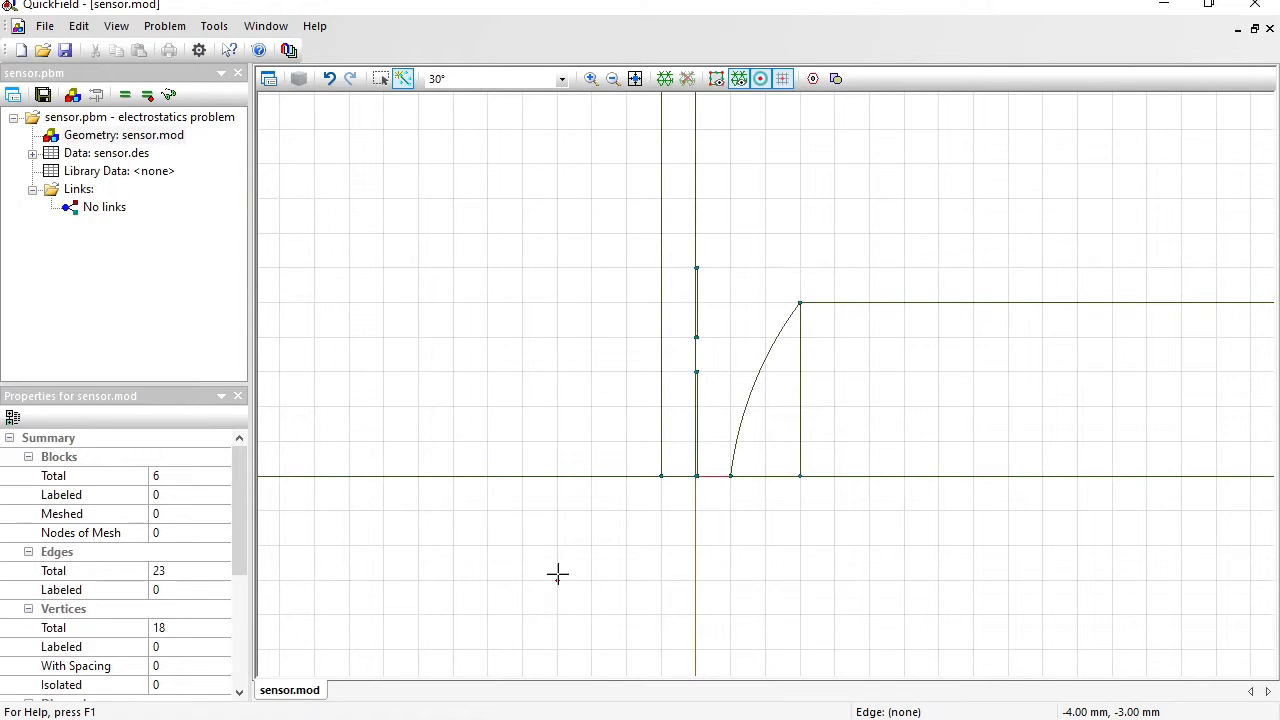
Assign the block label "air" to the large region surrounding the sensor parts
click(384, 78)
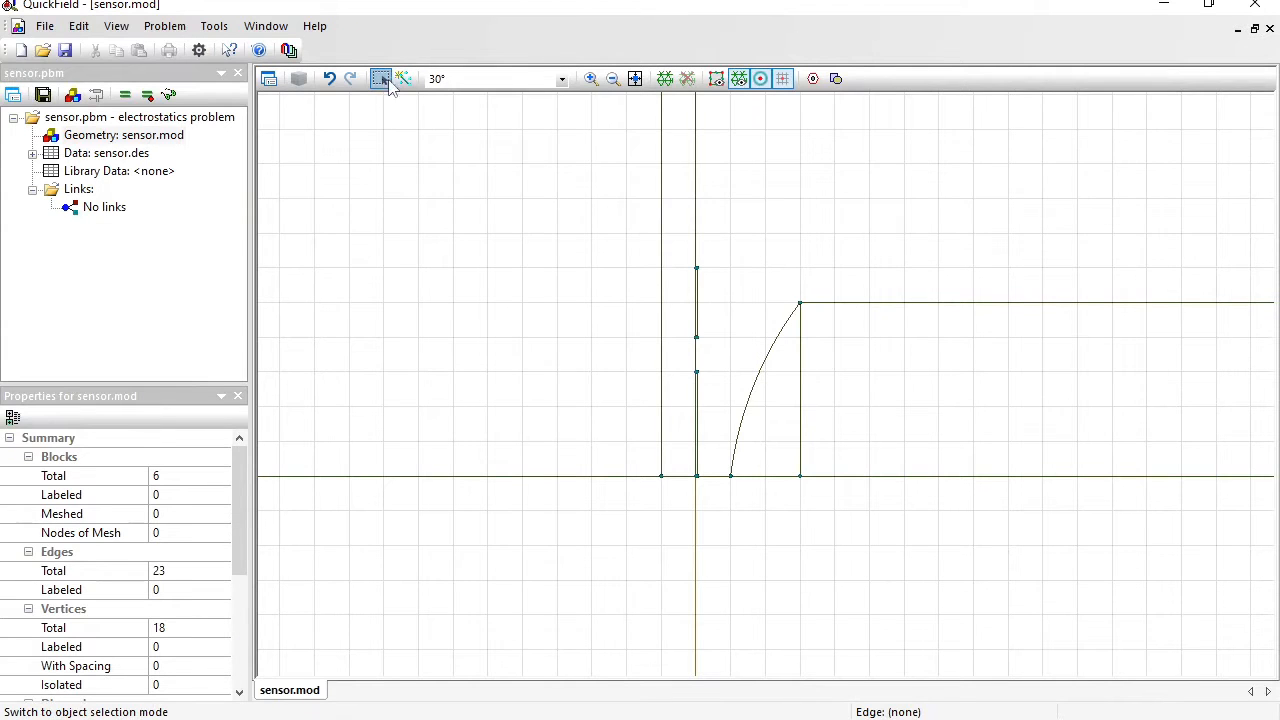
click(796, 231)
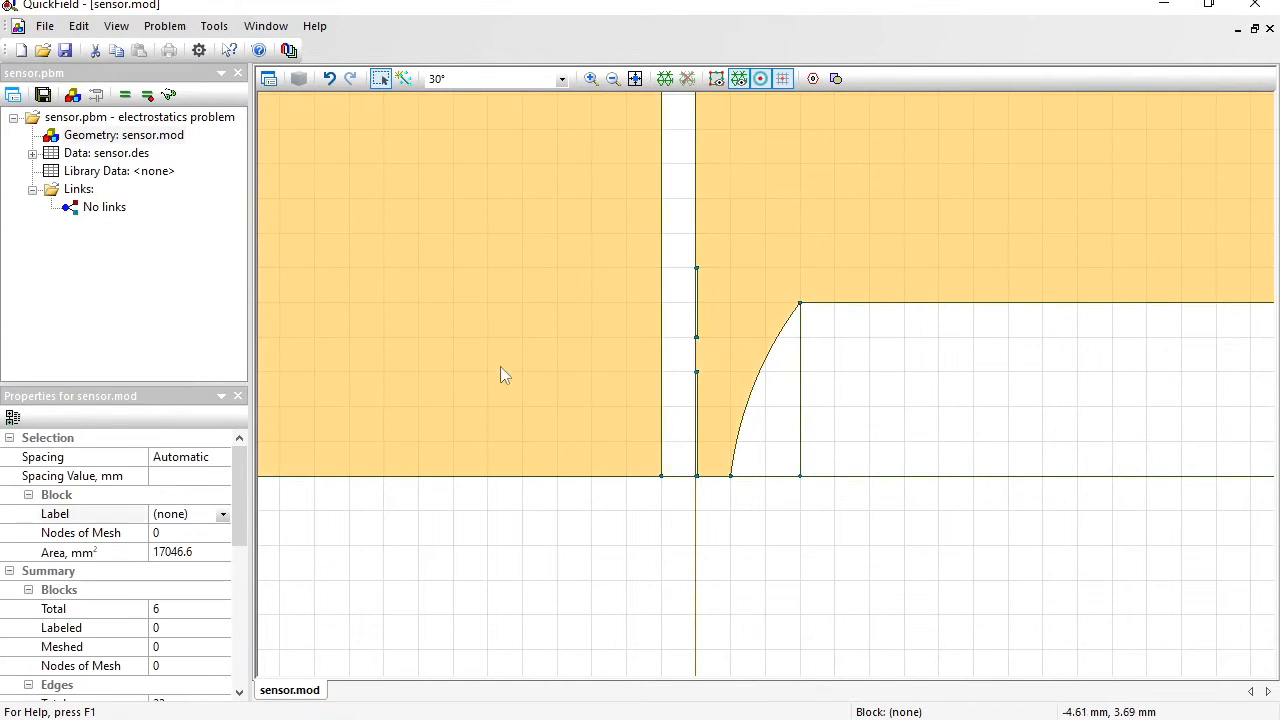
click(200, 514)
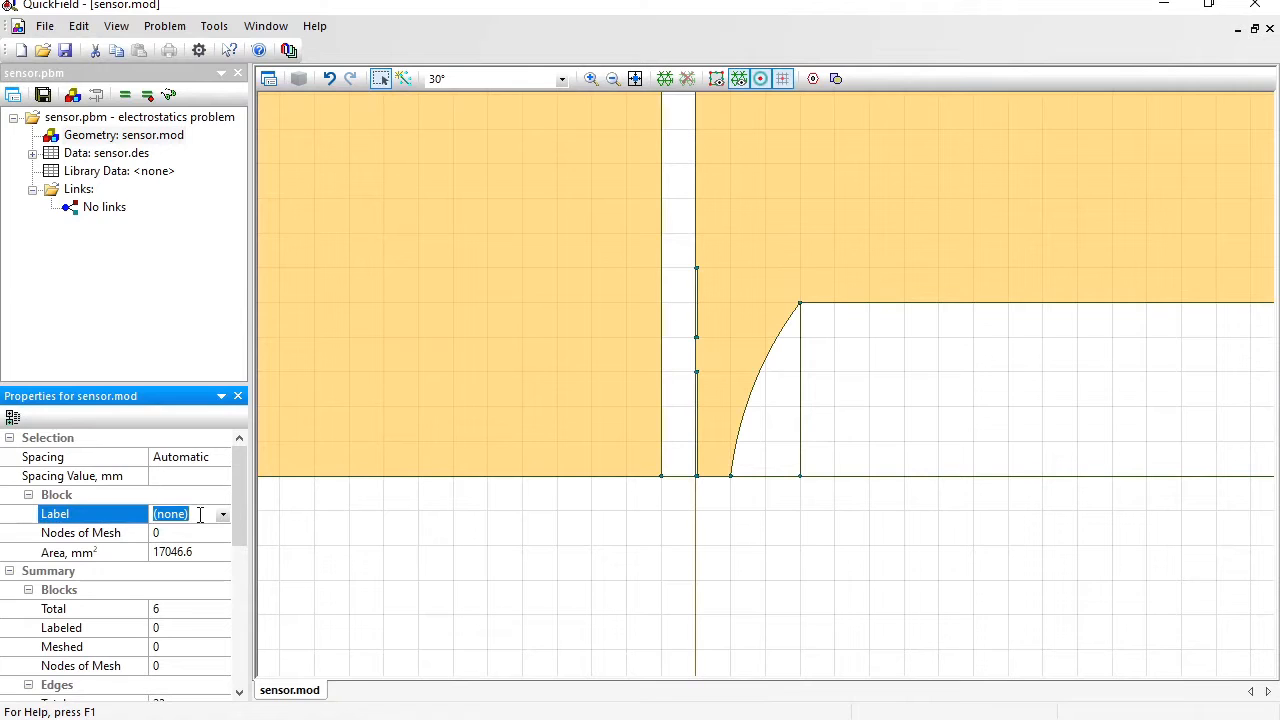
text(air)
key(Return)
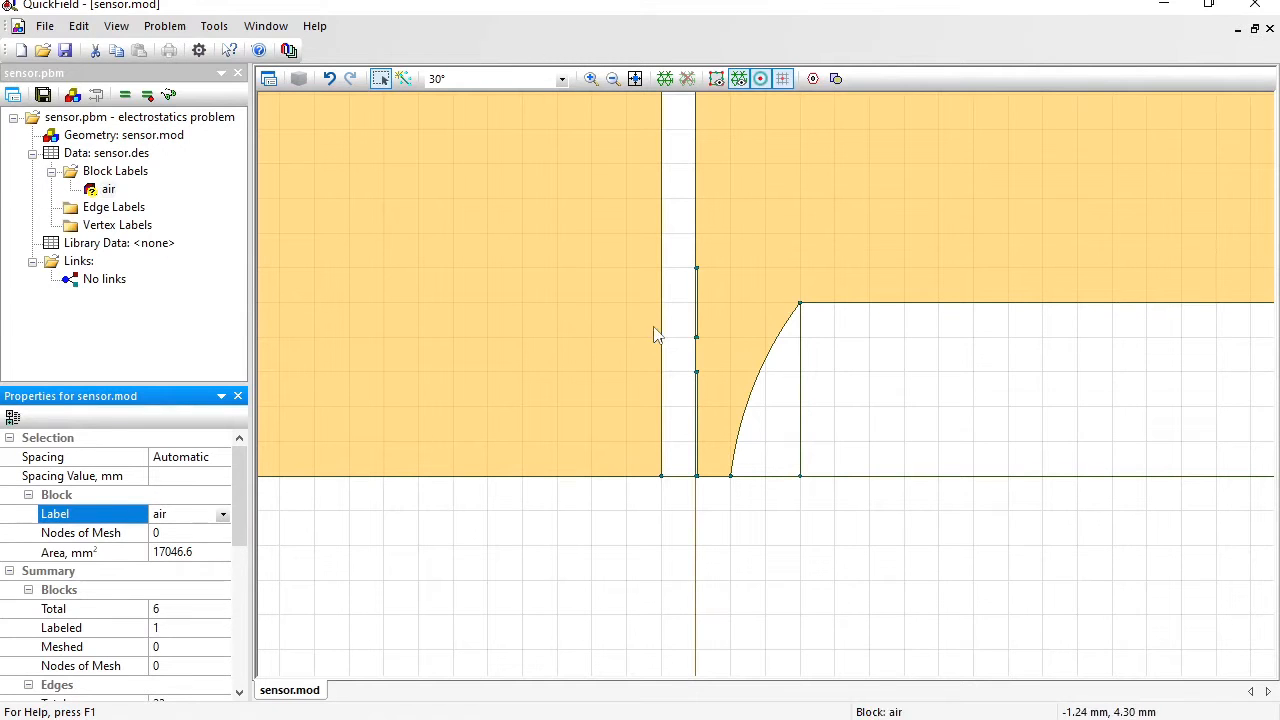
Assign the block label "dielectric" to the tall, narrow 1 mm wide block beside the vertical axis
click(688, 331)
click(190, 514)
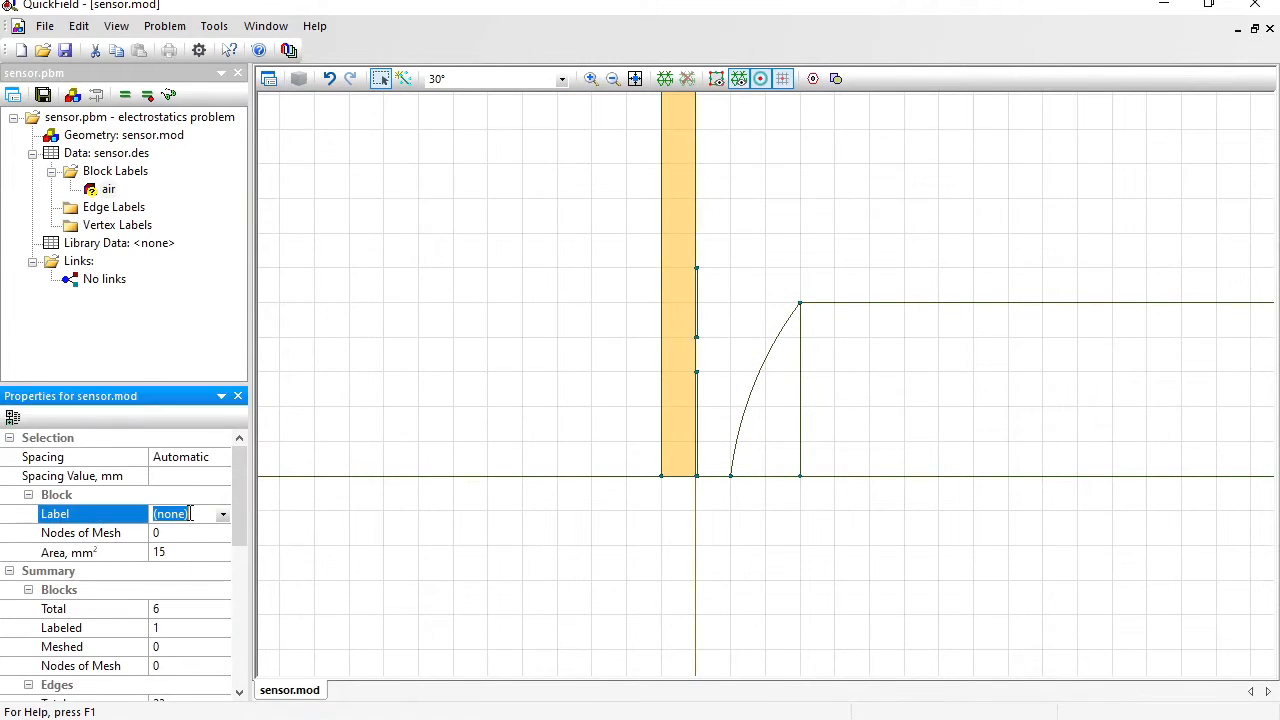
text(dielectric)
key(Return)
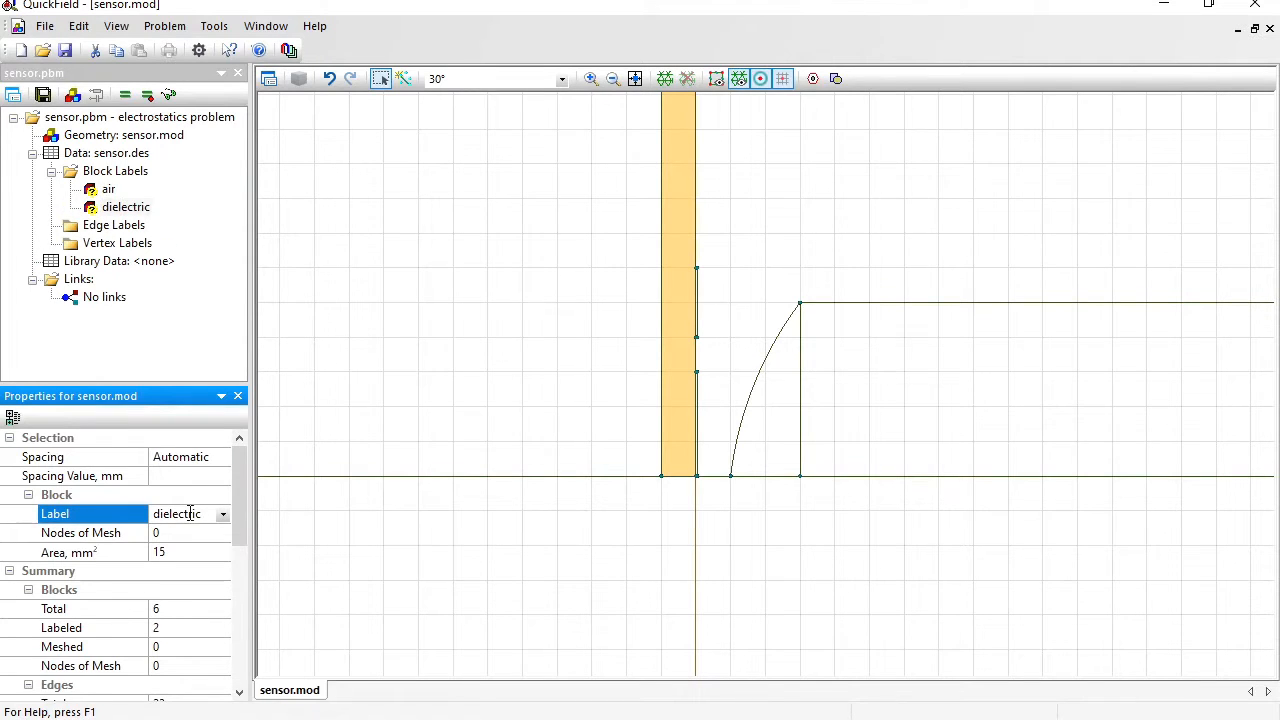
Delete the vertical edge at x = 3 mm beside the arc, together with its leftover vertex on the horizontal axis
click(801, 405)
key(Delete)
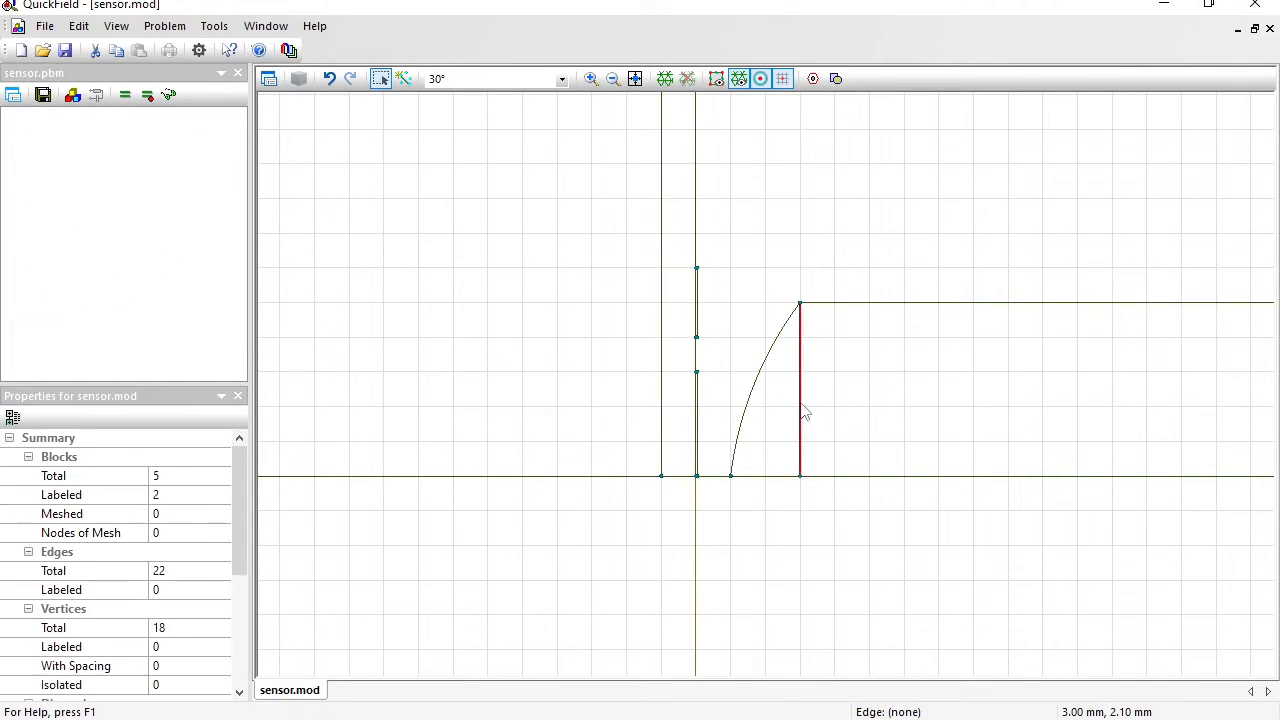
click(800, 479)
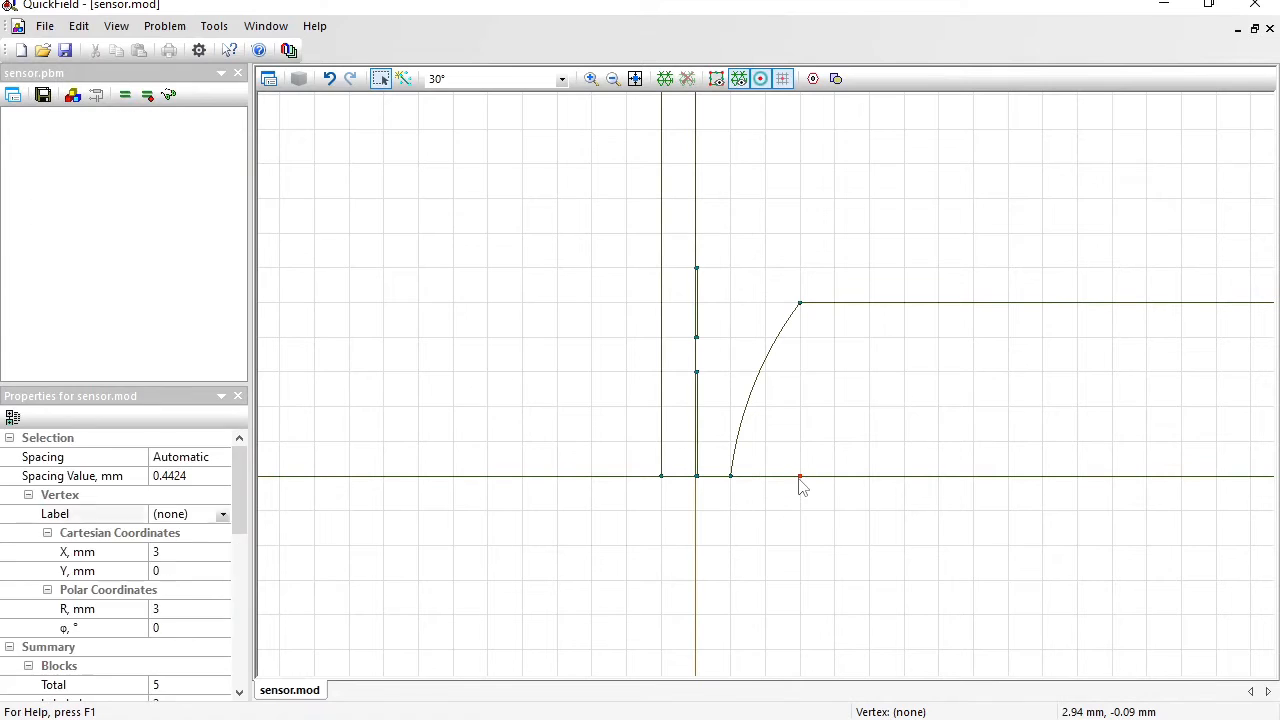
key(Delete)
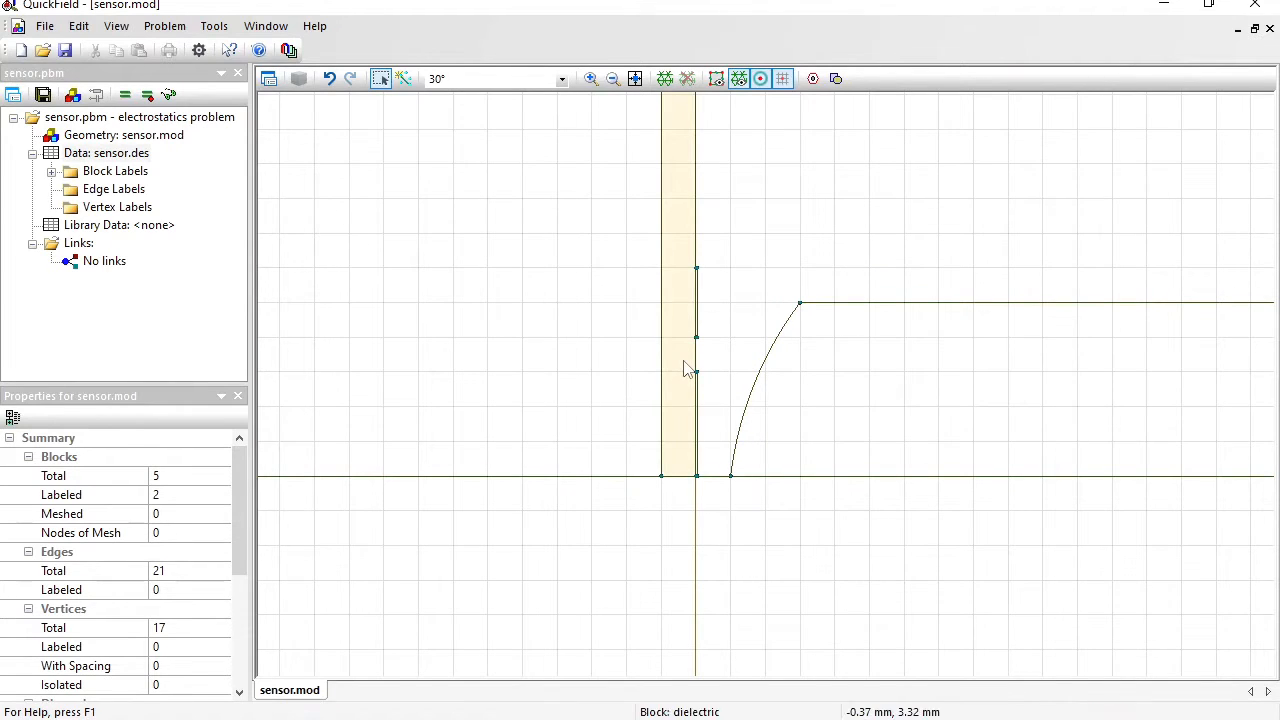
Assign the edge label "Tx" to all edges of the lower thin strip that starts at the horizontal axis
drag(683, 361, 714, 494)
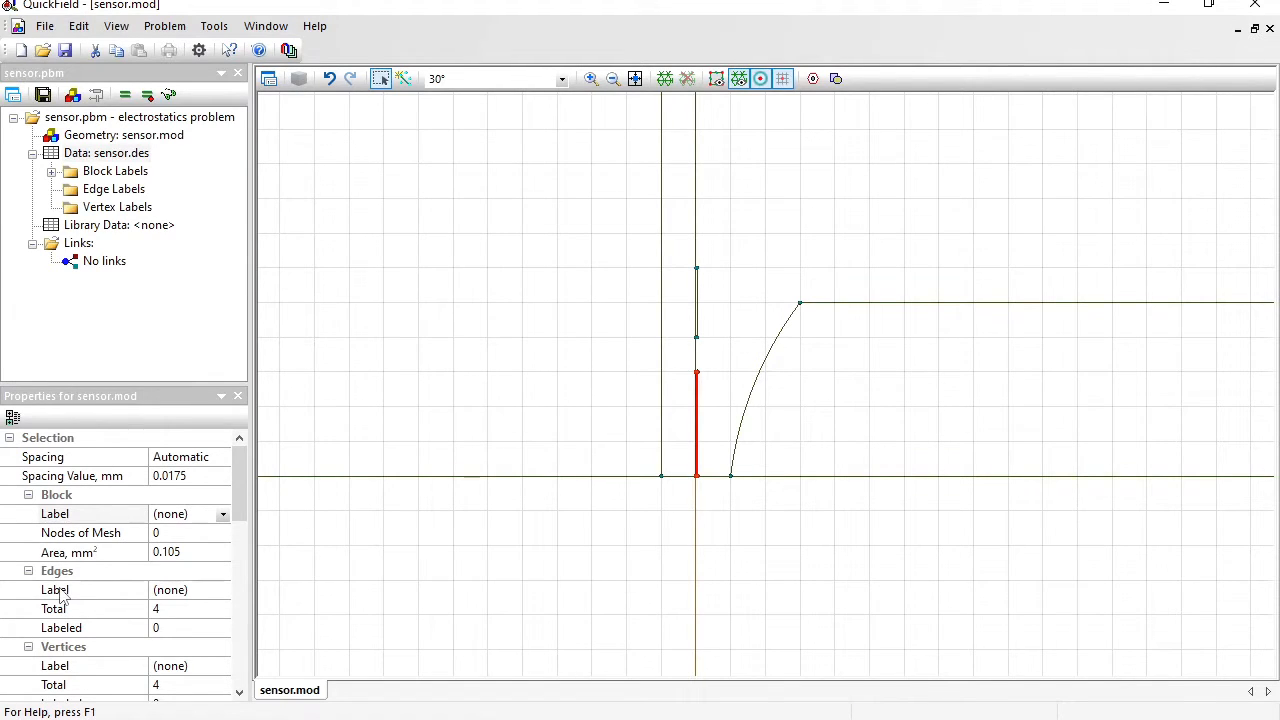
click(205, 590)
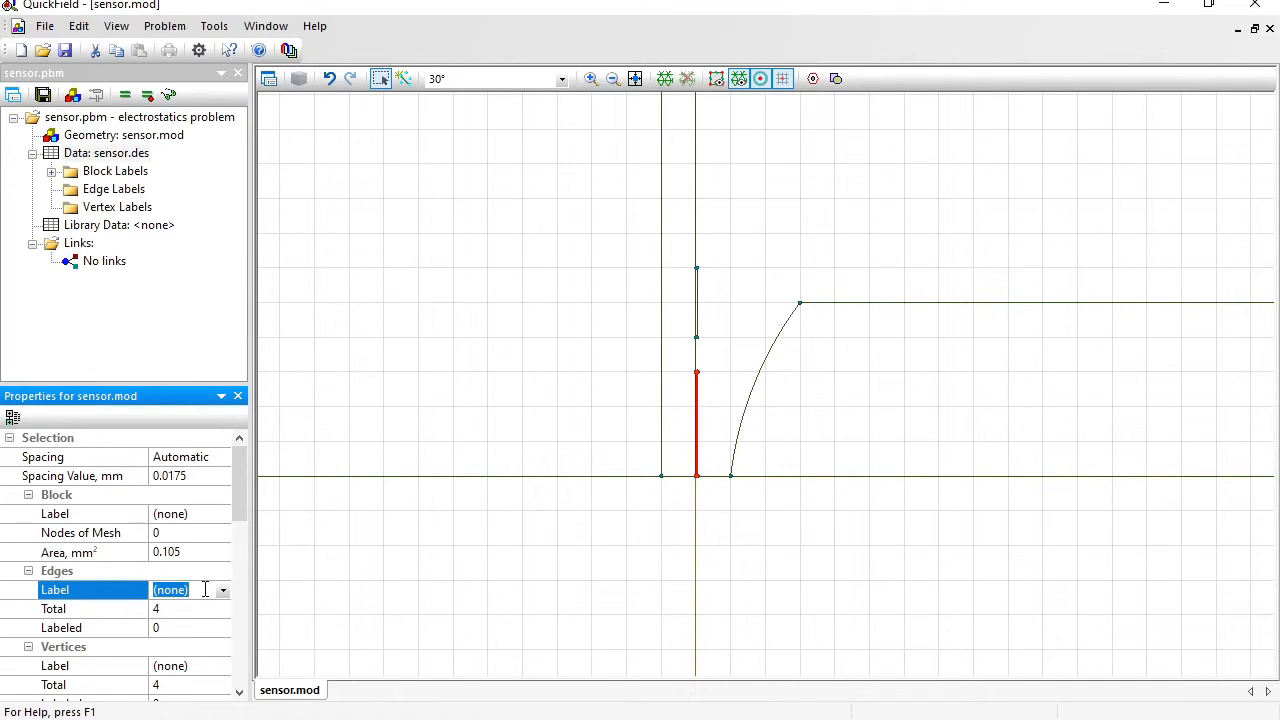
text(Tx)
key(Return)
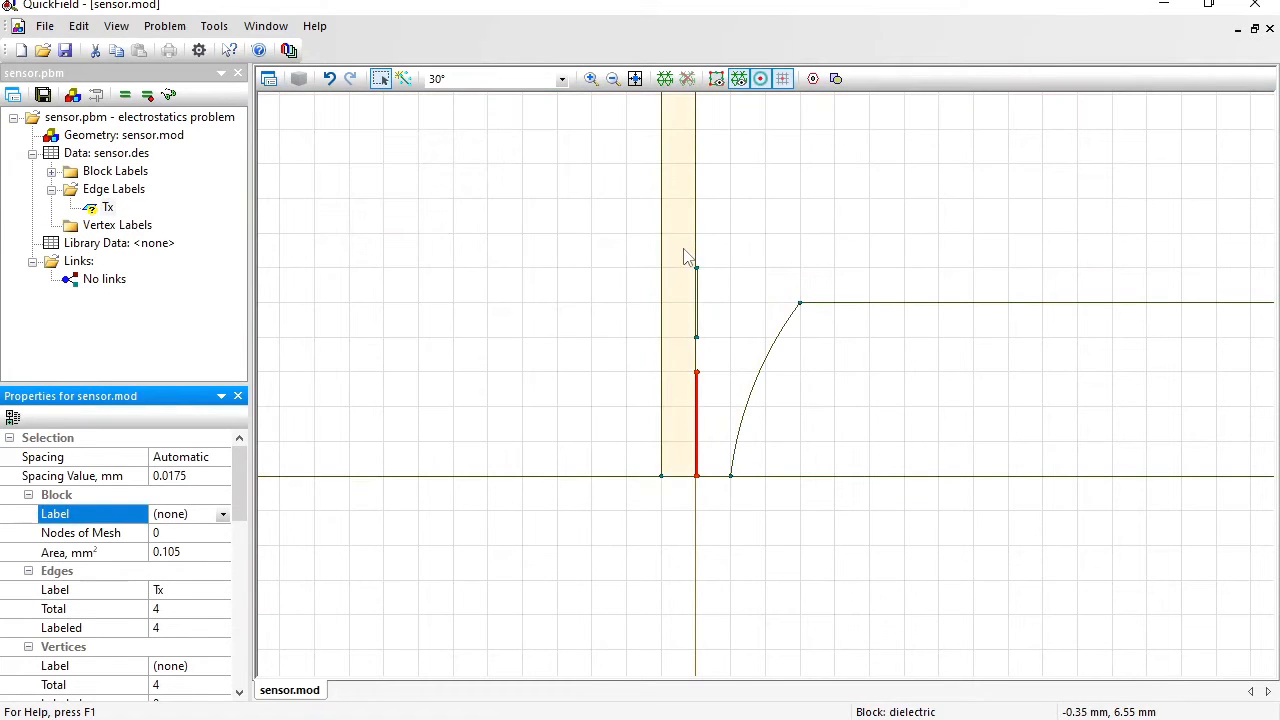
Assign the edge label "Rx" to all edges of the upper thin strip beside the dielectric
click(697, 300)
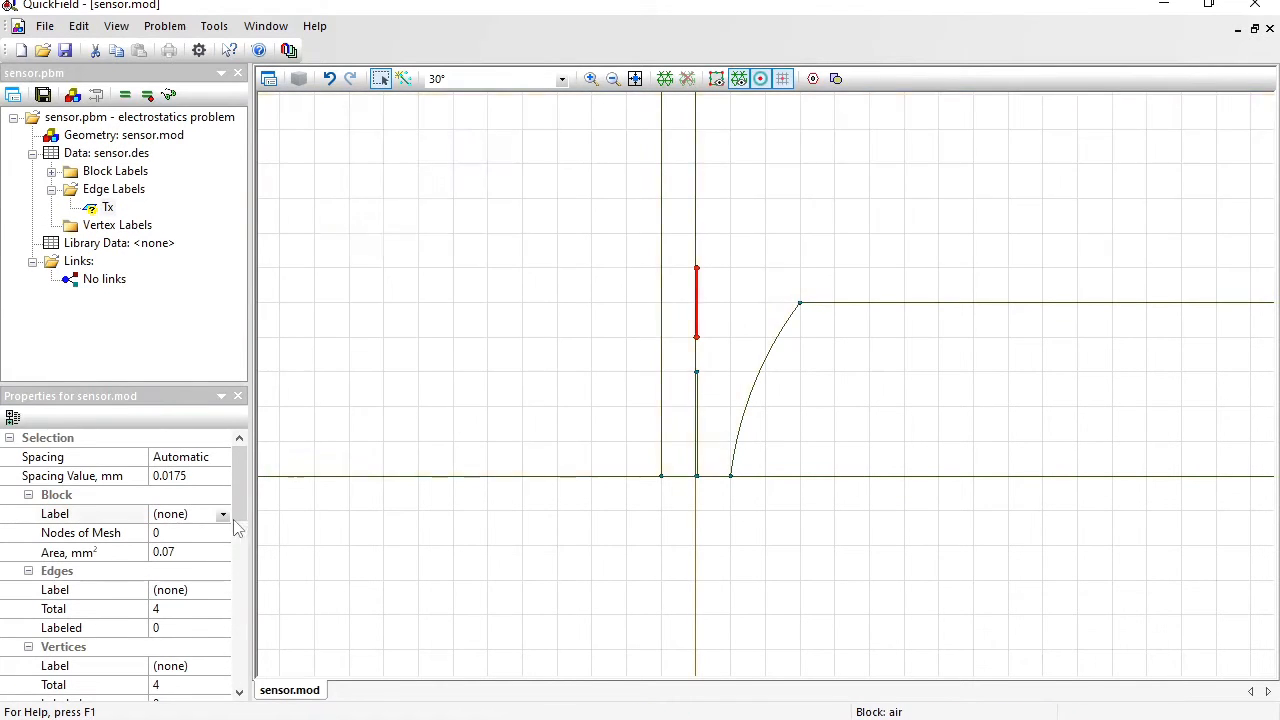
click(202, 591)
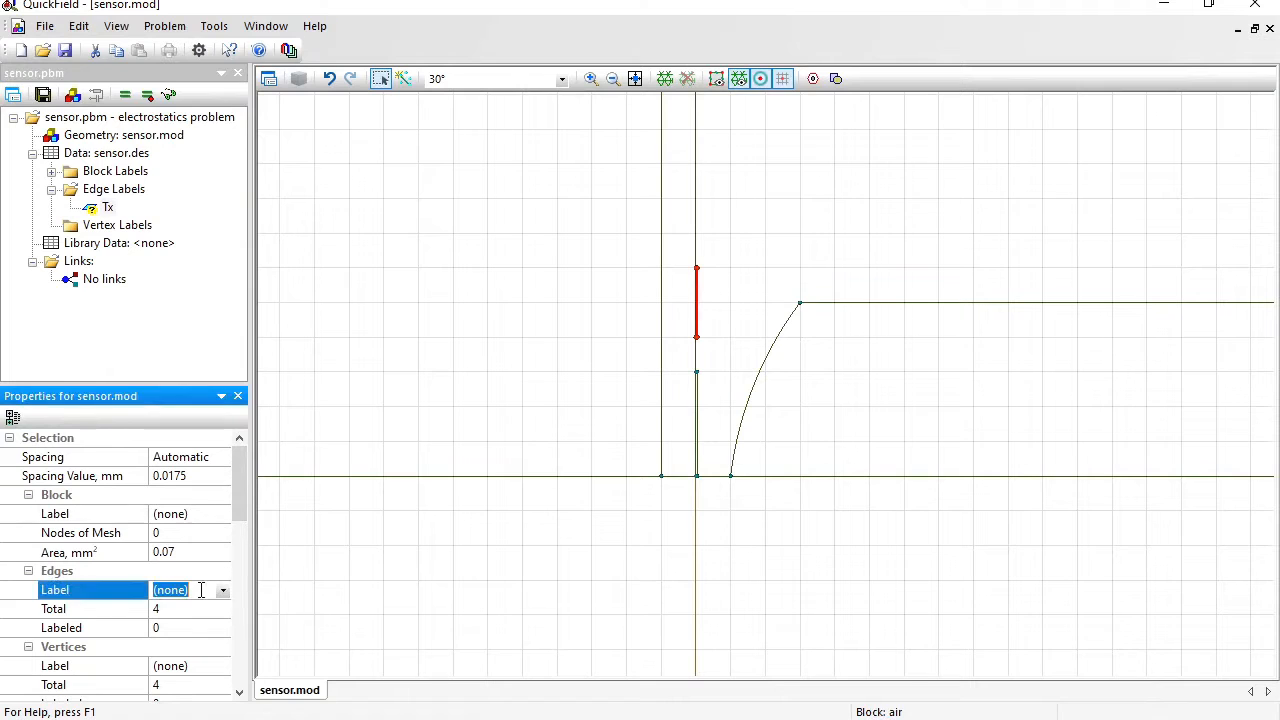
text(Rx)
key(Return)
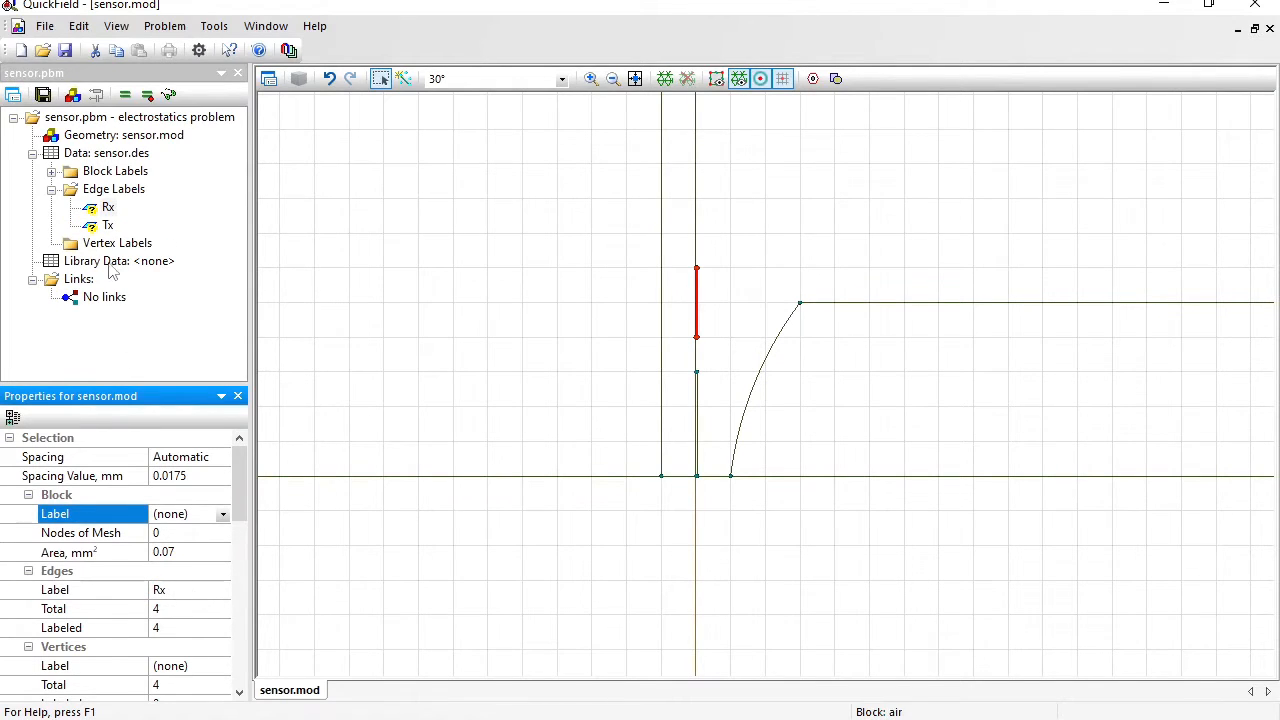
Assign the edge label "stylus" to all boundary edges of the long block with the arc-shaped tip
click(634, 80)
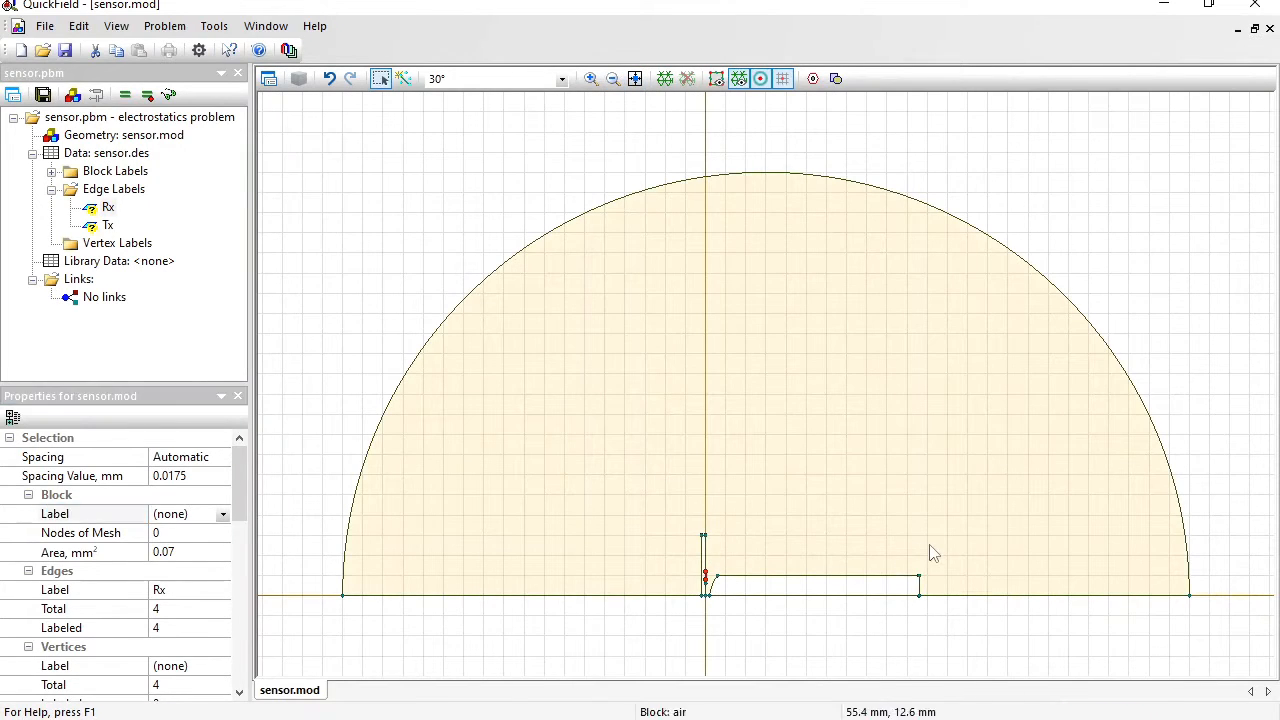
drag(929, 548, 712, 626)
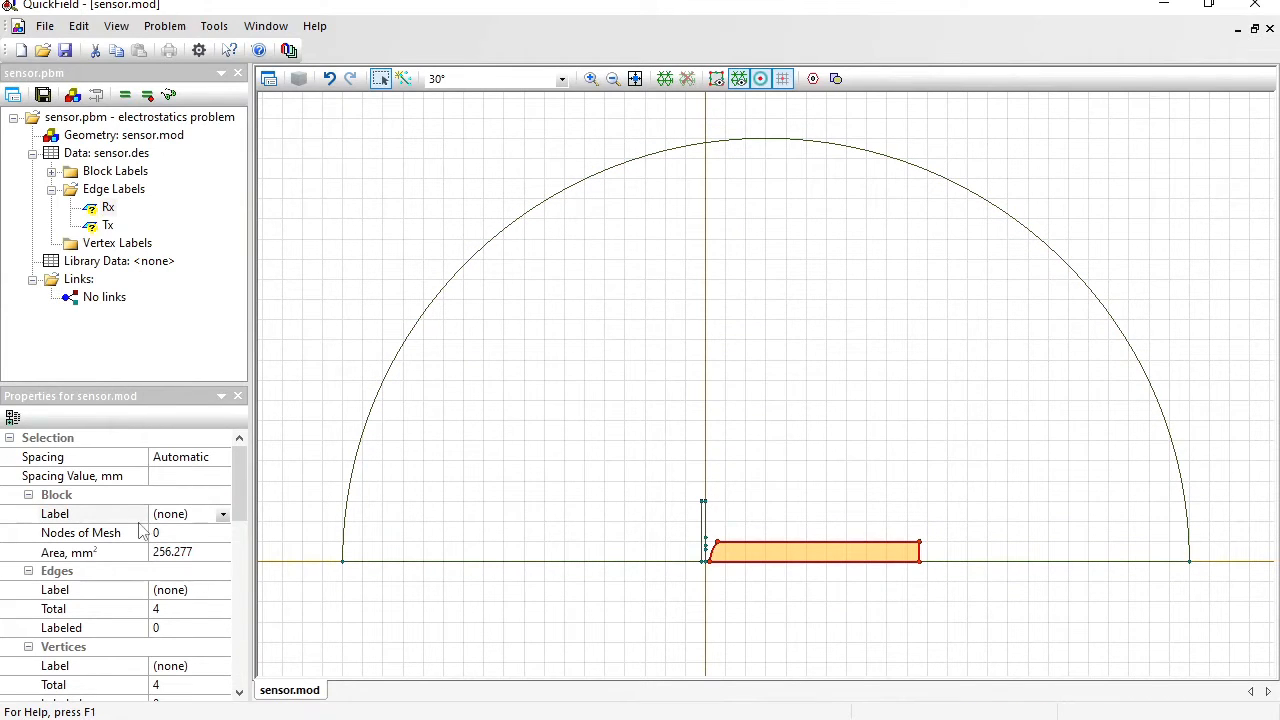
click(198, 589)
click(199, 590)
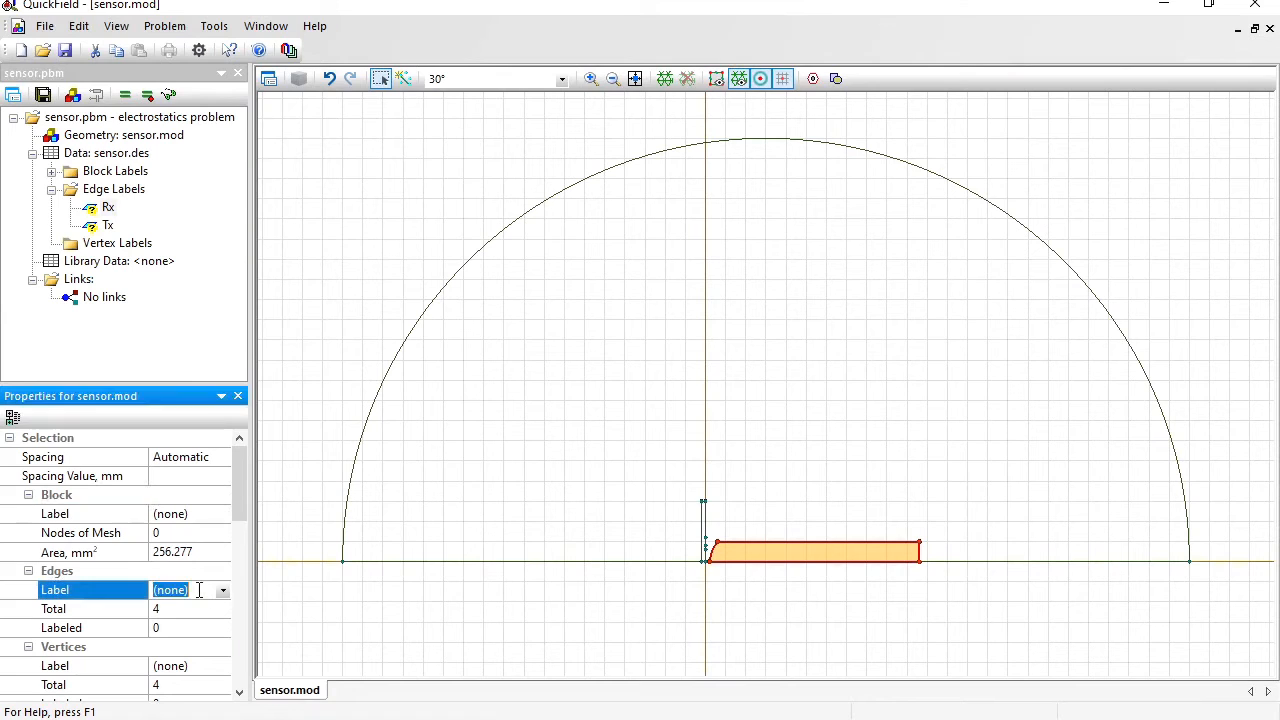
text(stylus)
key(Return)
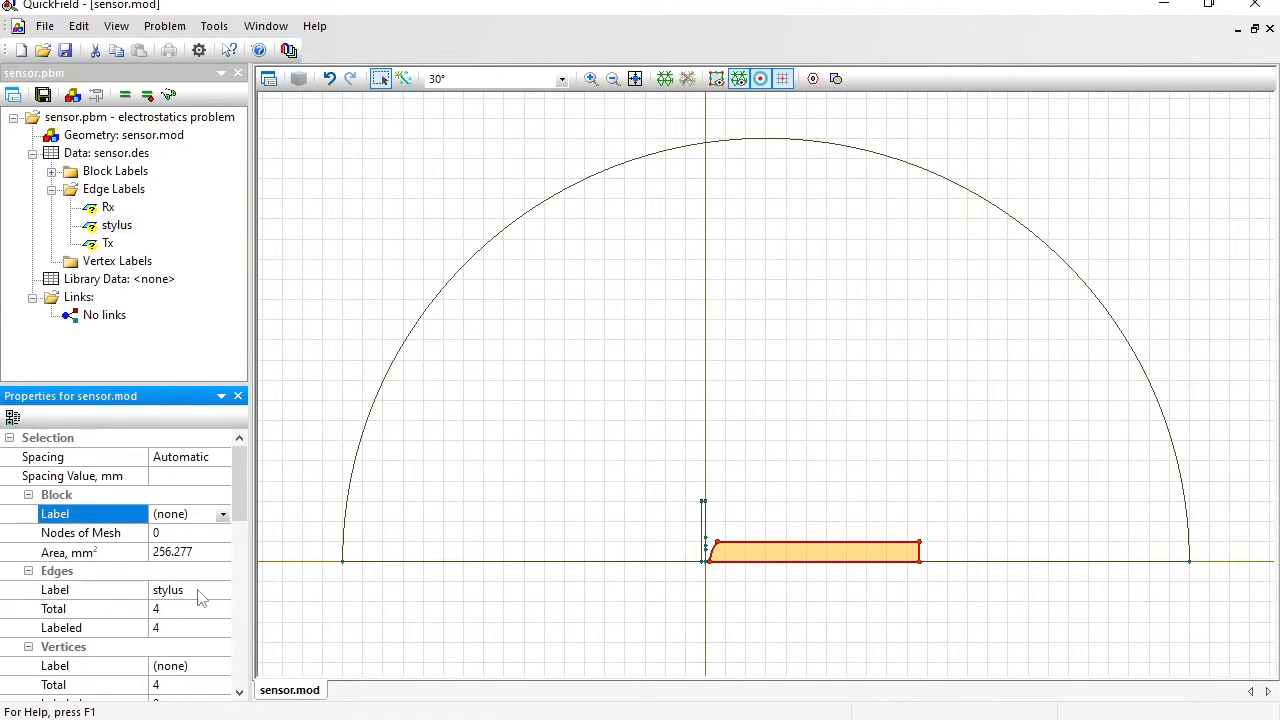
Assign the edge label "external" to the large half-circle arc bounding the outer domain
click(628, 163)
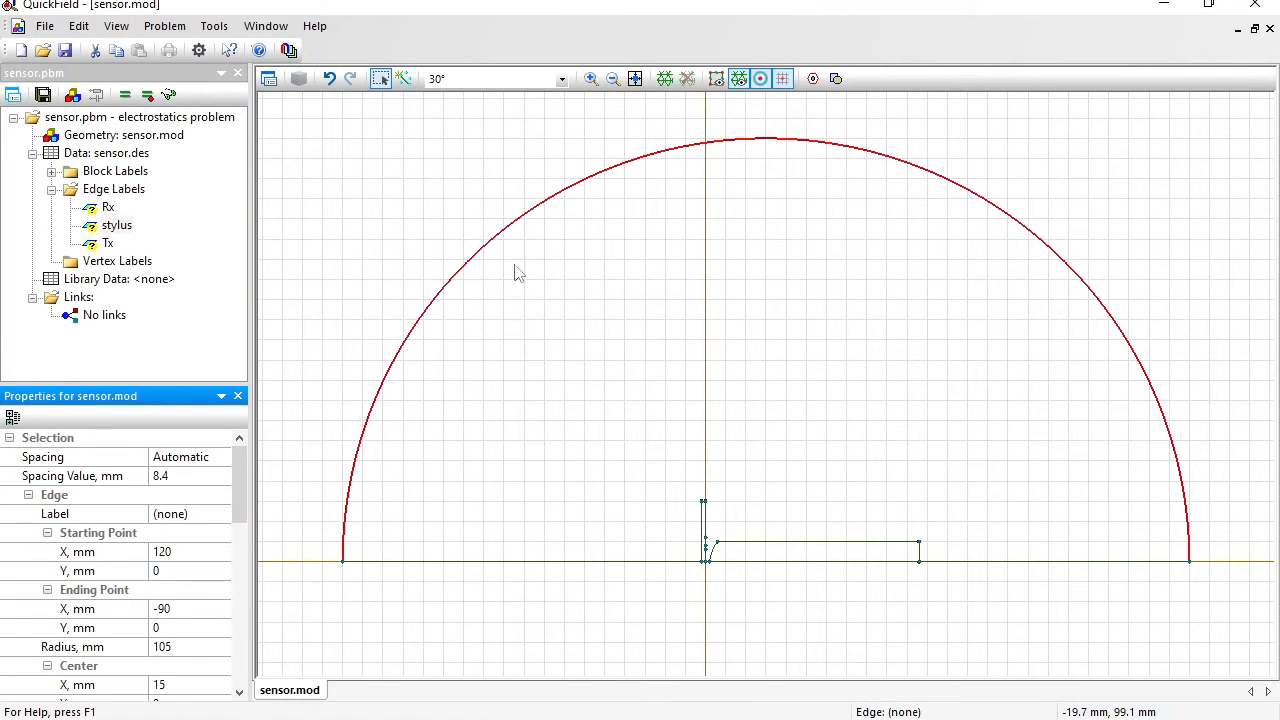
click(203, 514)
text(ex)
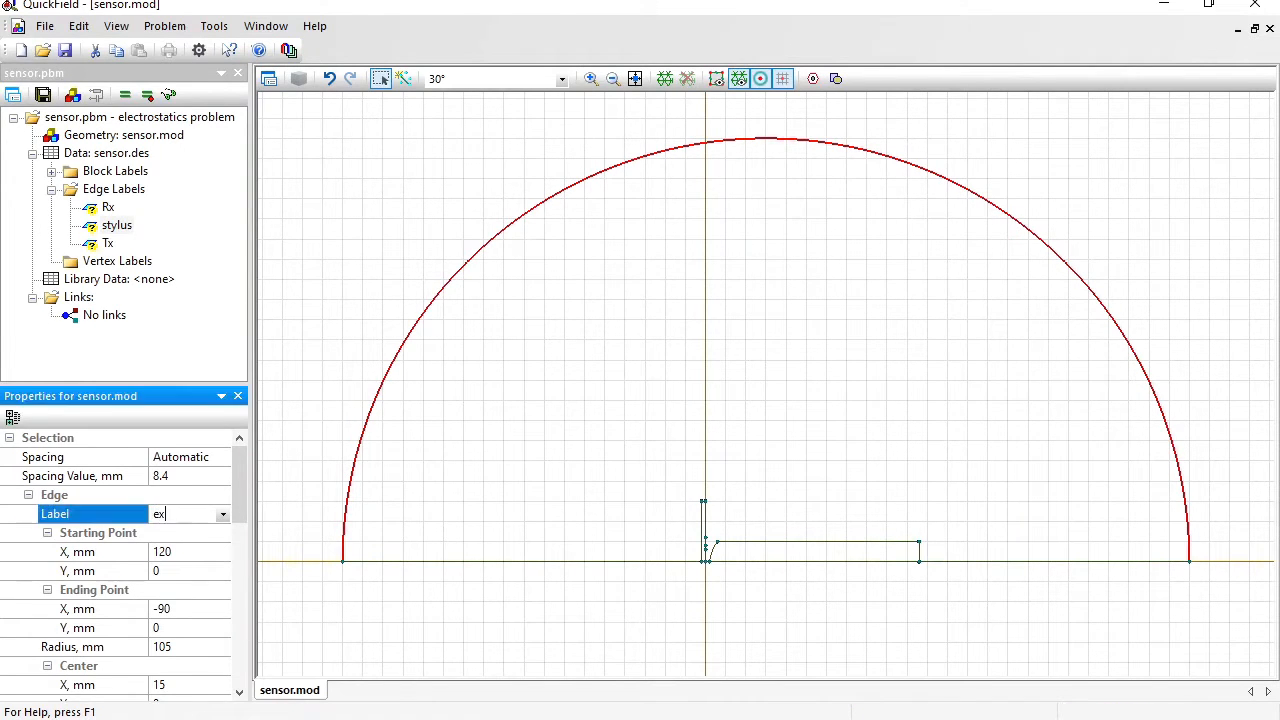
text(ternal)
key(Return)
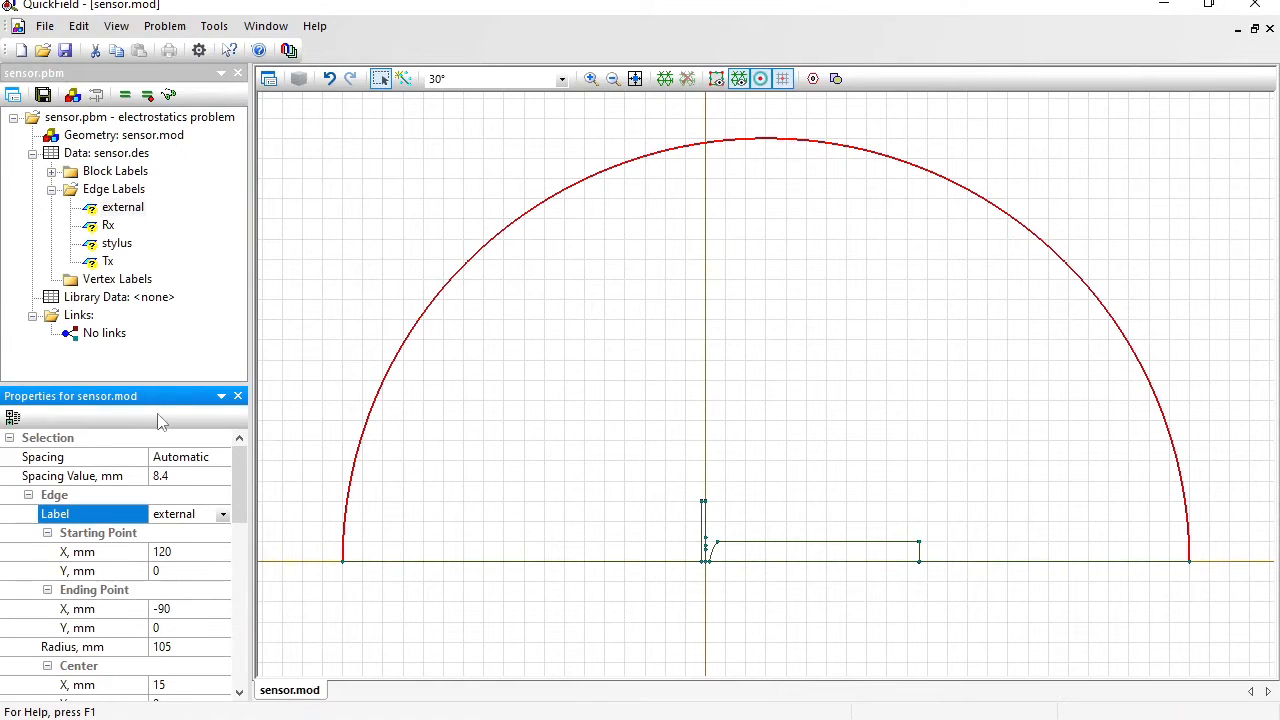
Set the relative electric permittivity of the "air" block label to 8
click(52, 172)
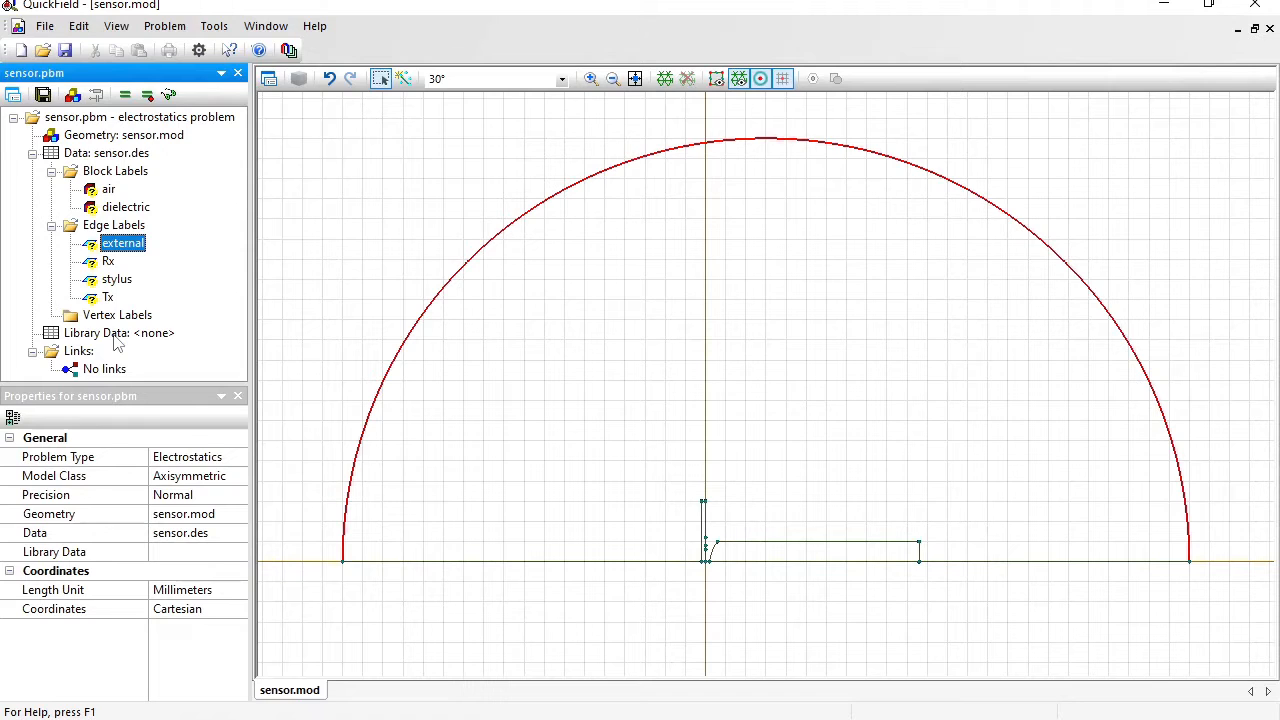
double_click(93, 192)
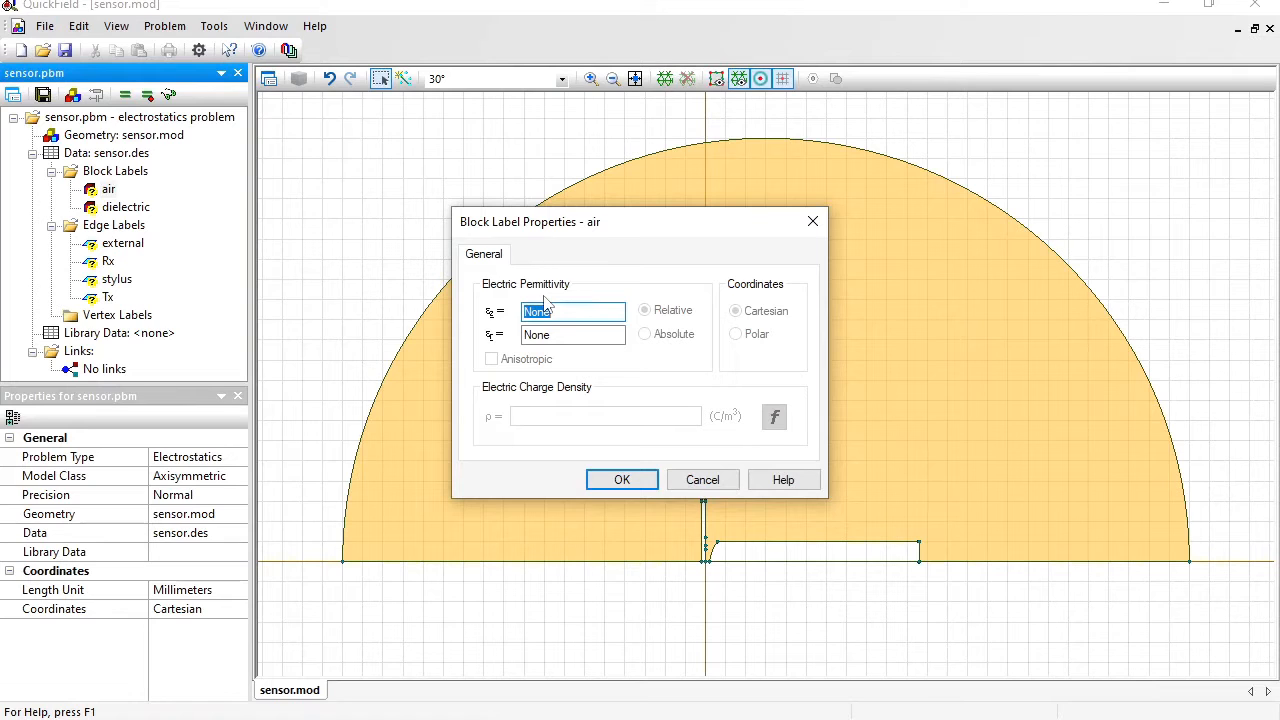
text(8)
key(Return)
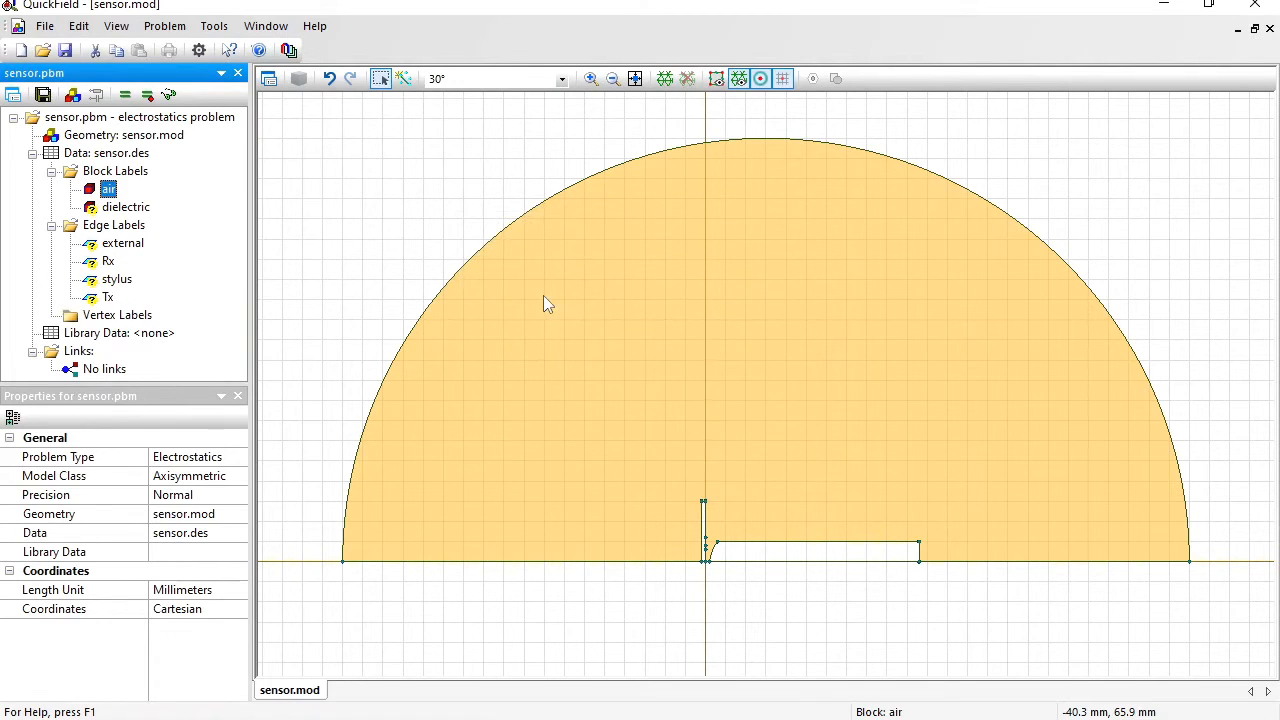
Set the relative electric permittivity of the "dielectric" block label to 4.7
key(Down)
key(Return)
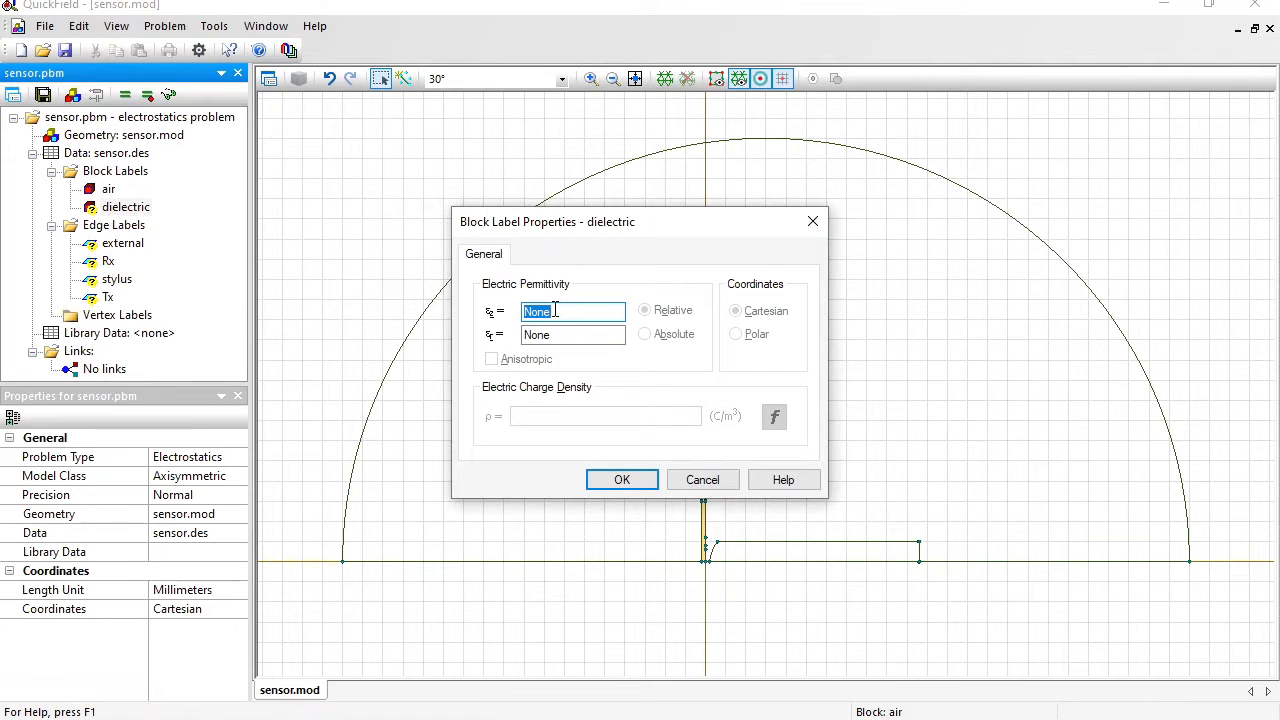
text(4.)
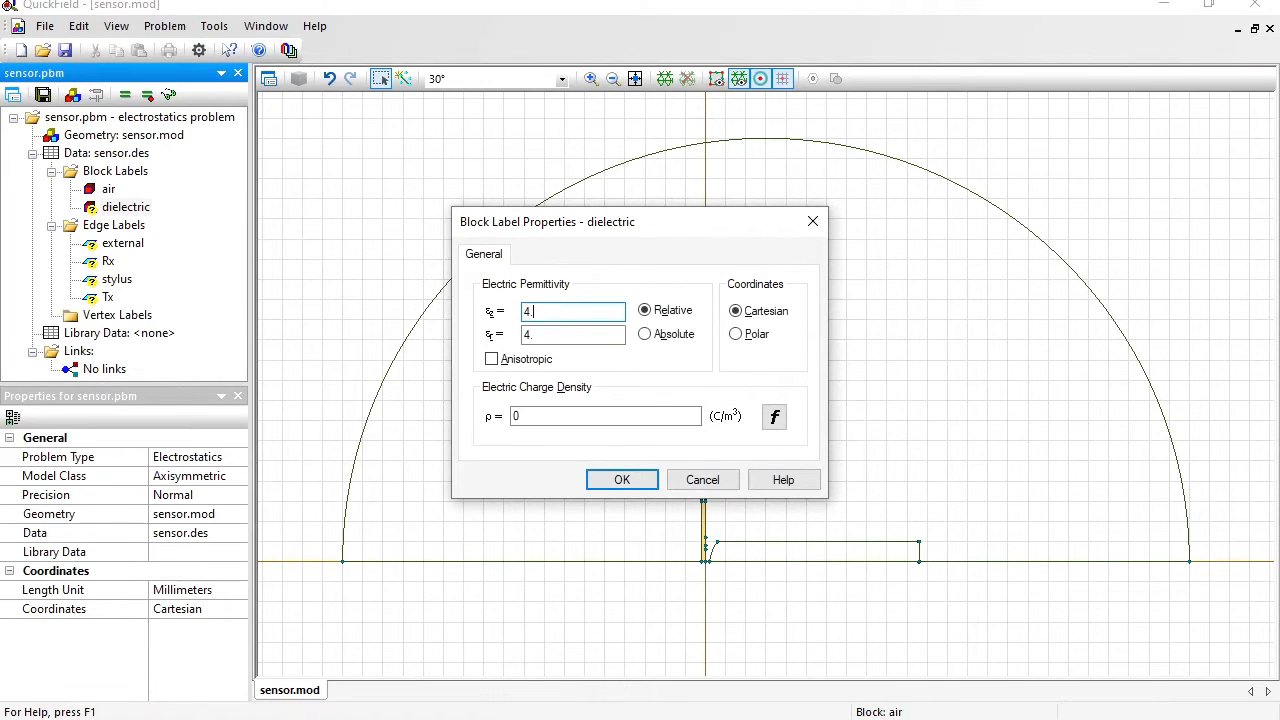
text(7)
key(Return)
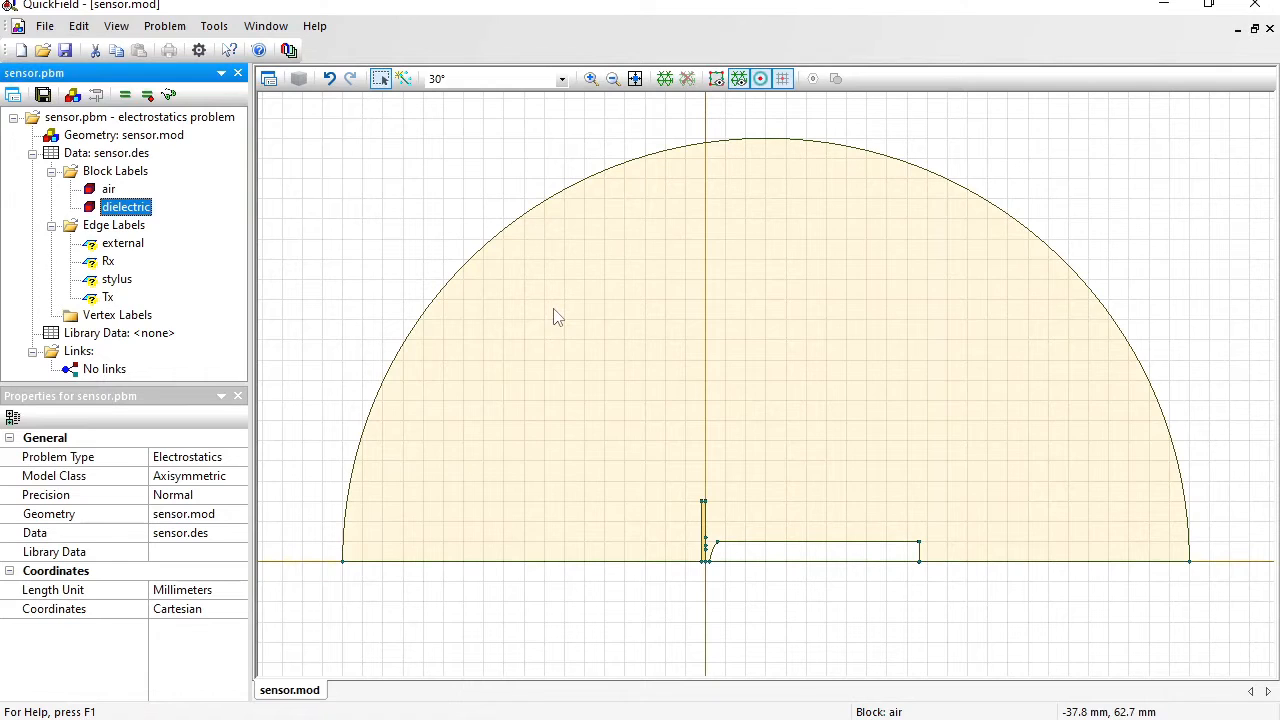
Apply a fixed voltage condition of 0 V to the "external" edge label
click(123, 244)
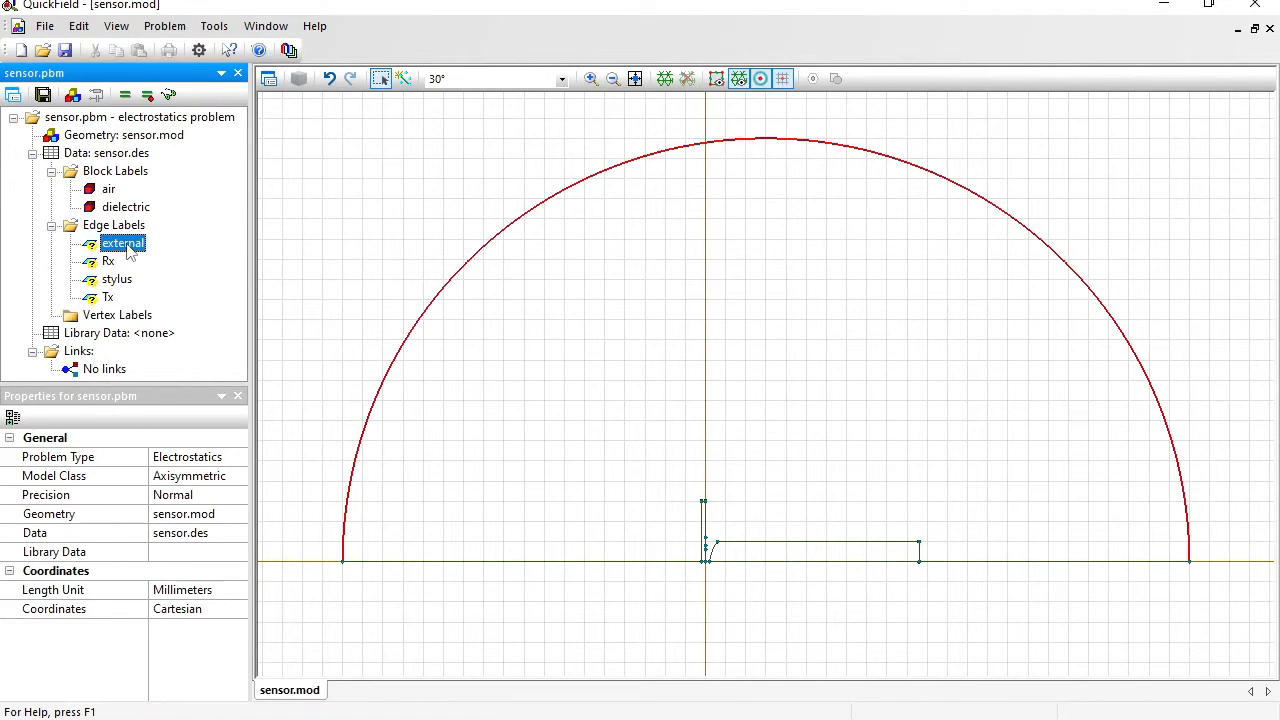
double_click(124, 246)
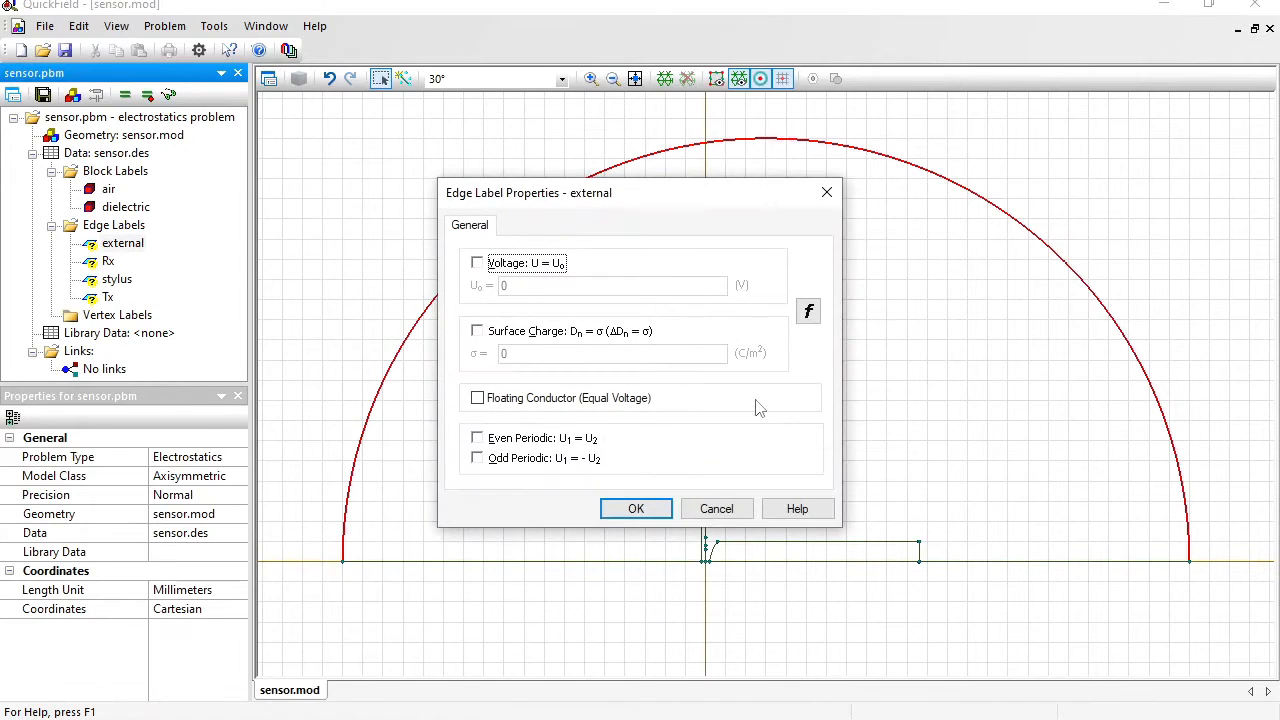
click(535, 263)
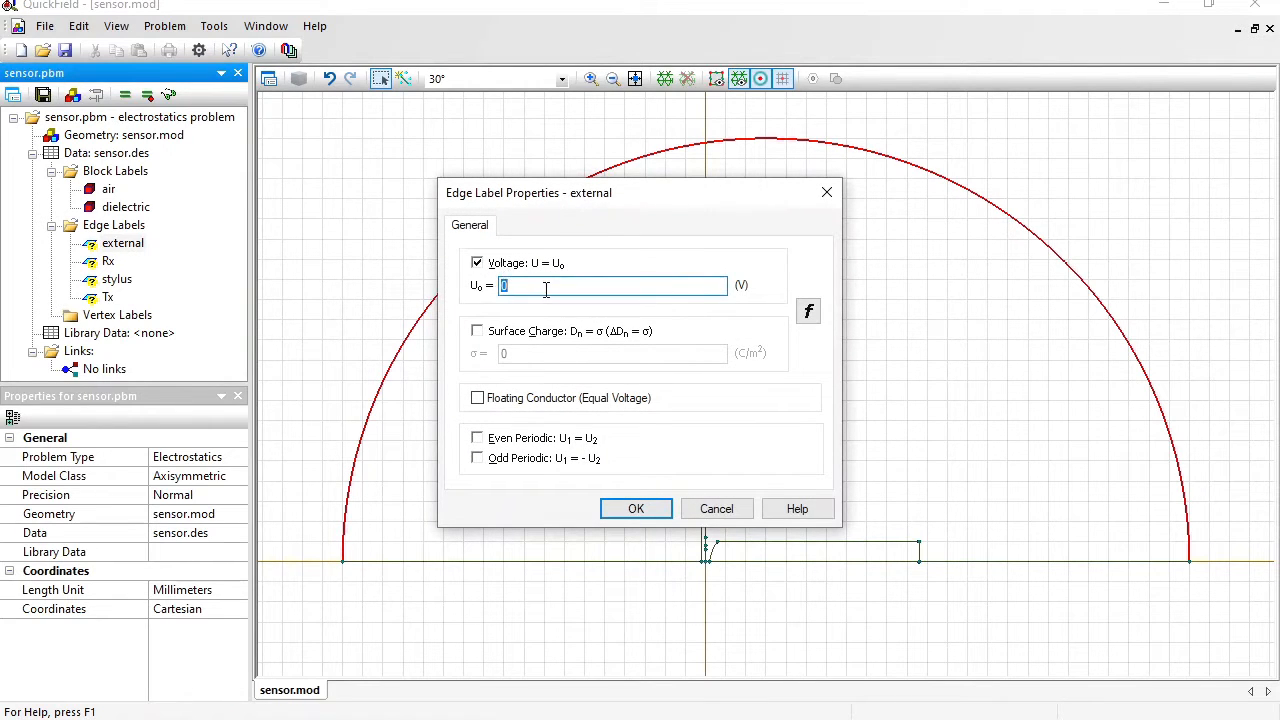
click(636, 510)
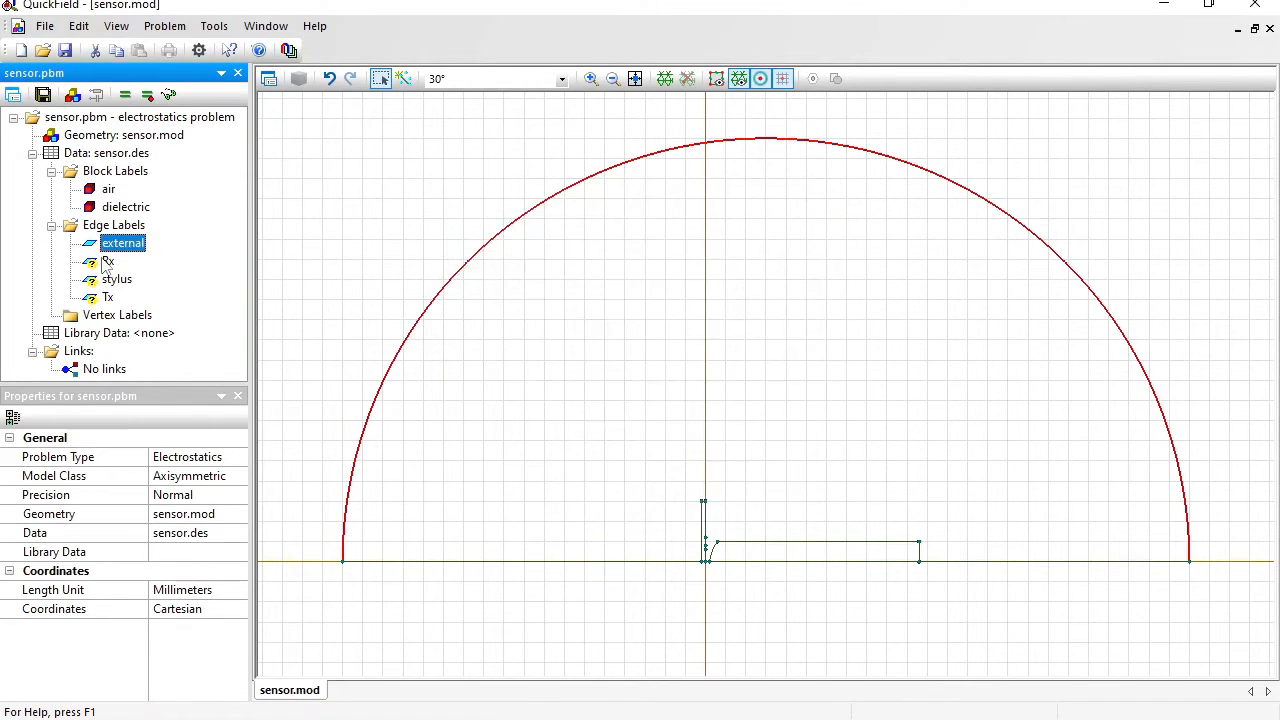
Define the "stylus" edge label as a floating conductor with equal voltage
click(110, 280)
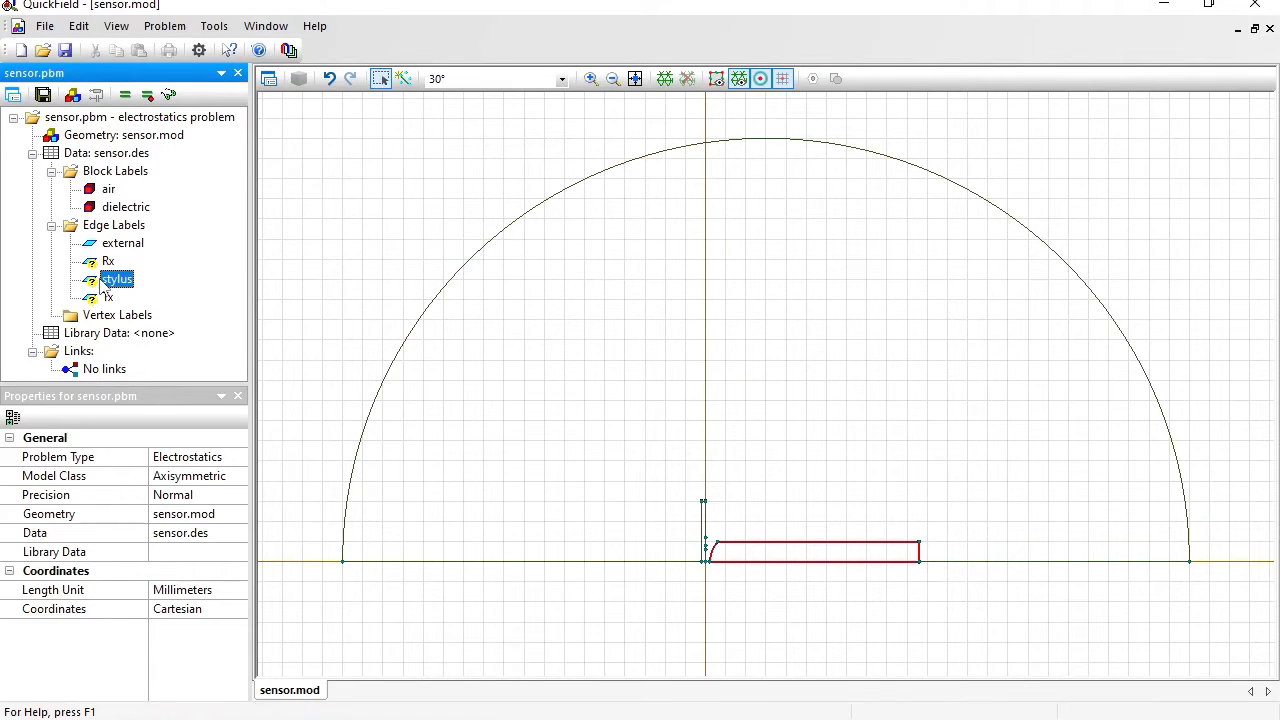
double_click(104, 282)
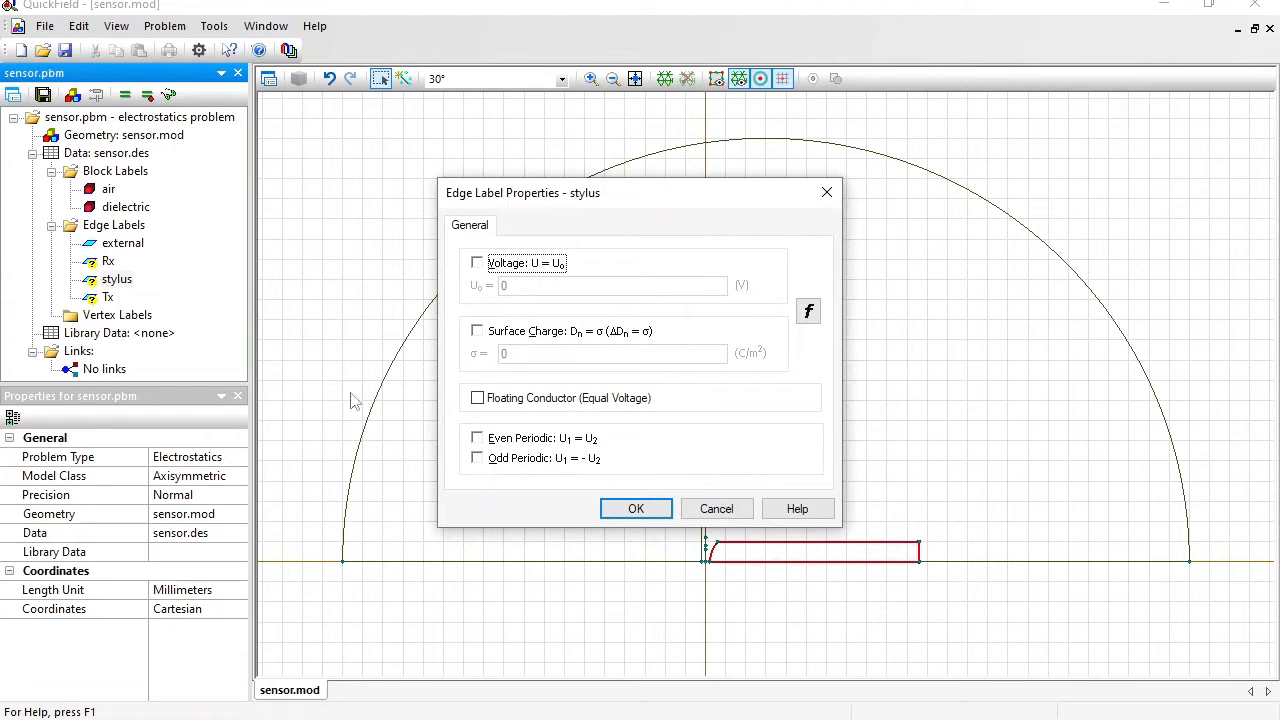
click(478, 399)
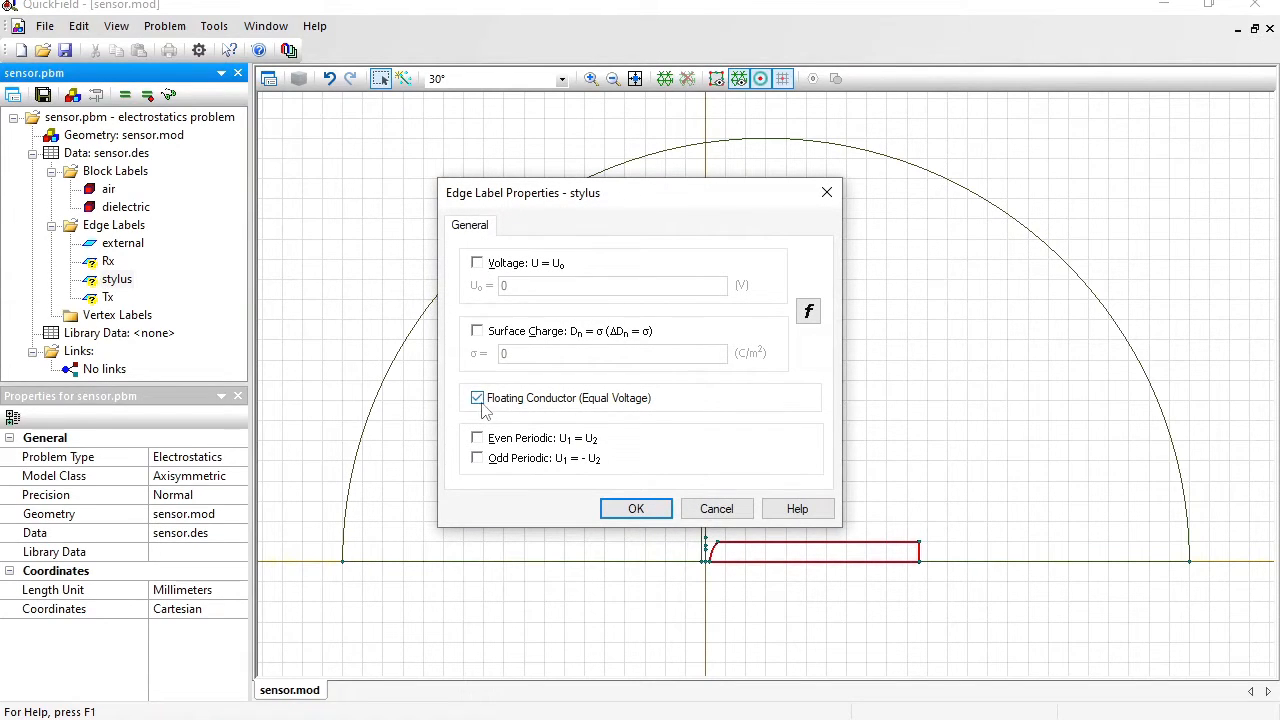
click(636, 508)
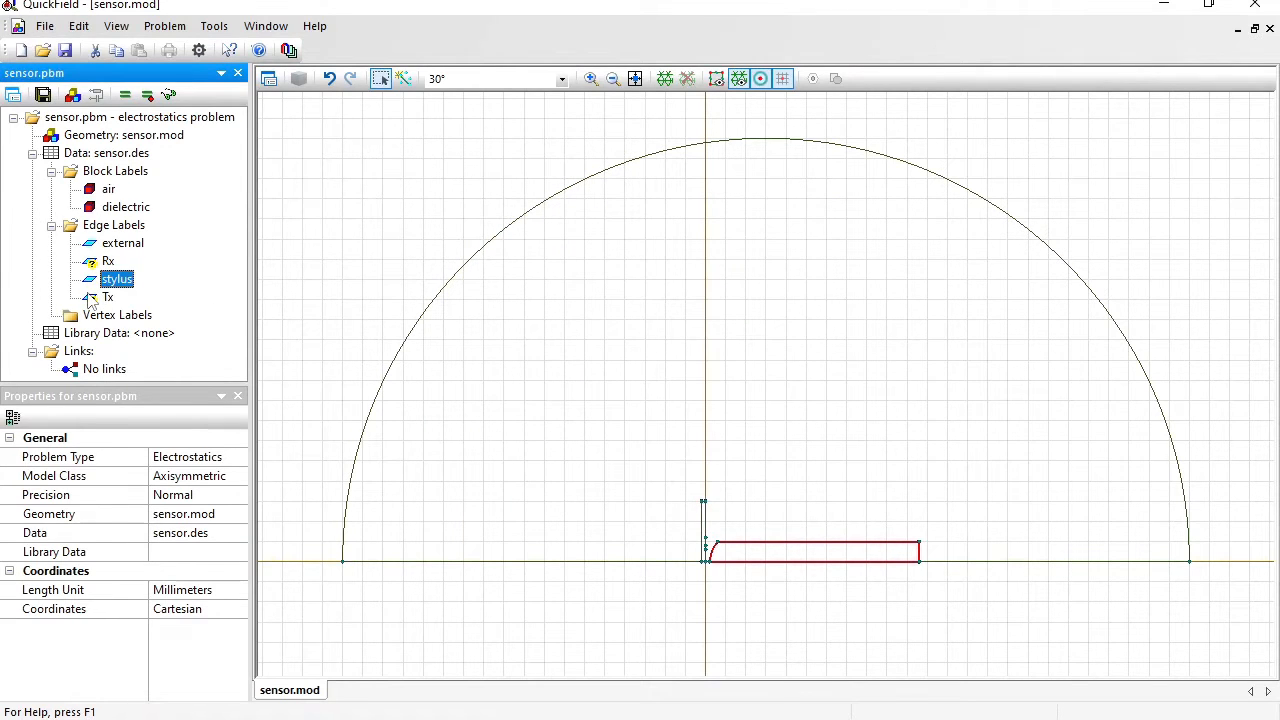
Apply a fixed voltage condition of 1 V to the "Tx" edge label
click(92, 299)
double_click(92, 299)
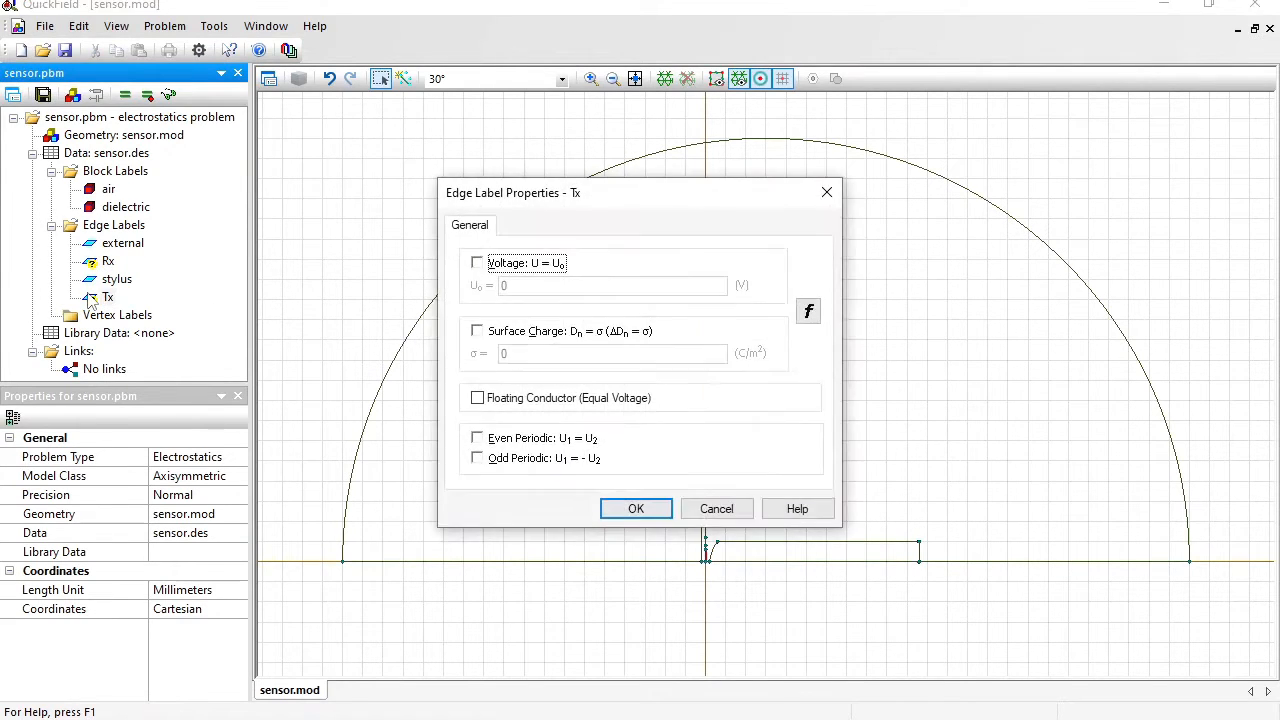
click(477, 264)
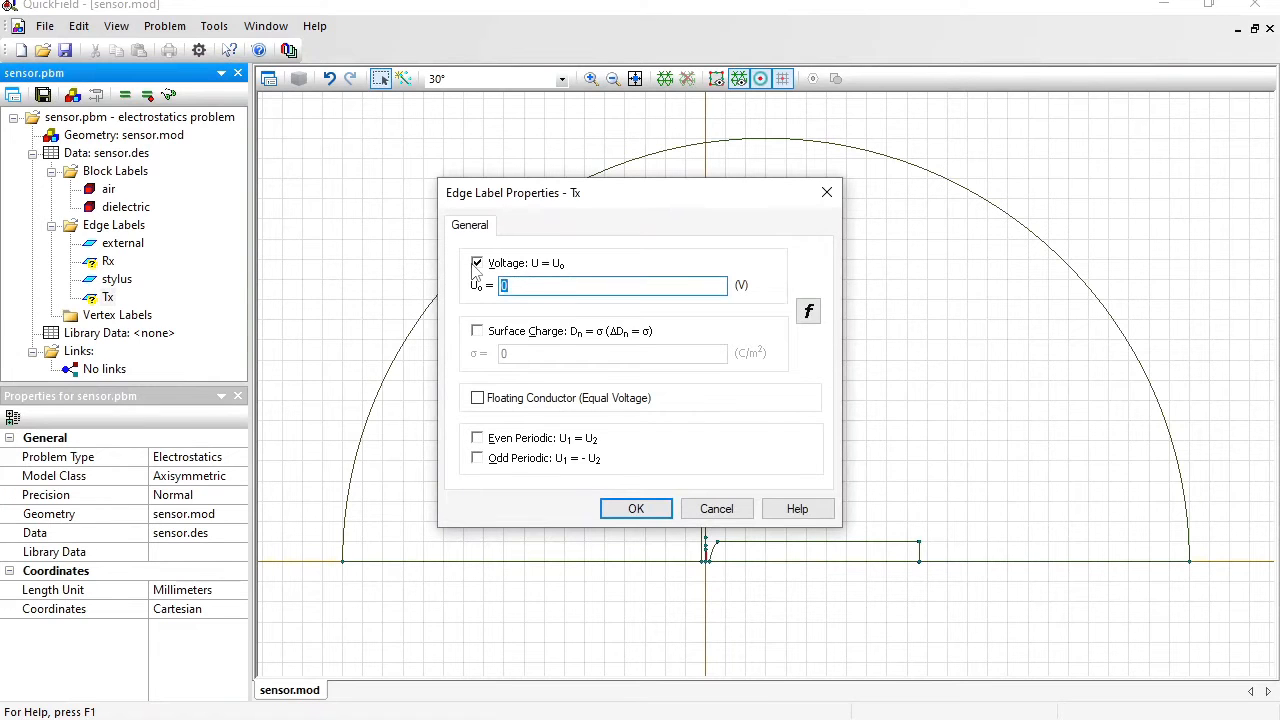
text(1)
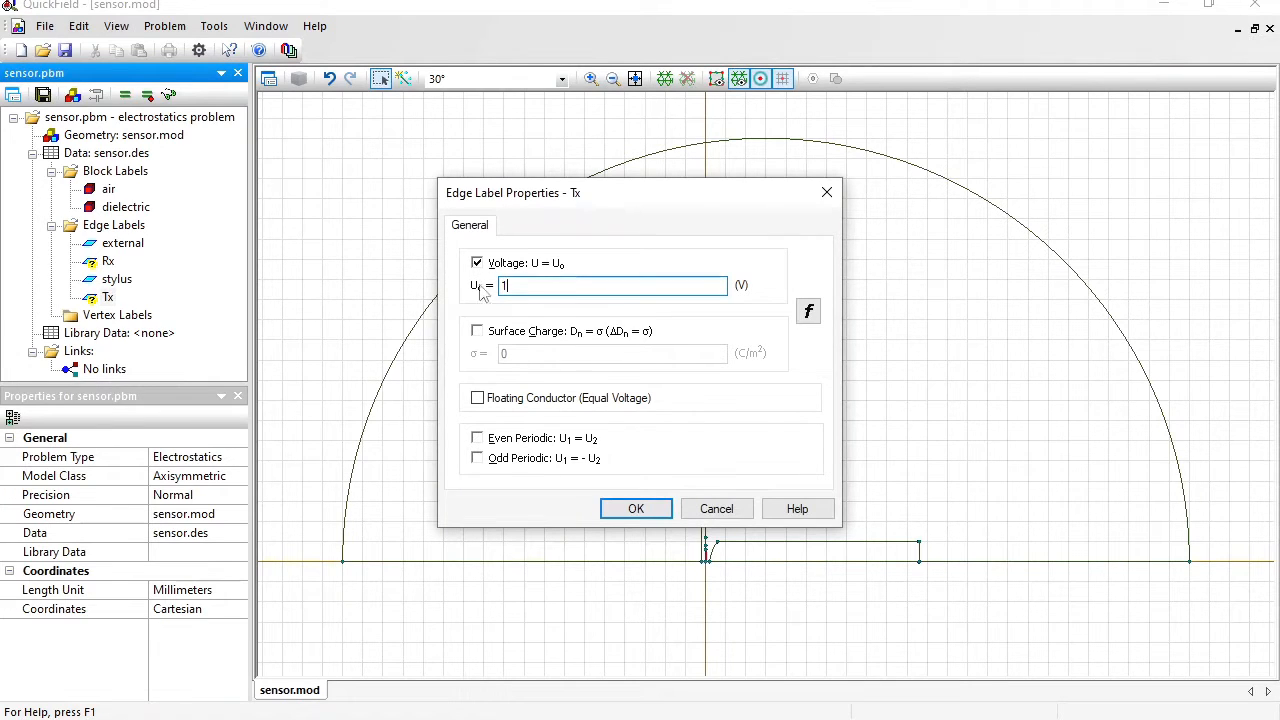
click(636, 509)
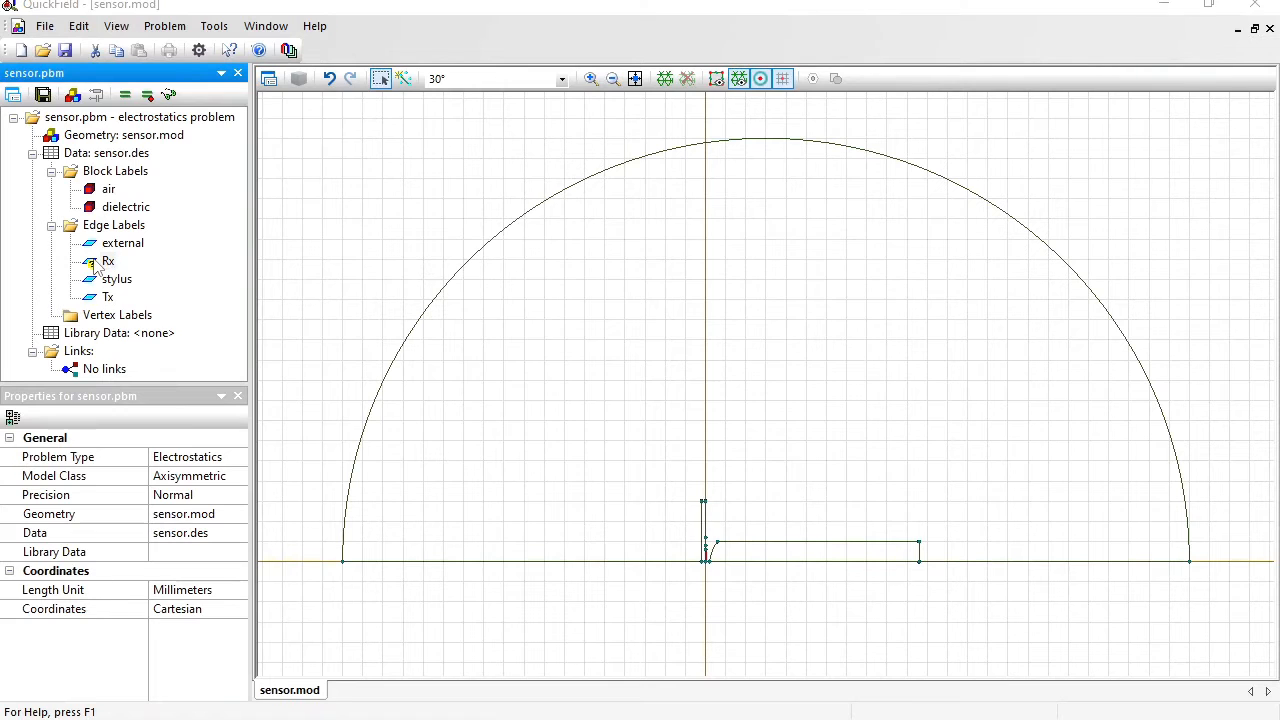
Apply a fixed voltage condition of 0 V to the "Rx" edge label
double_click(92, 263)
click(480, 263)
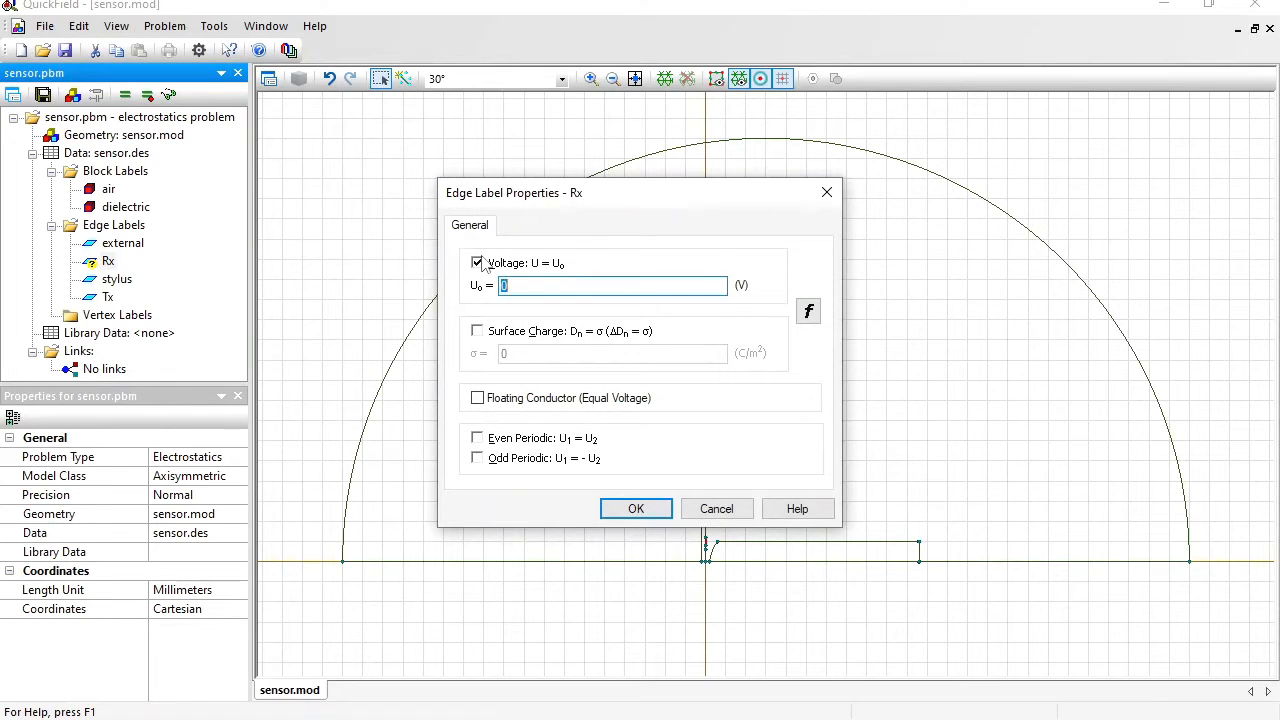
click(632, 510)
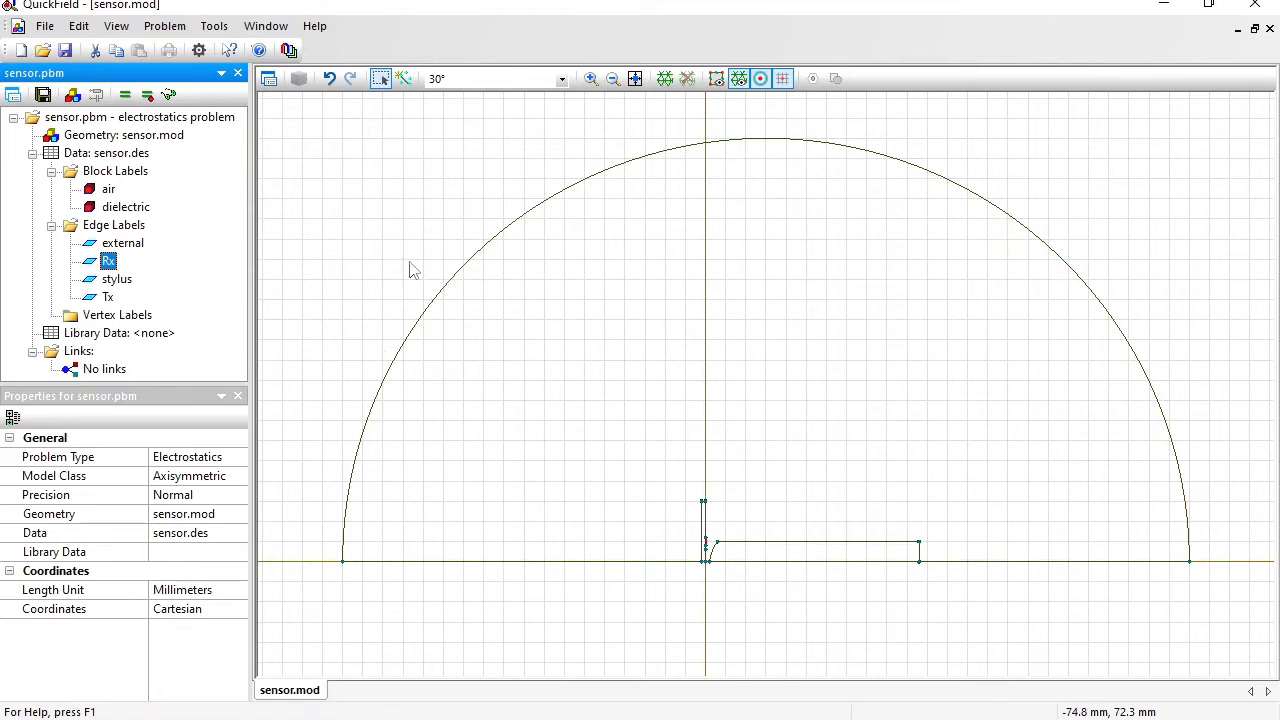
Build the finite-element mesh for all labeled blocks of the geometry and save the problem
click(536, 146)
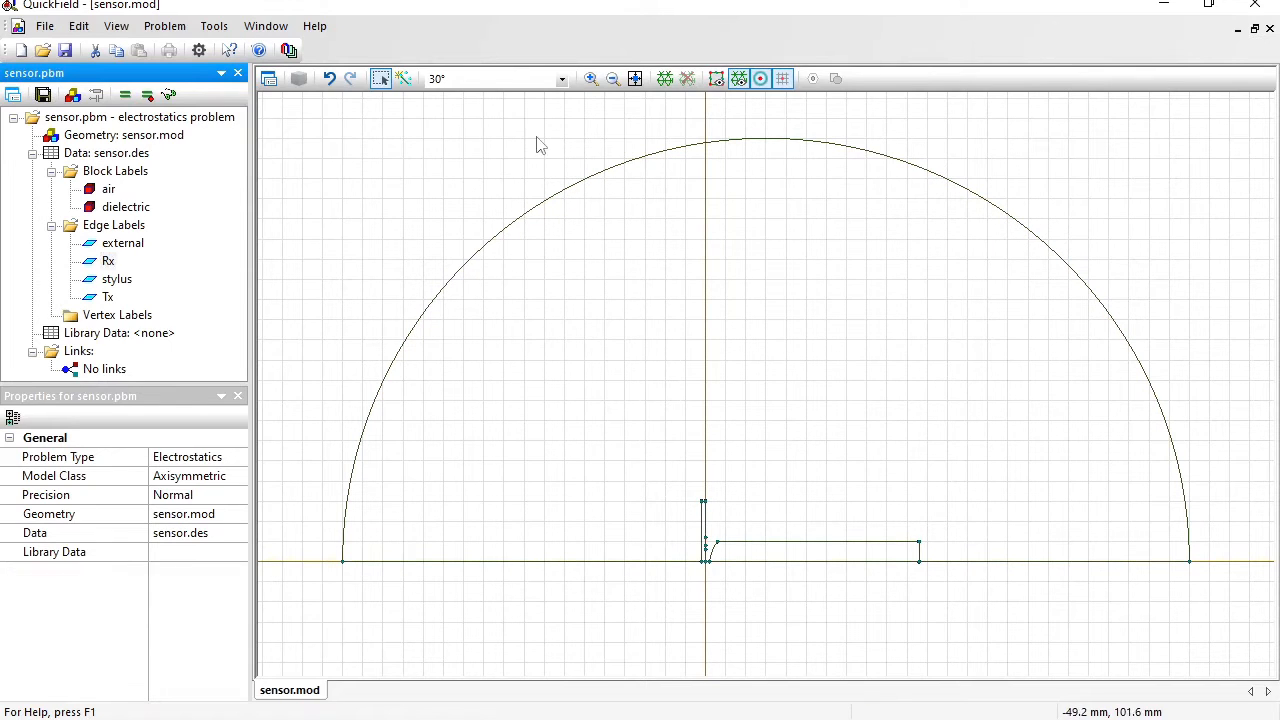
click(665, 80)
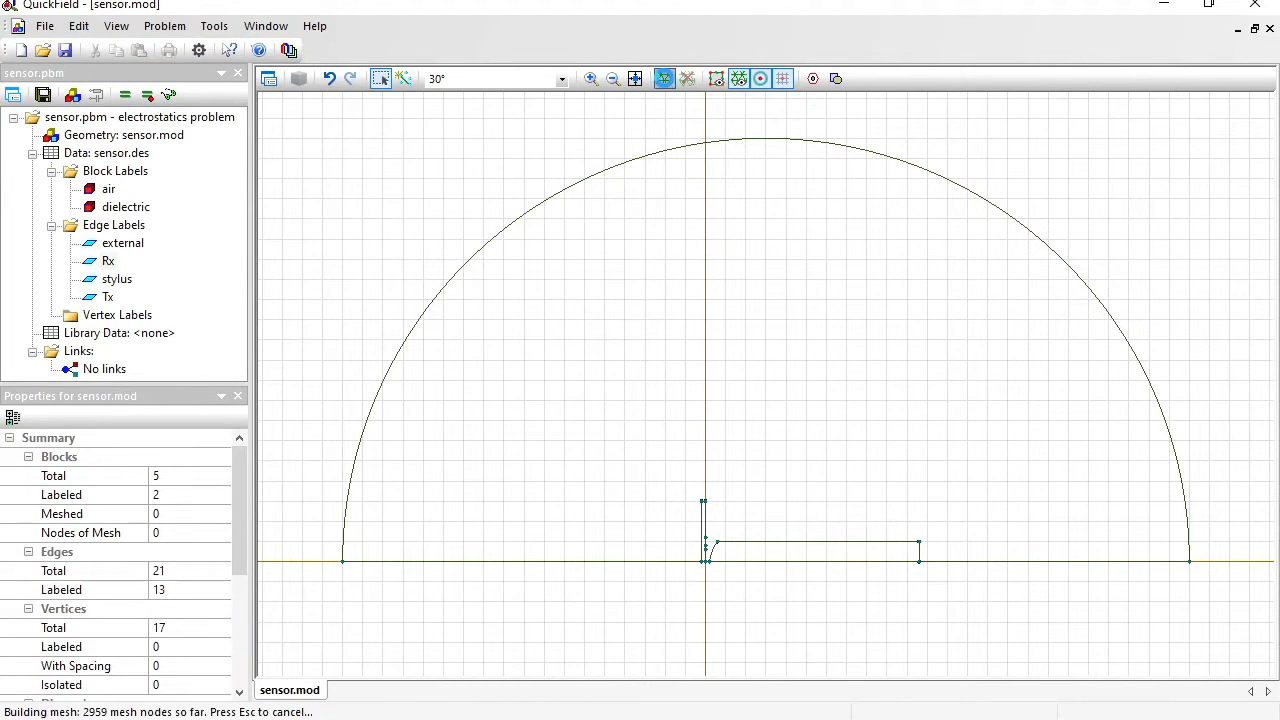
click(43, 95)
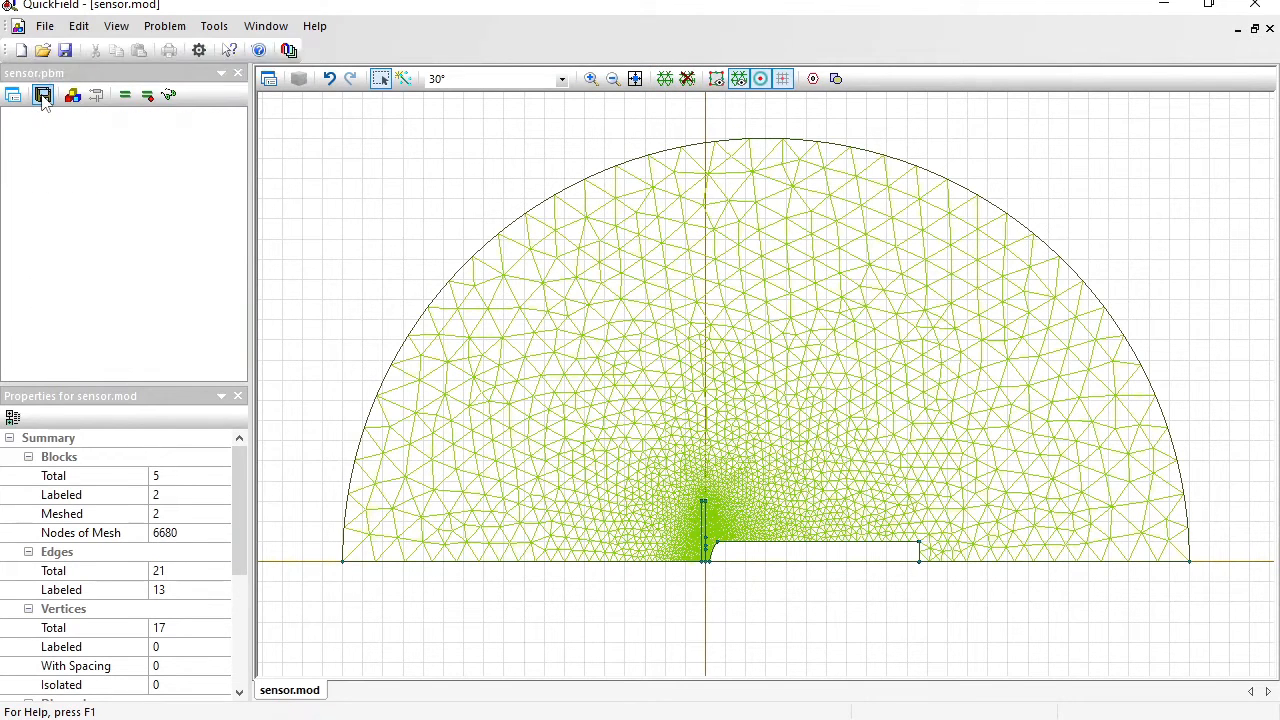
Solve the sensor electrostatics problem and open its results
click(125, 94)
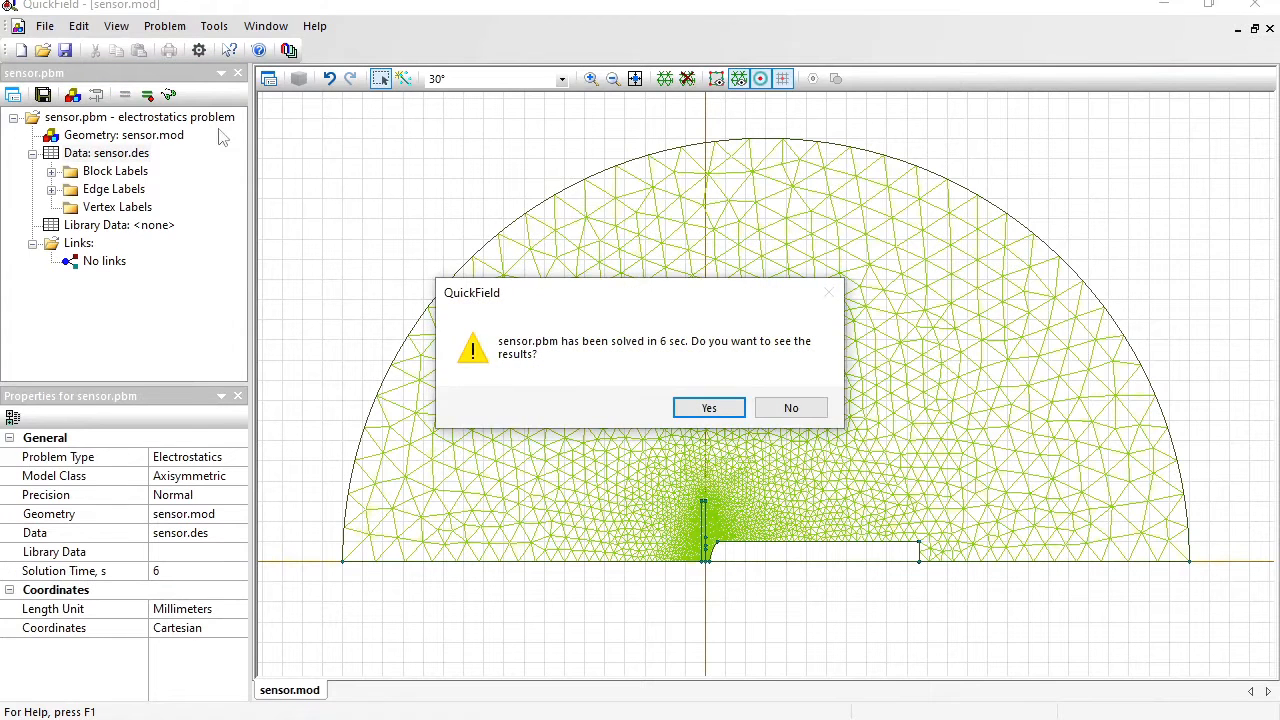
click(694, 417)
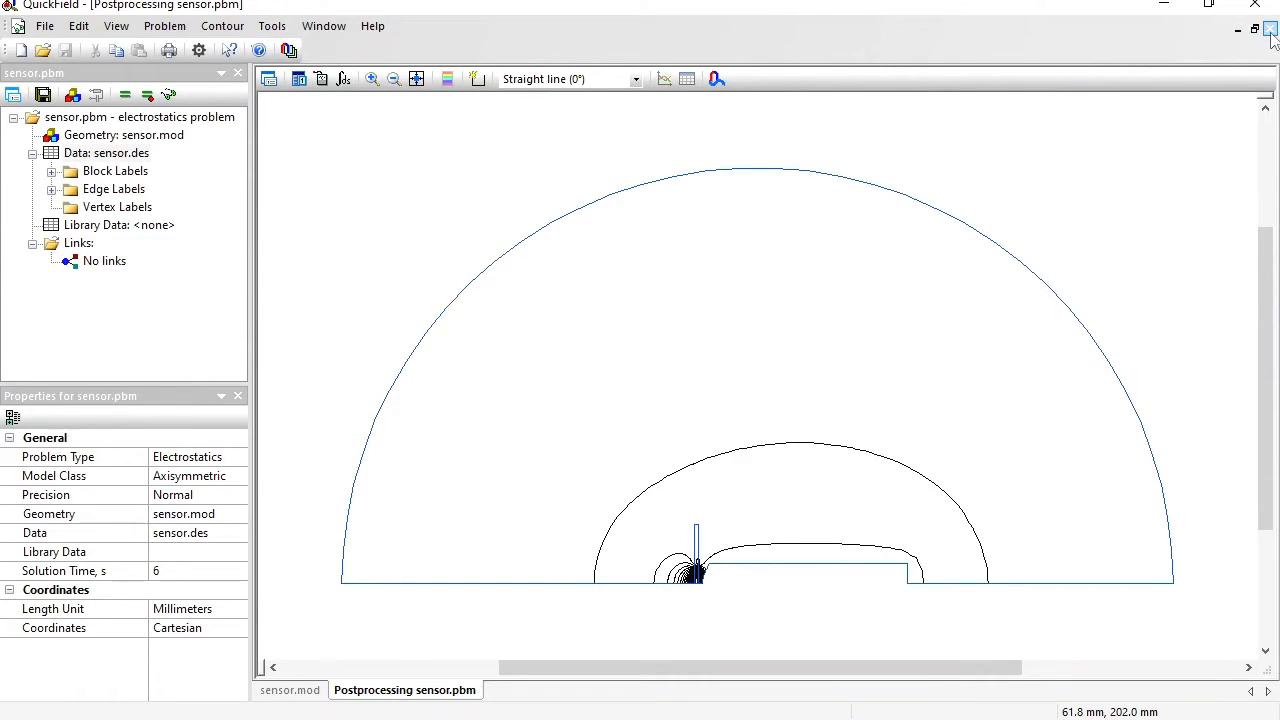
Add a color map of potential to the field picture around the sensor electrodes and show its color legend
click(372, 79)
drag(651, 531, 746, 602)
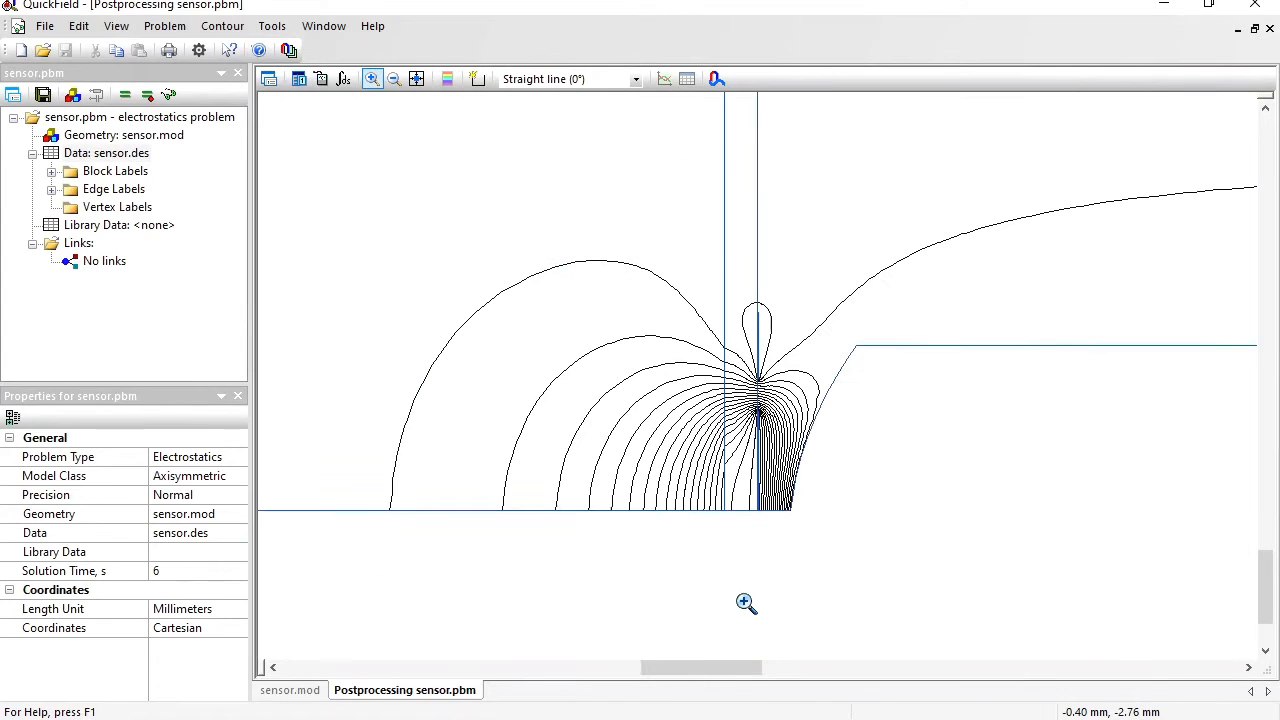
click(269, 79)
click(455, 381)
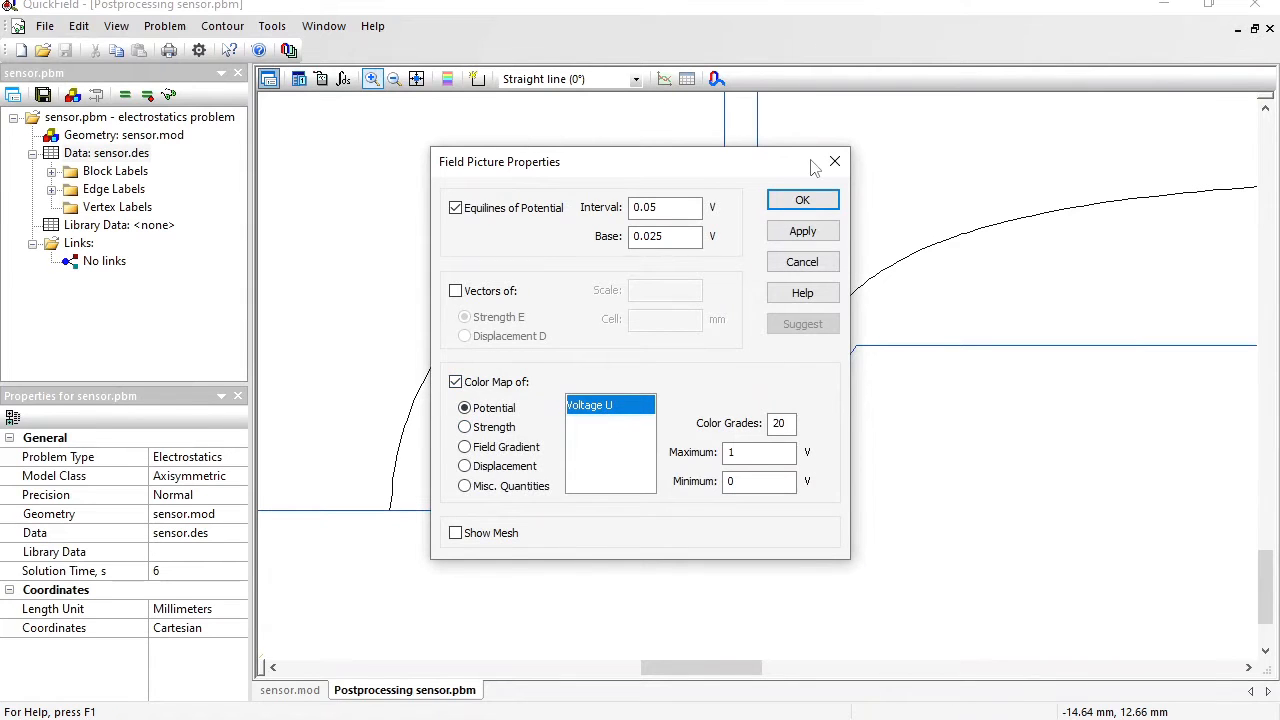
click(803, 200)
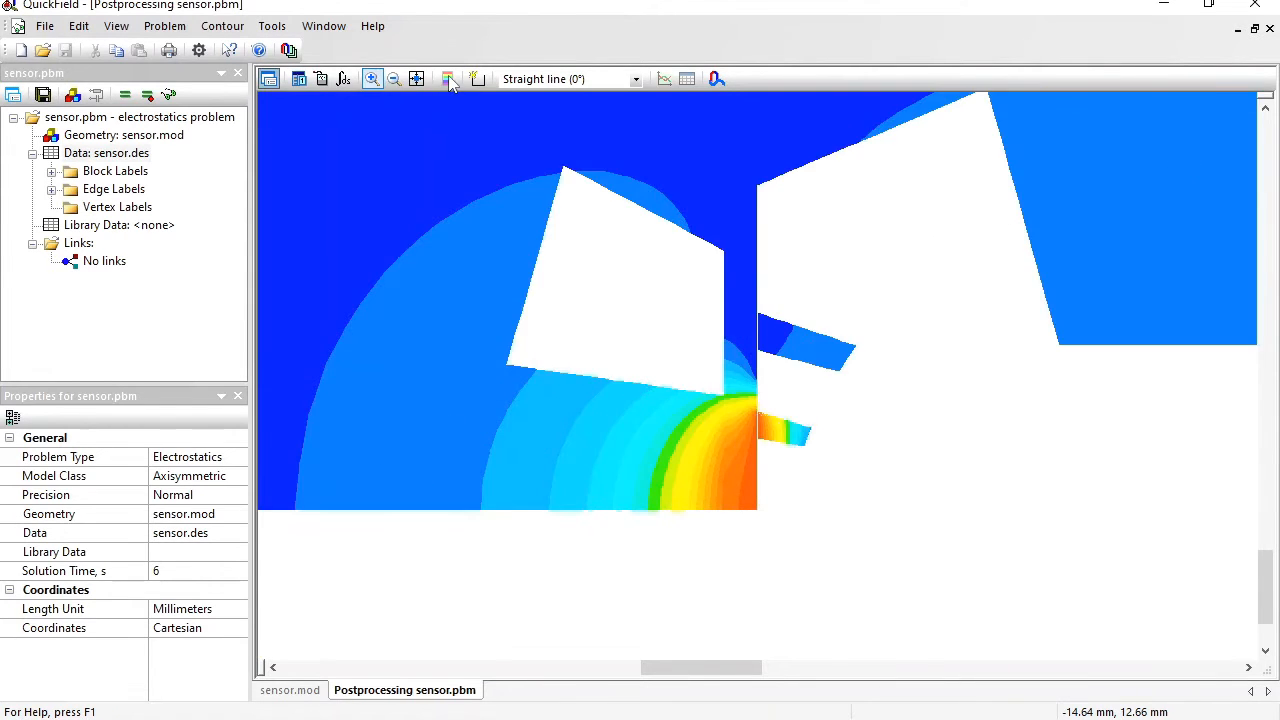
click(449, 80)
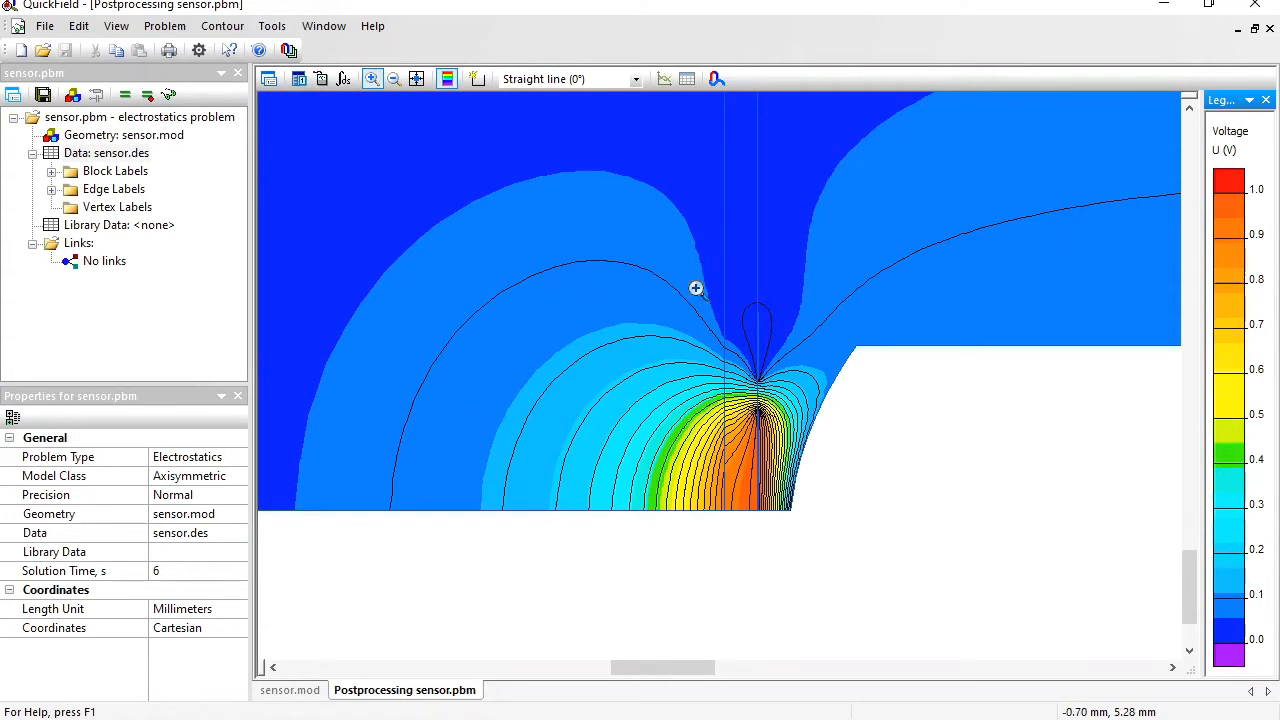
Build an integration contour from the air block and the dielectric block
click(477, 82)
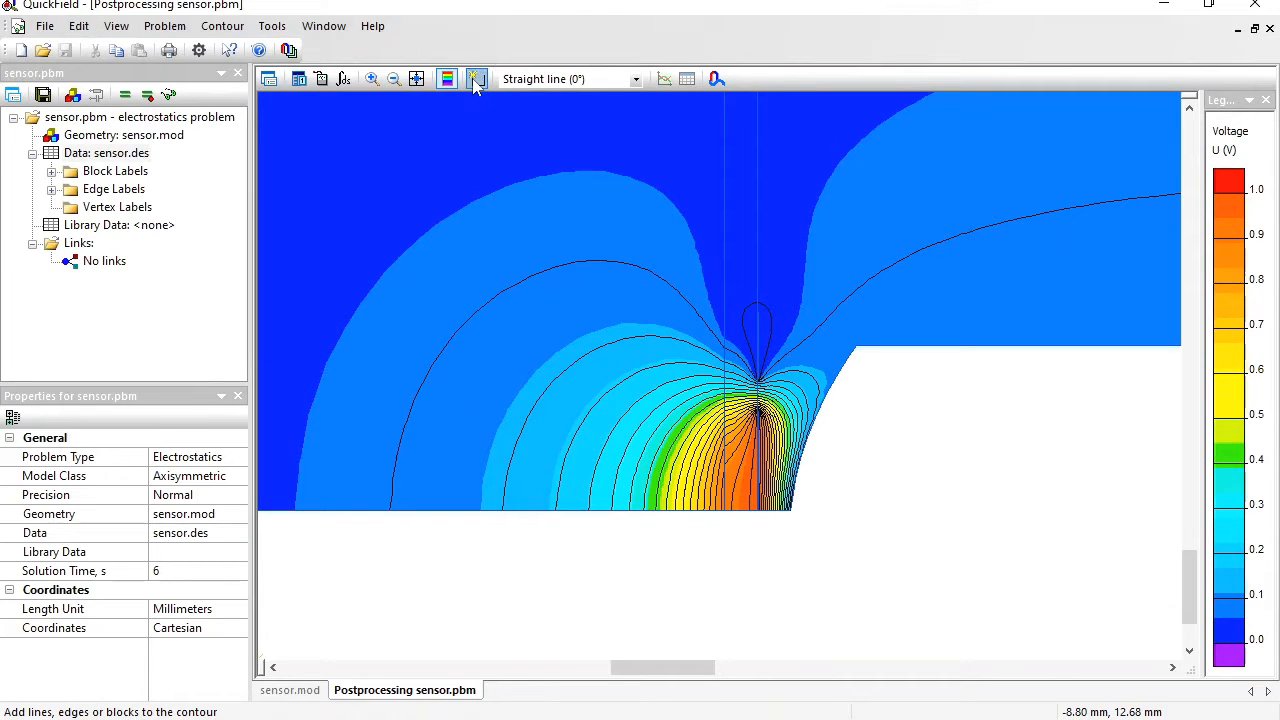
click(661, 244)
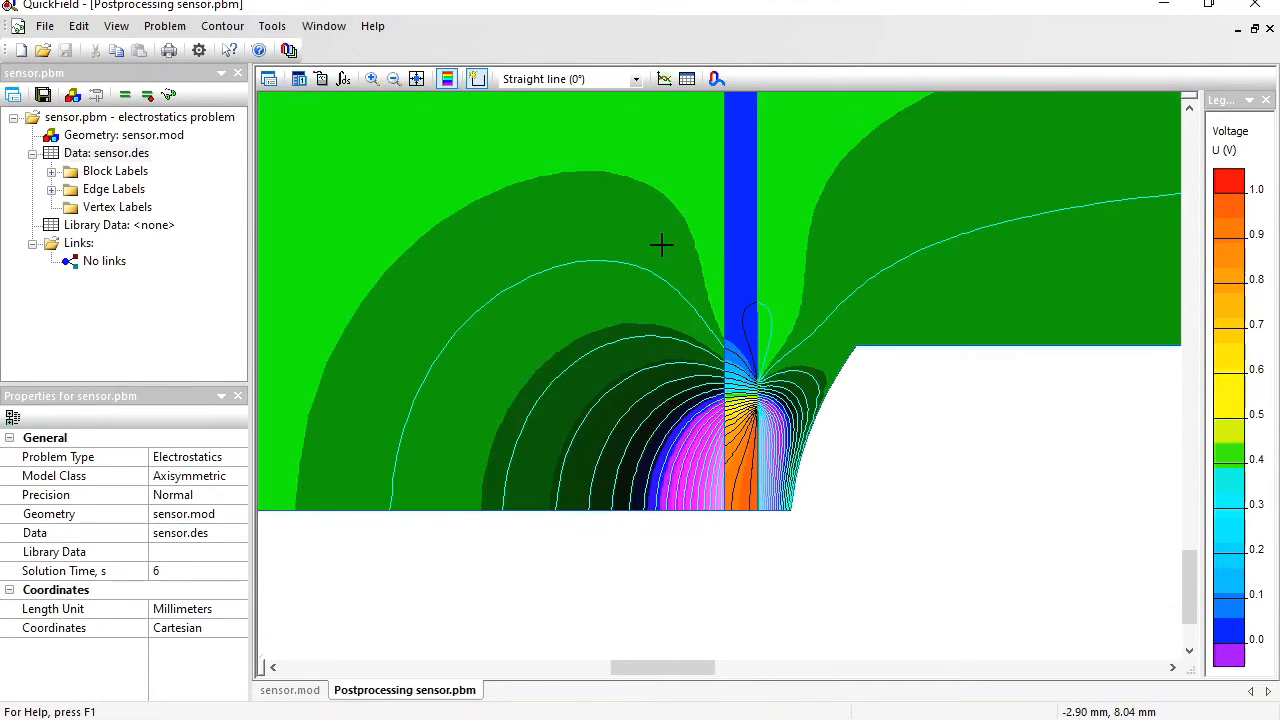
click(739, 268)
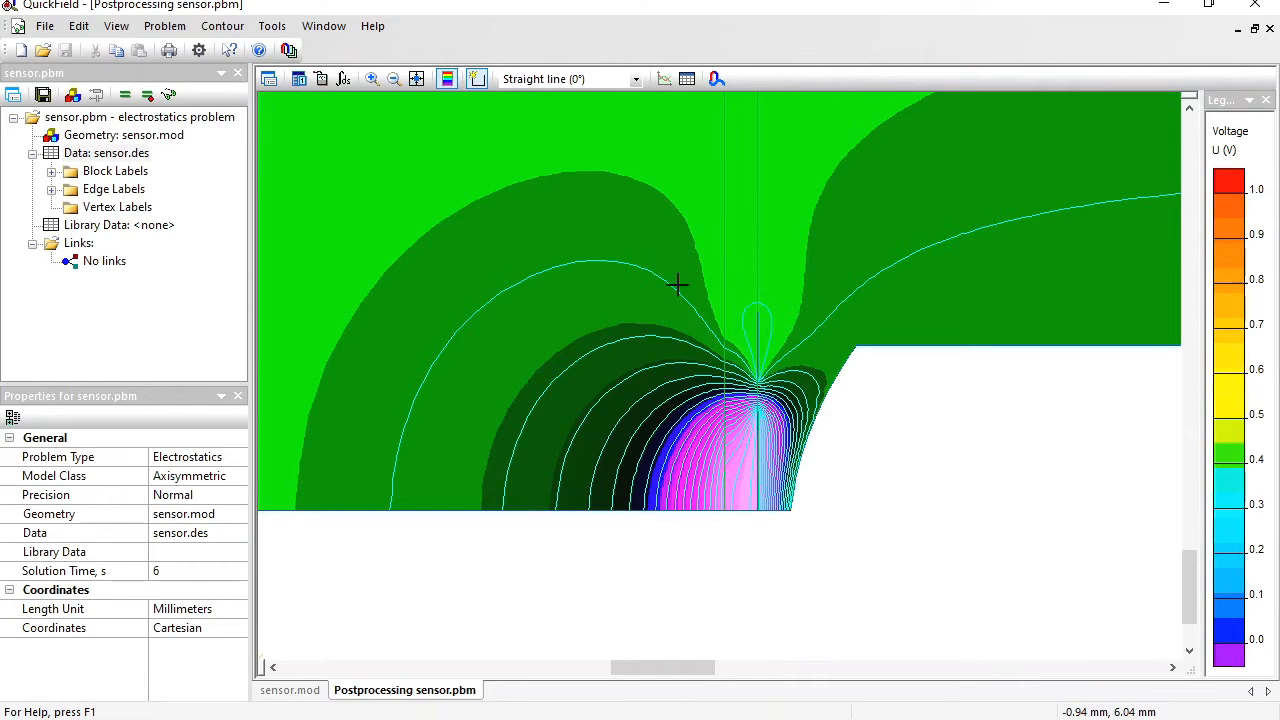
Compute the stored energy inside the contour with the Integral Calculator
click(343, 79)
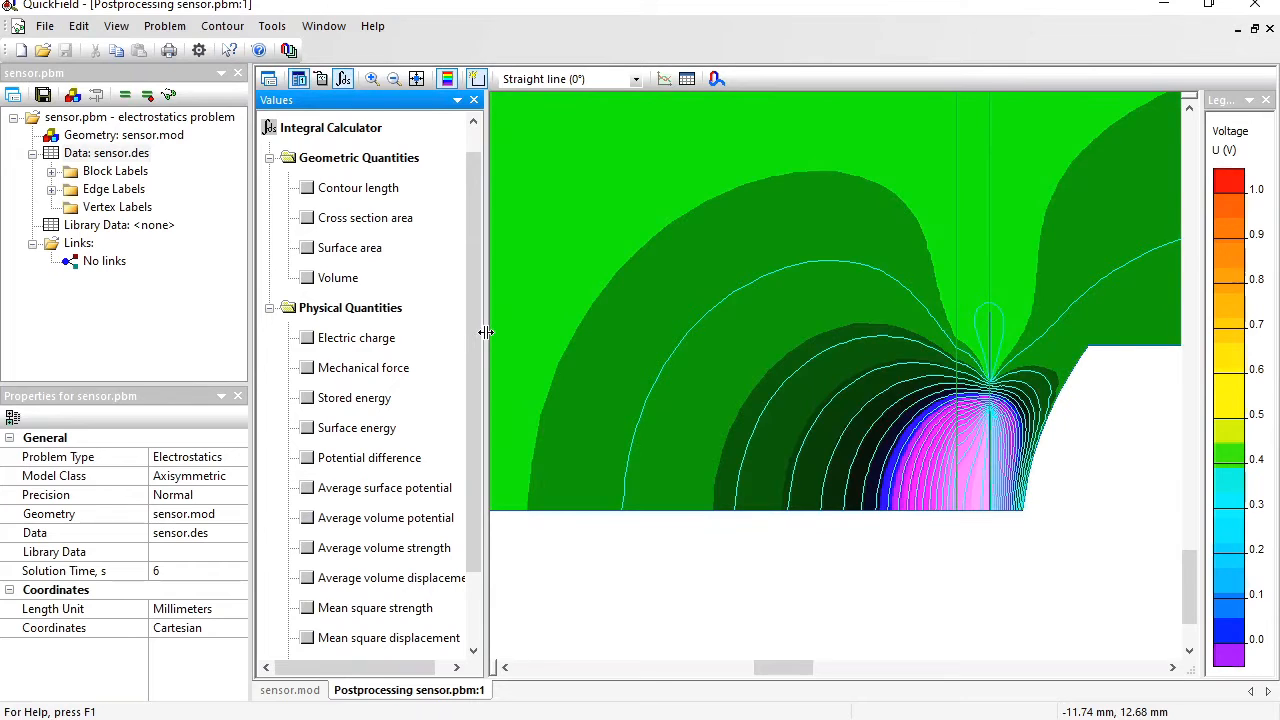
click(307, 398)
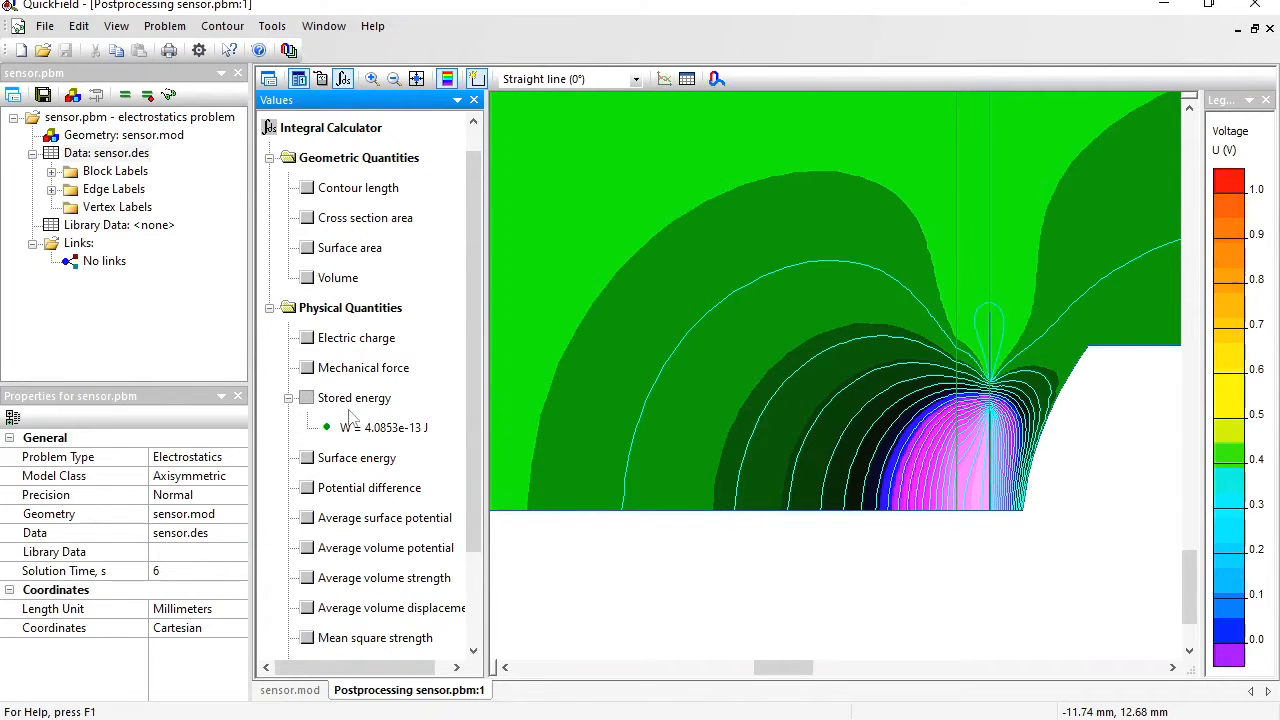
click(381, 427)
Switch to the Windows Calculator and compute 2 × 0.408 to get the capacitance from the stored energy
key(XF86Calculator)
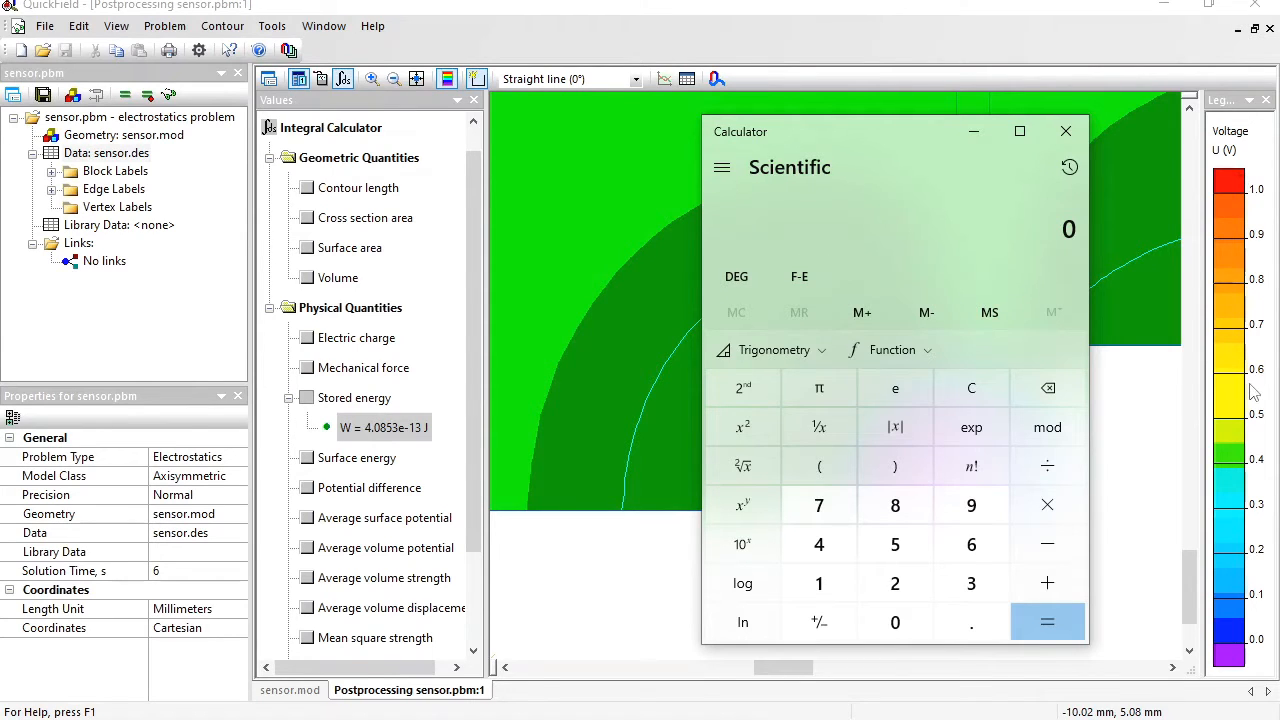
text(2 × 0.408)
key(Return)
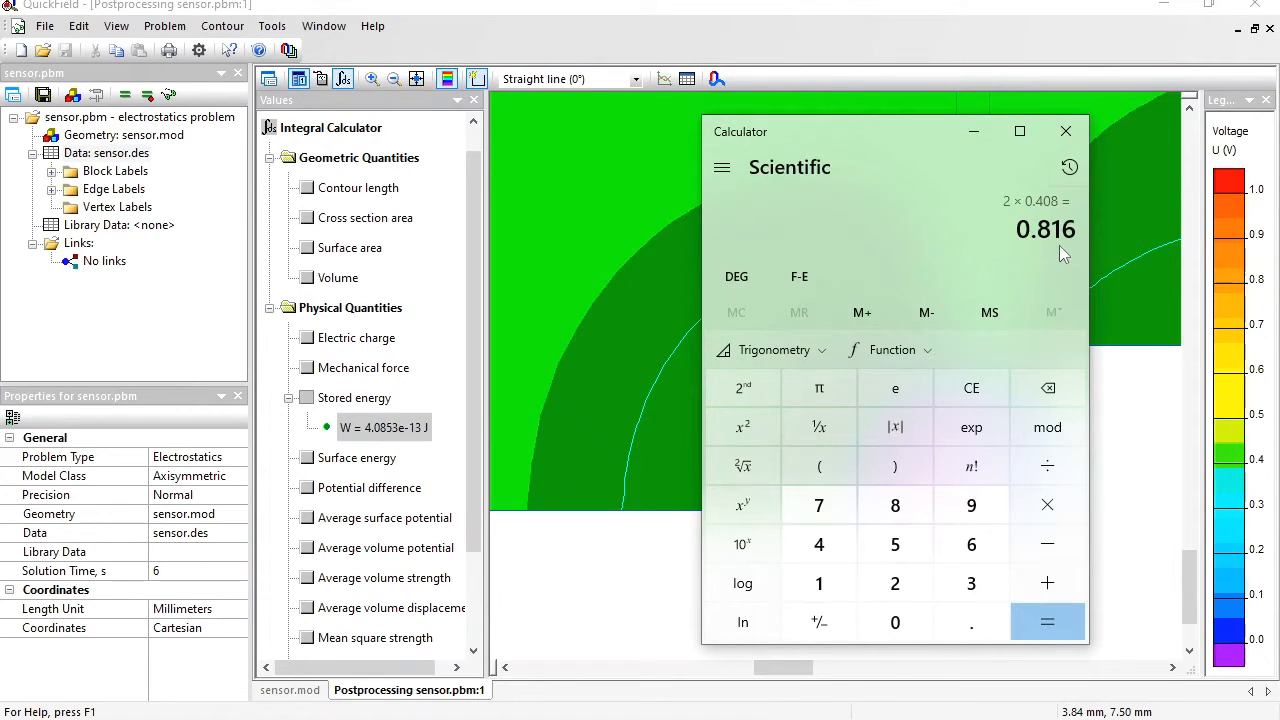
Start the Capacitance Wizard in QuickField and choose the Tx surface conductor as the electrode
click(474, 359)
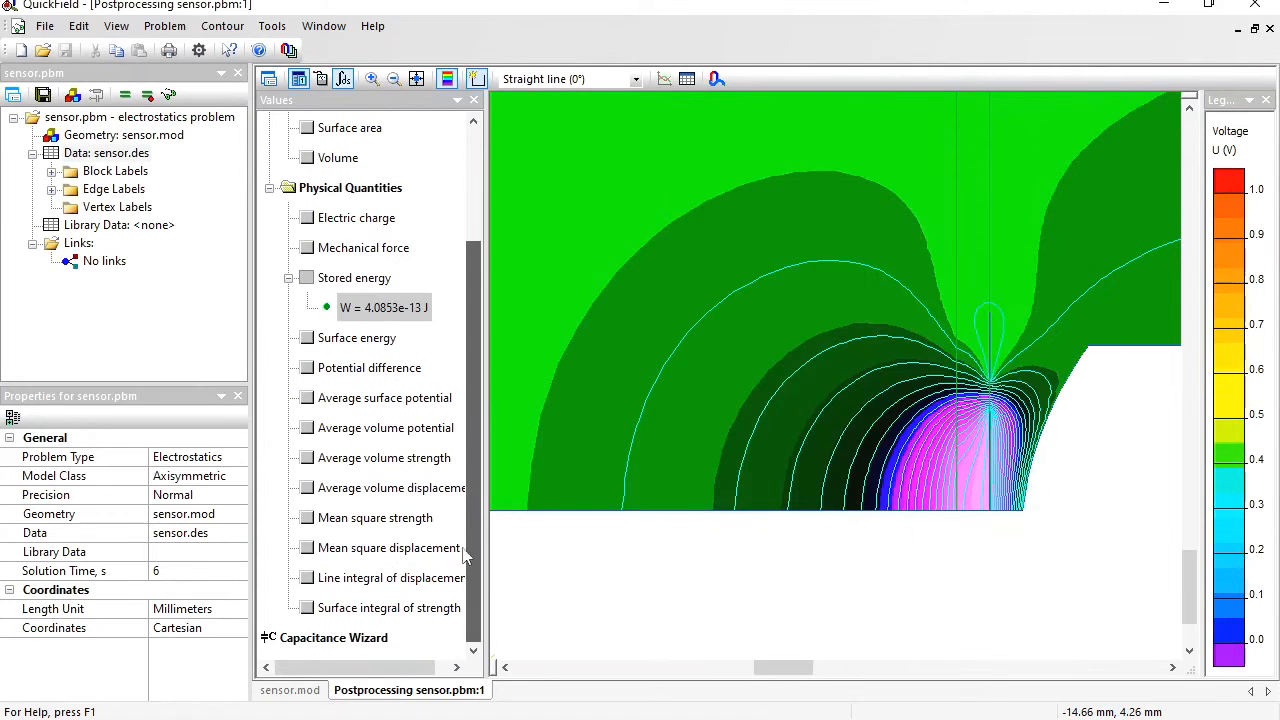
double_click(310, 645)
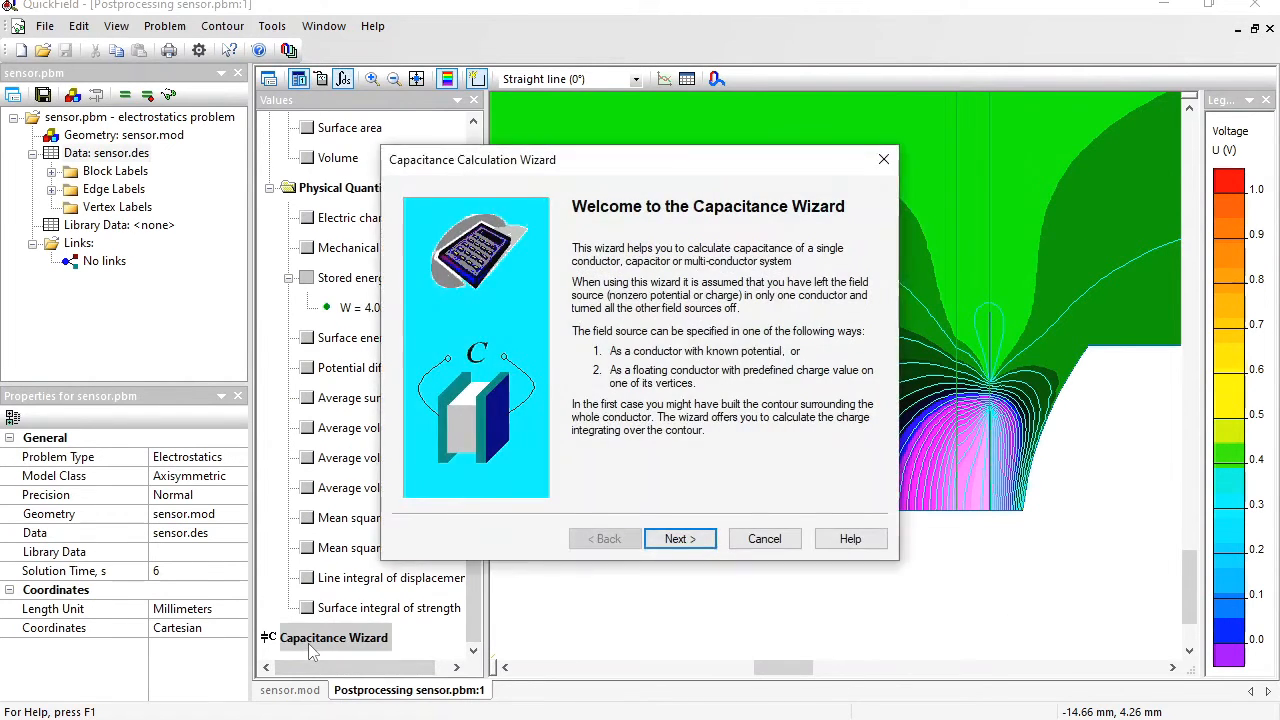
click(700, 540)
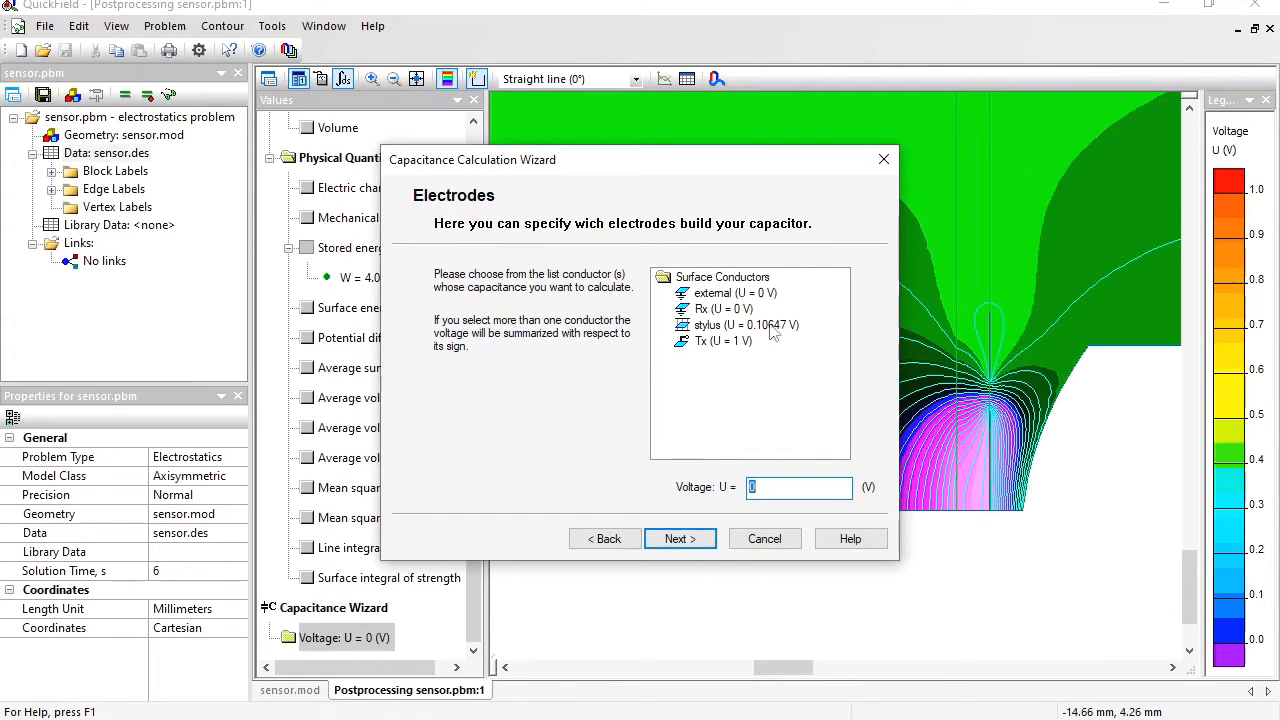
click(724, 342)
click(677, 537)
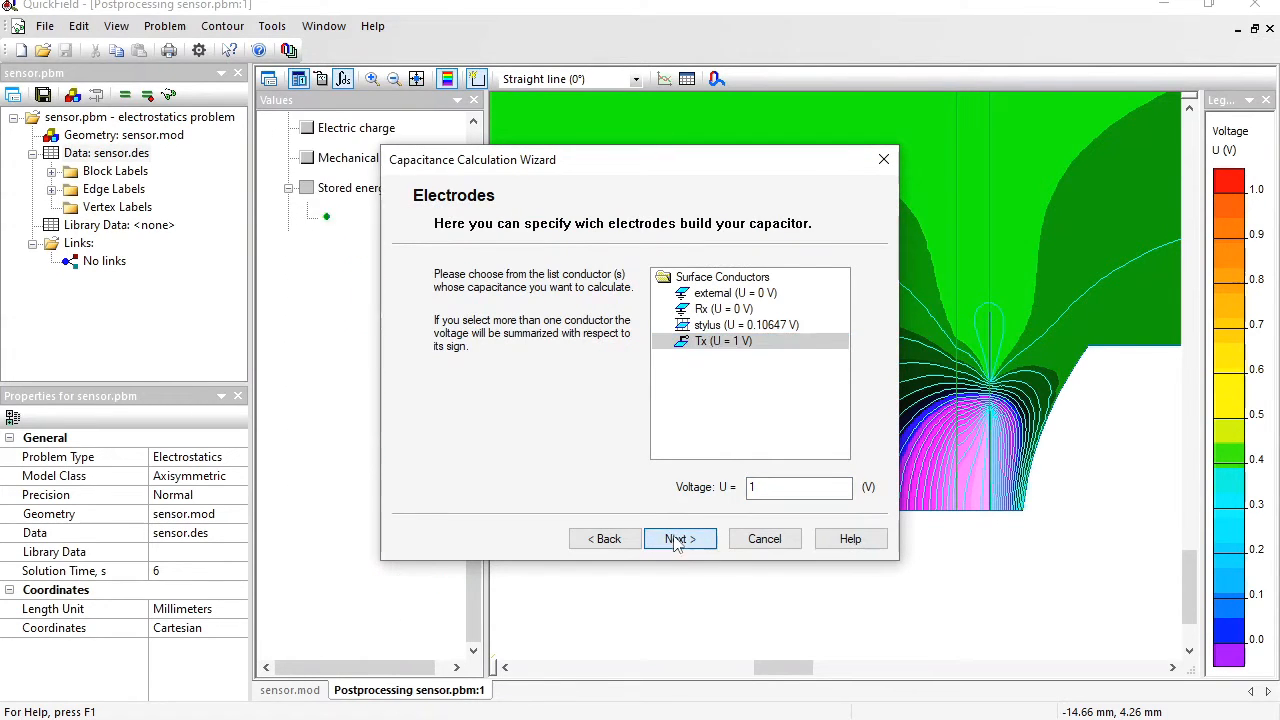
Calculate the stored electric energy in the wizard and complete the capacitance calculation from it
click(553, 470)
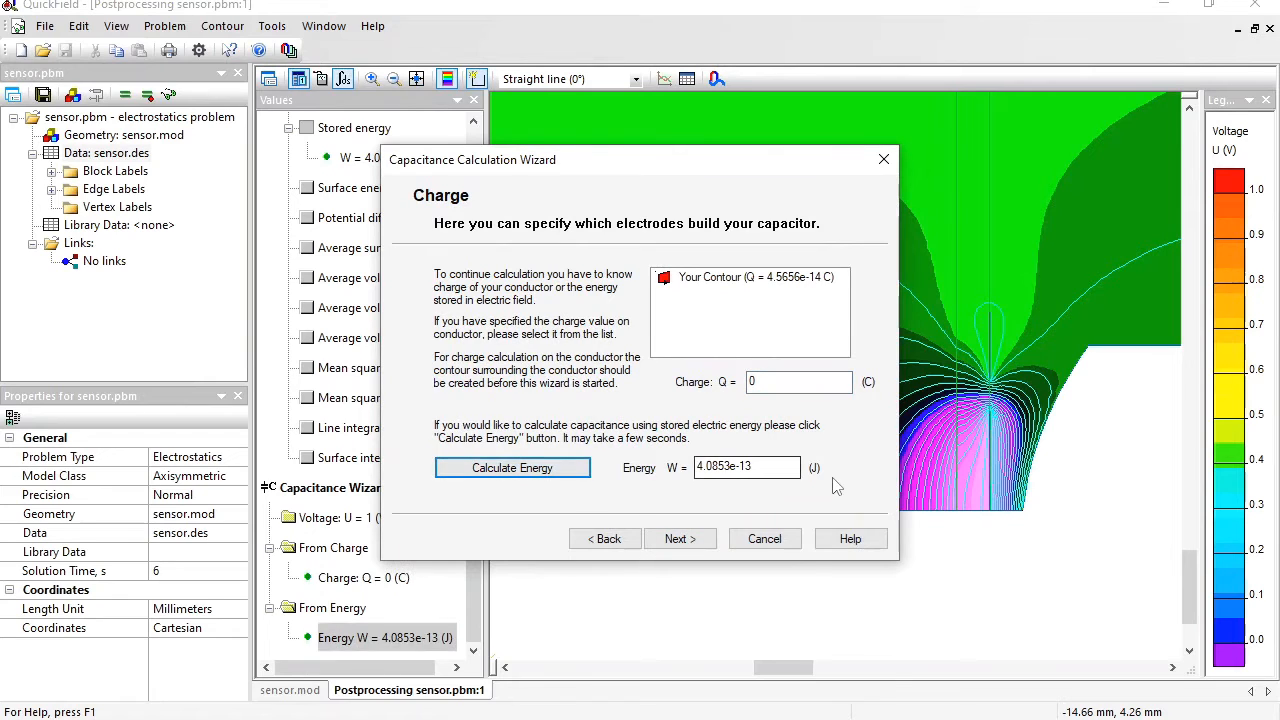
click(680, 539)
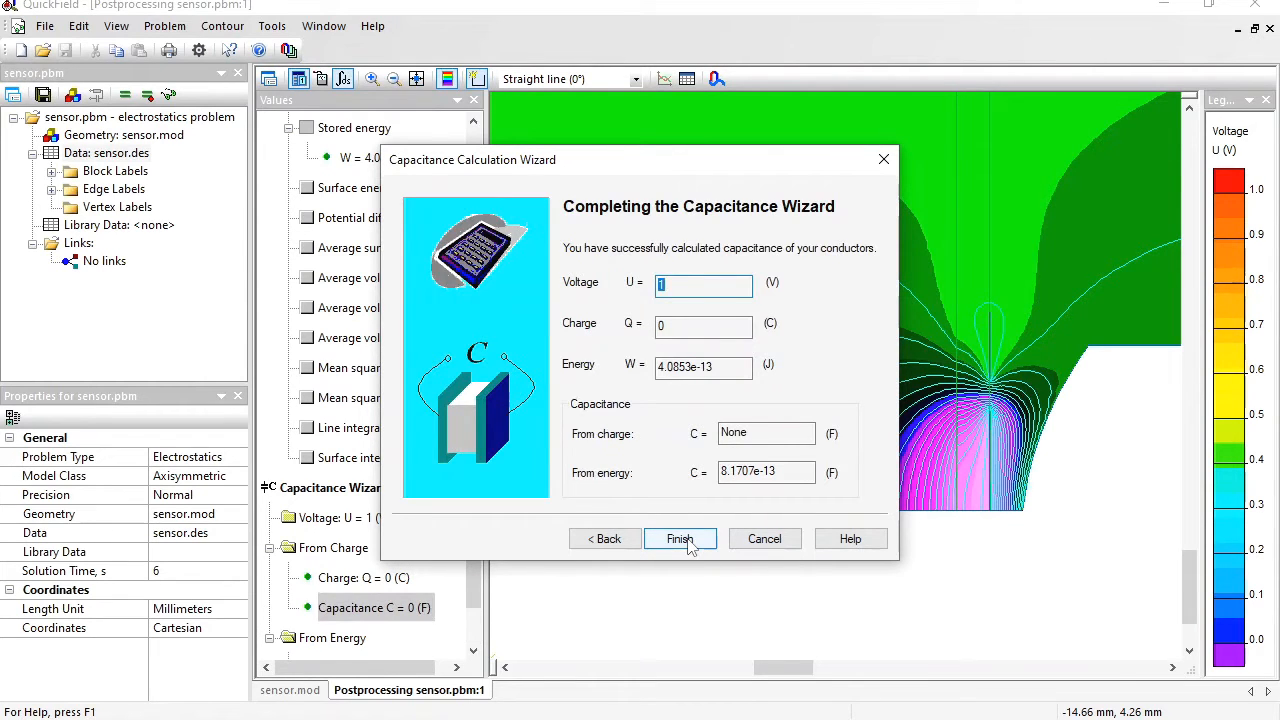
click(696, 543)
click(698, 543)
Compare the wizard's energy-based capacitance with the product in Calculator, then return to the field results
drag(465, 512, 471, 582)
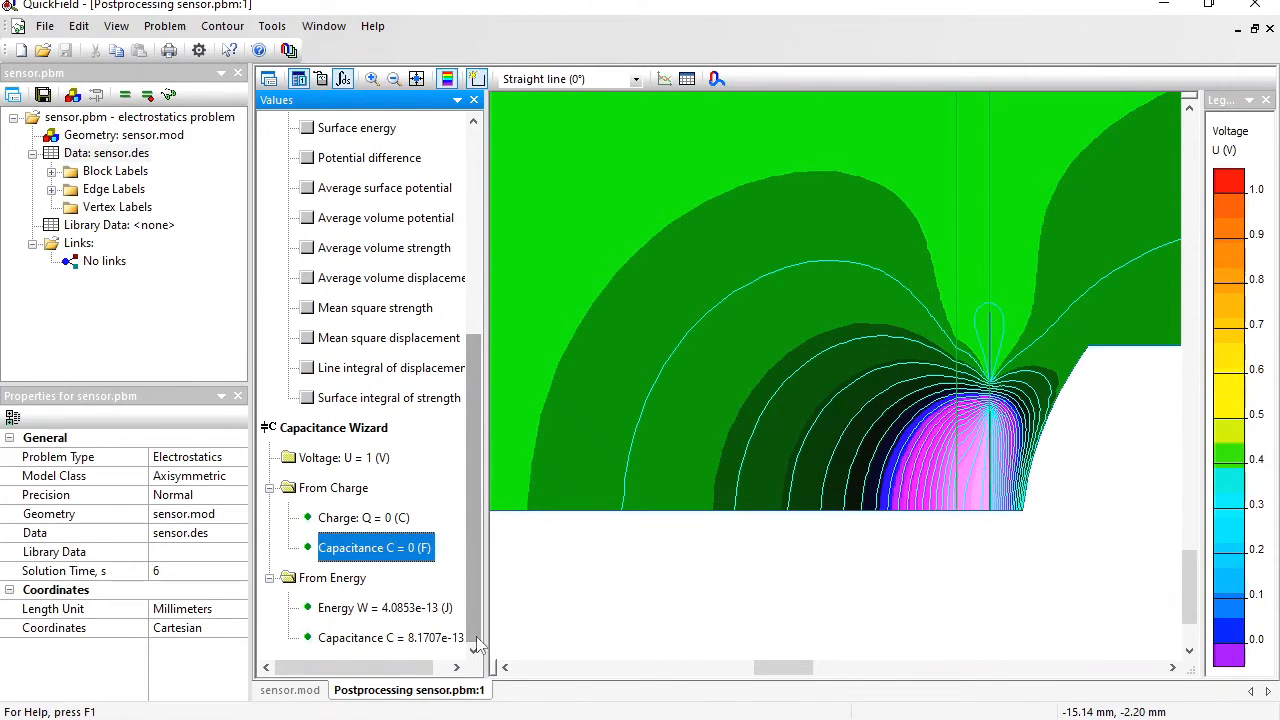
key(End)
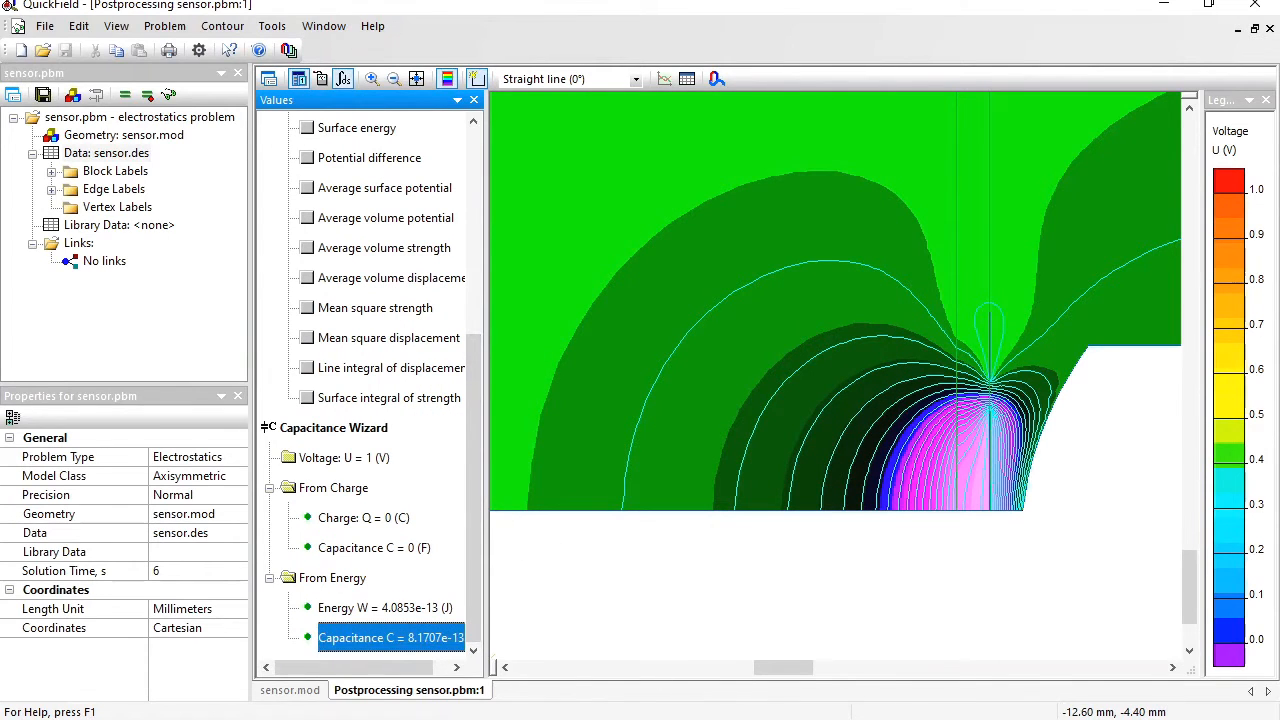
key(alt+Tab)
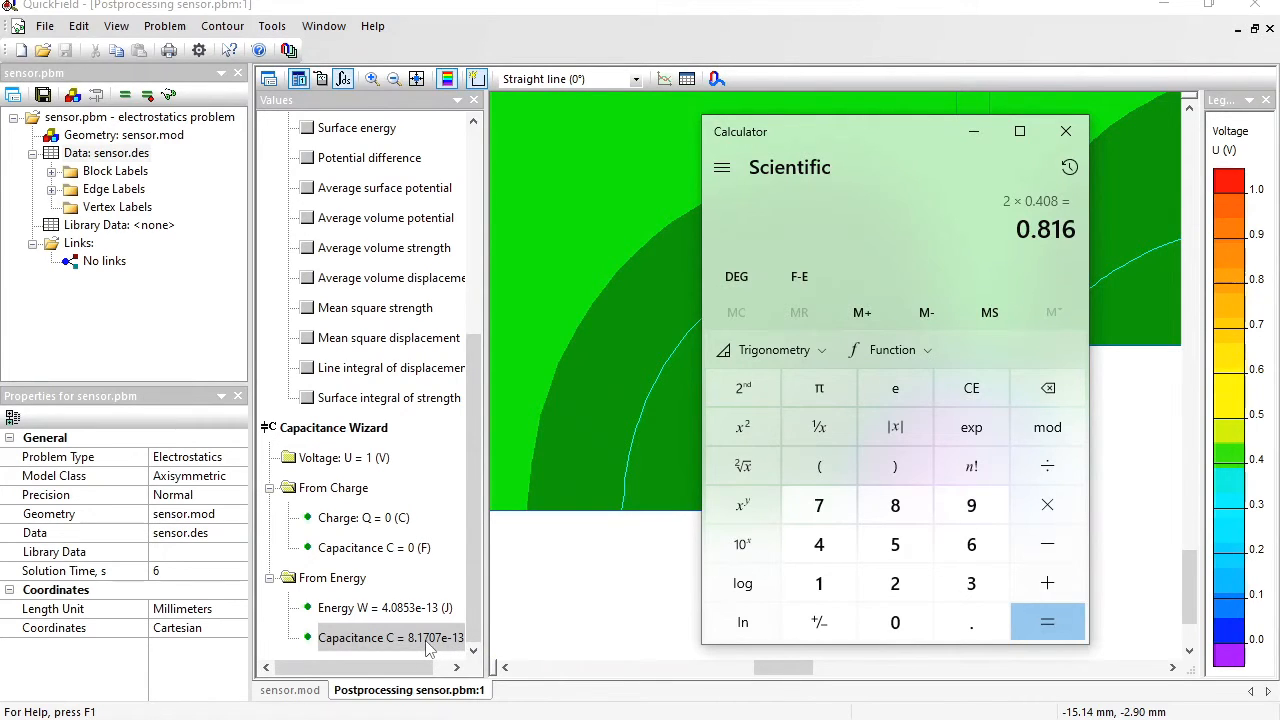
click(1120, 10)
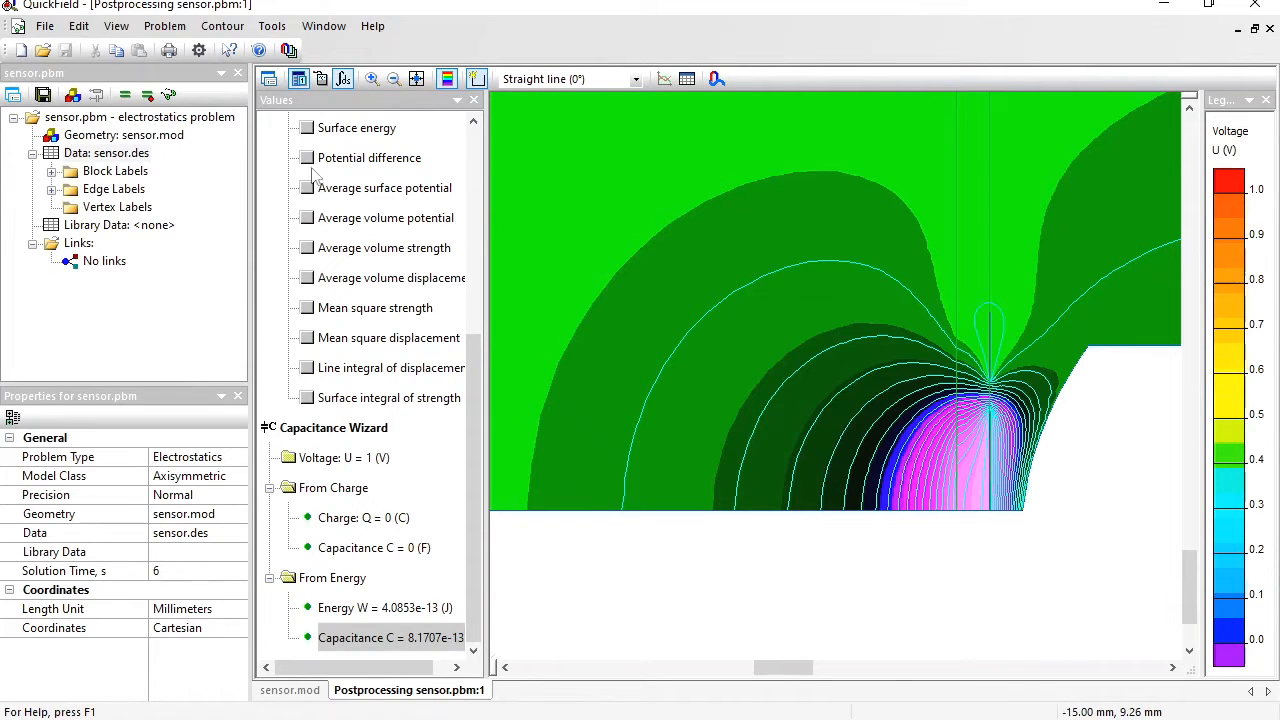
In the sensor.mod geometry, displace the stylus block slightly along the axis toward the dielectric plate and rebuild the mesh
double_click(170, 137)
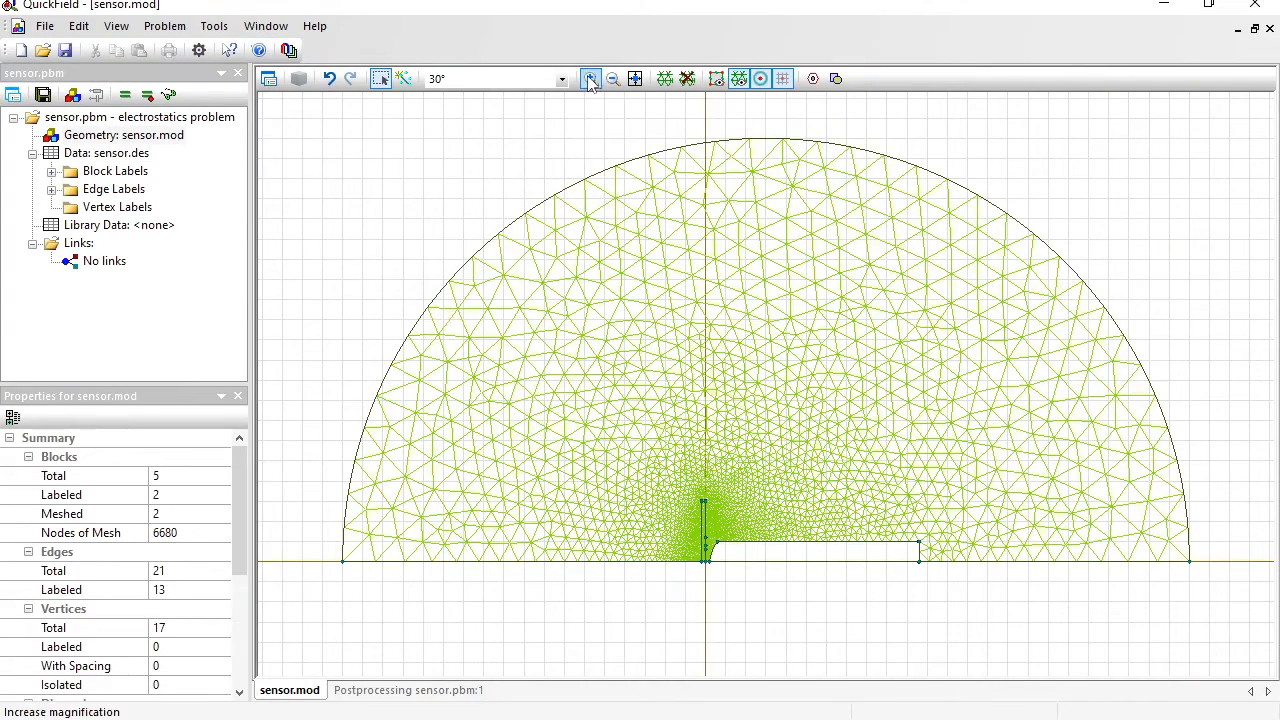
click(590, 78)
drag(671, 527, 801, 579)
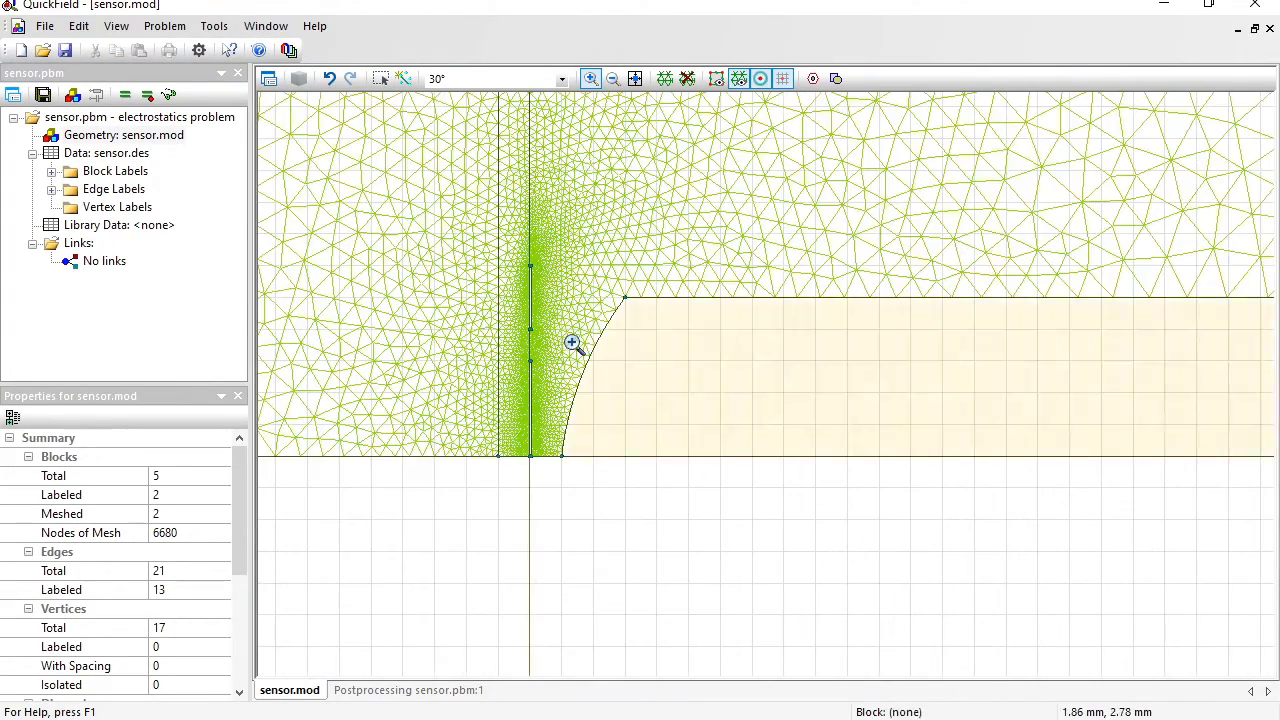
click(380, 78)
click(677, 376)
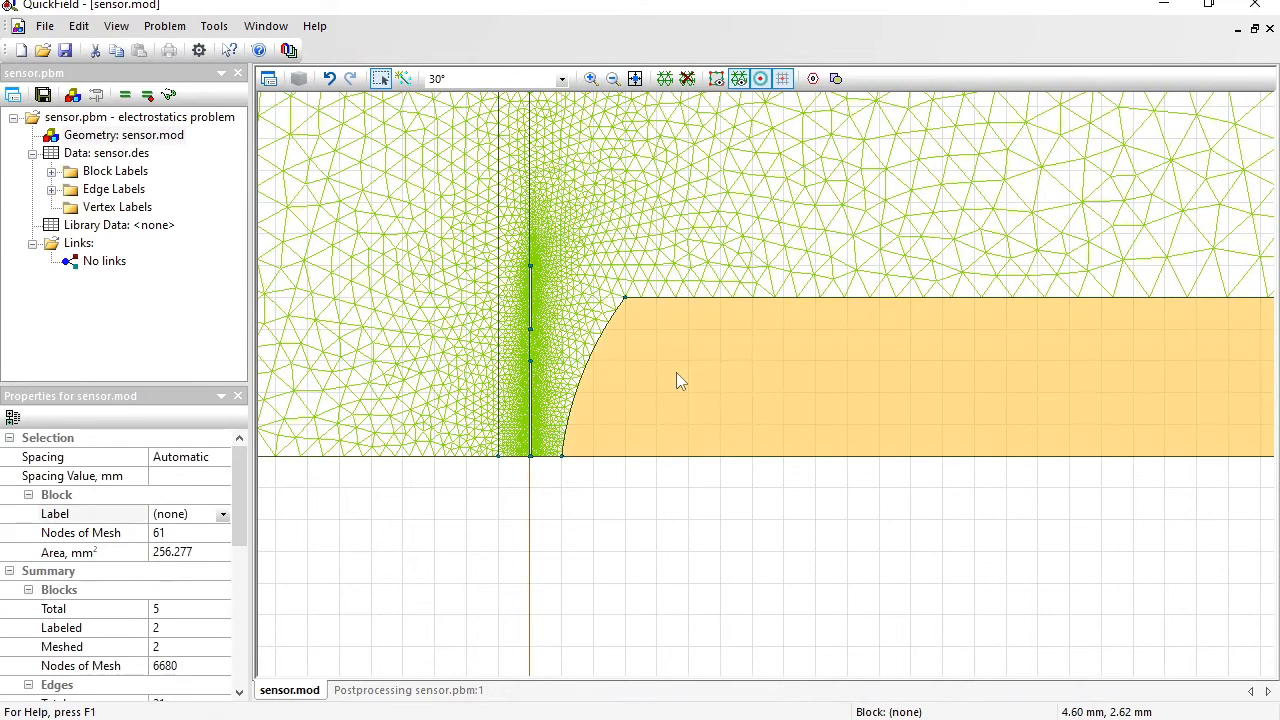
right_click(759, 377)
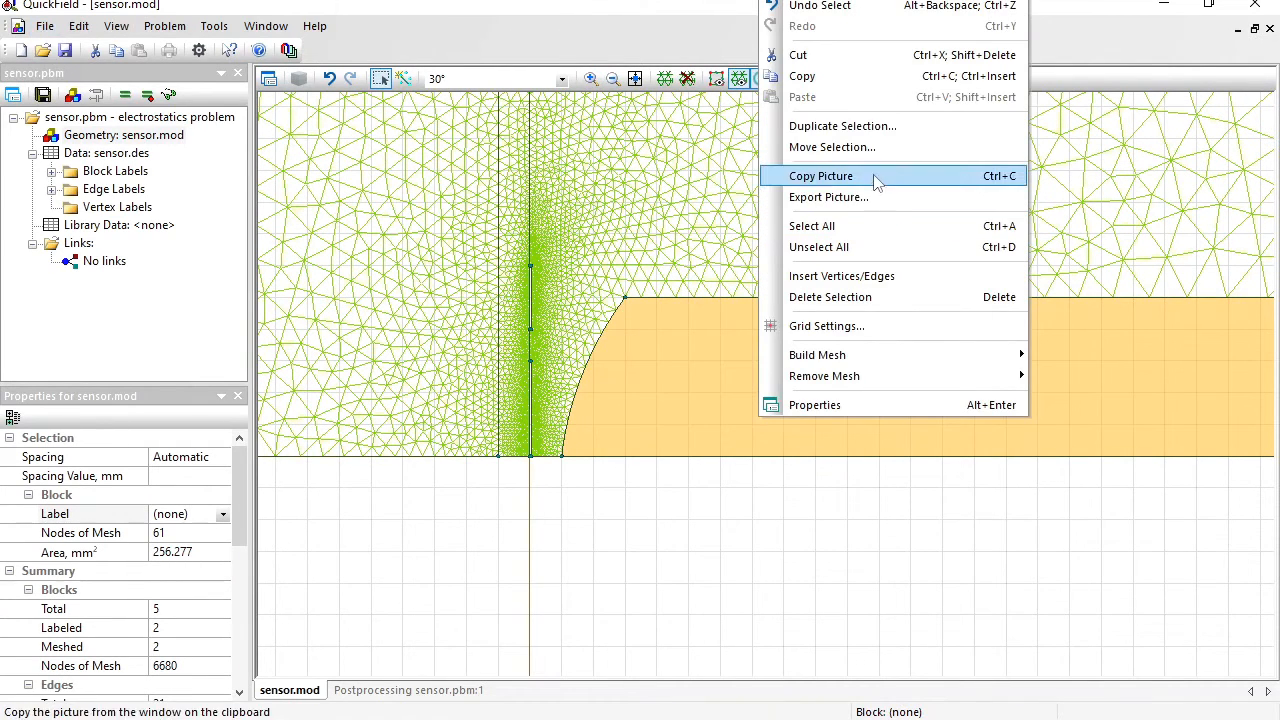
click(864, 148)
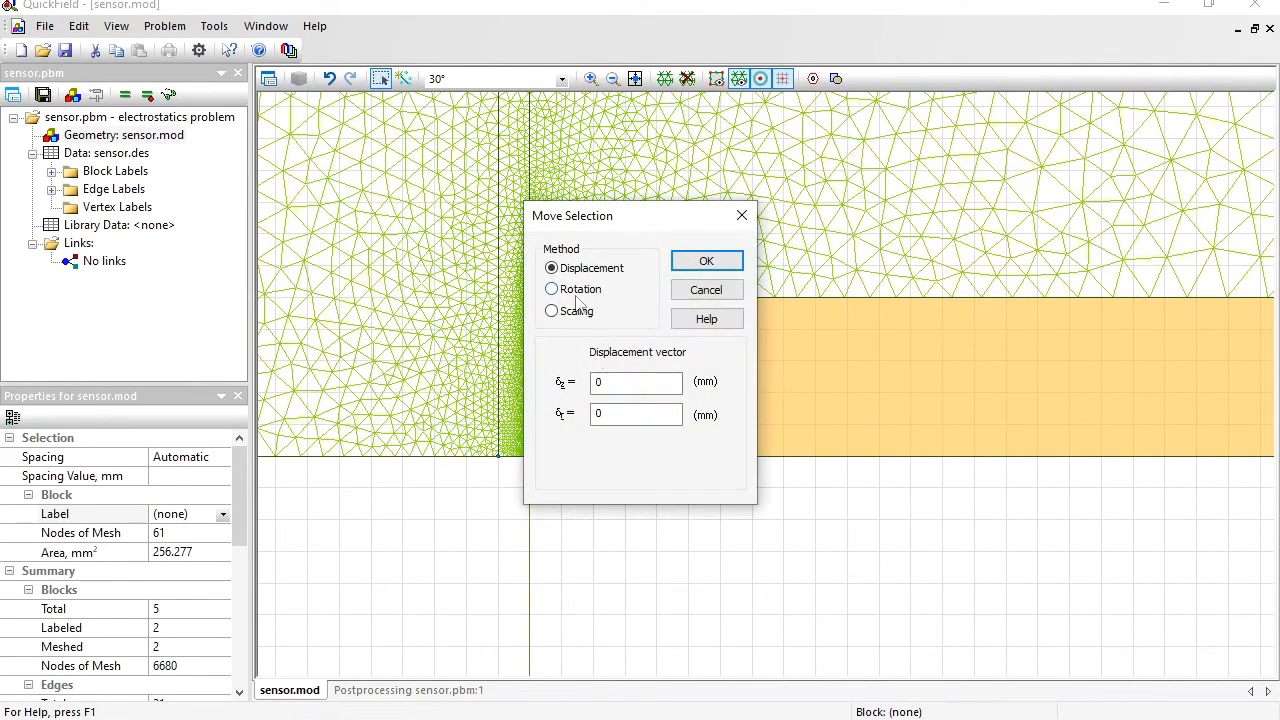
drag(609, 385, 582, 387)
click(705, 262)
click(607, 500)
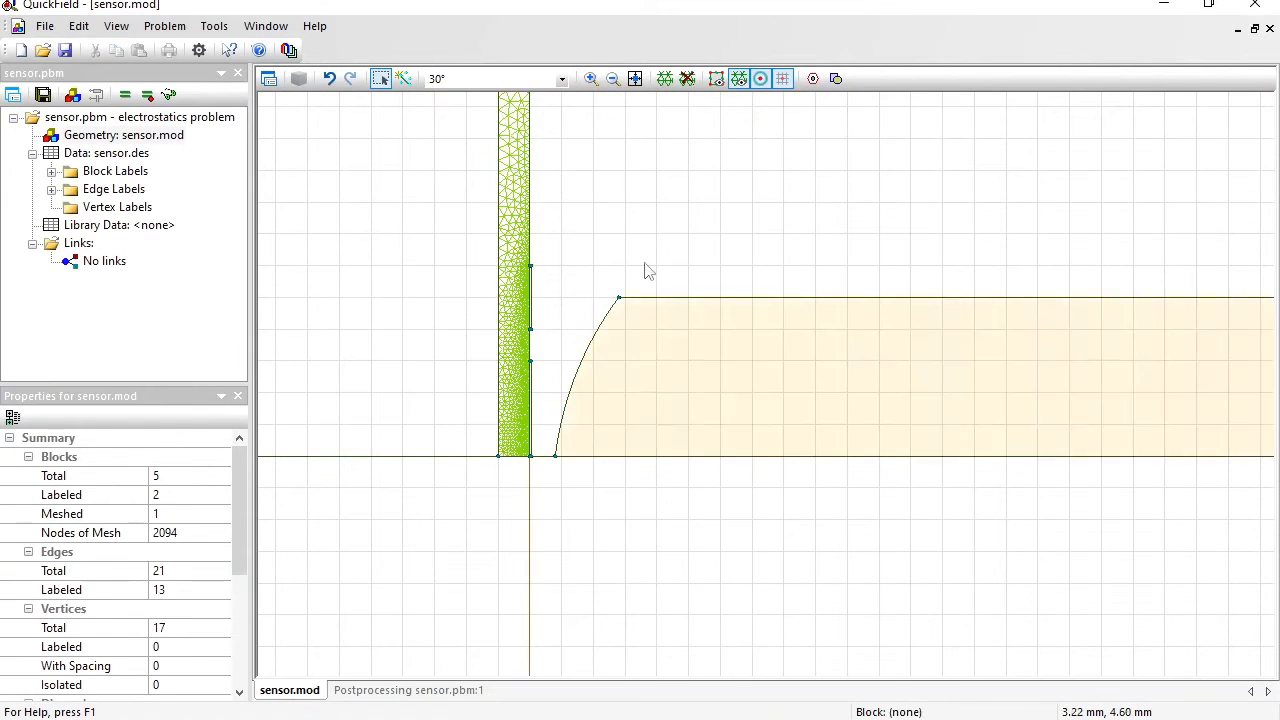
click(664, 78)
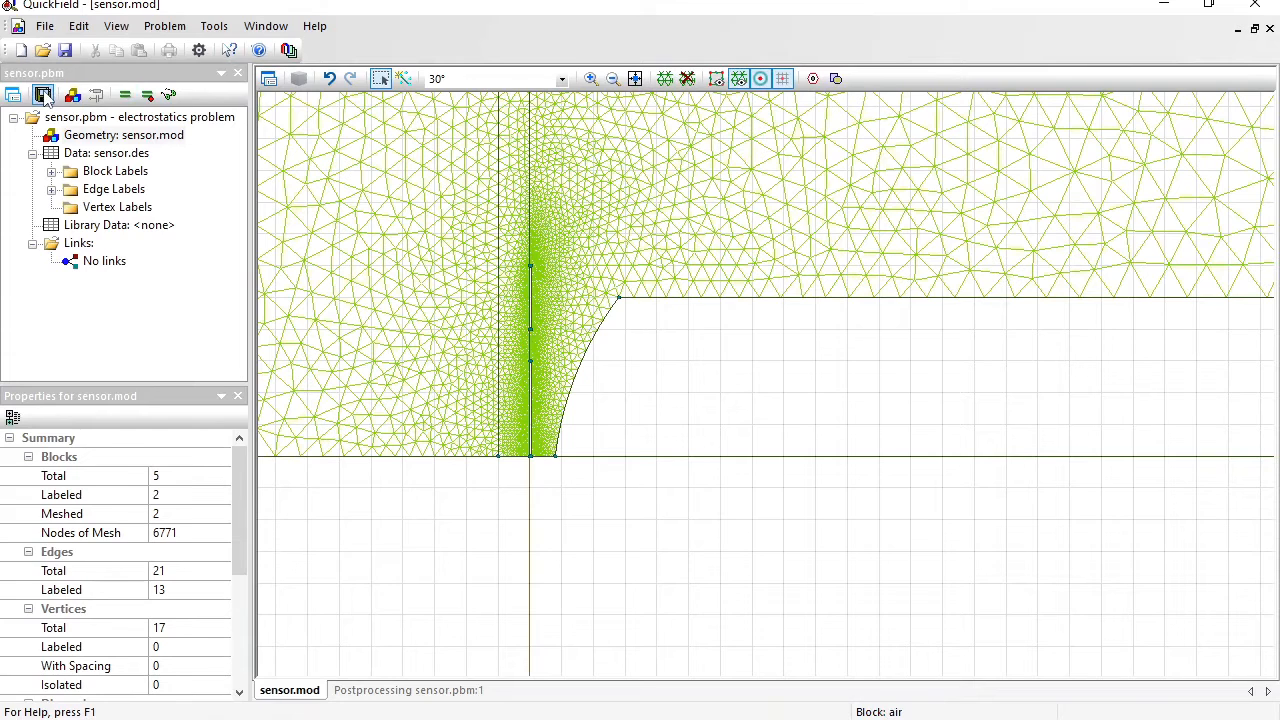
Solve the sensor problem with the displaced stylus and open the field results with the integral calculator
click(125, 95)
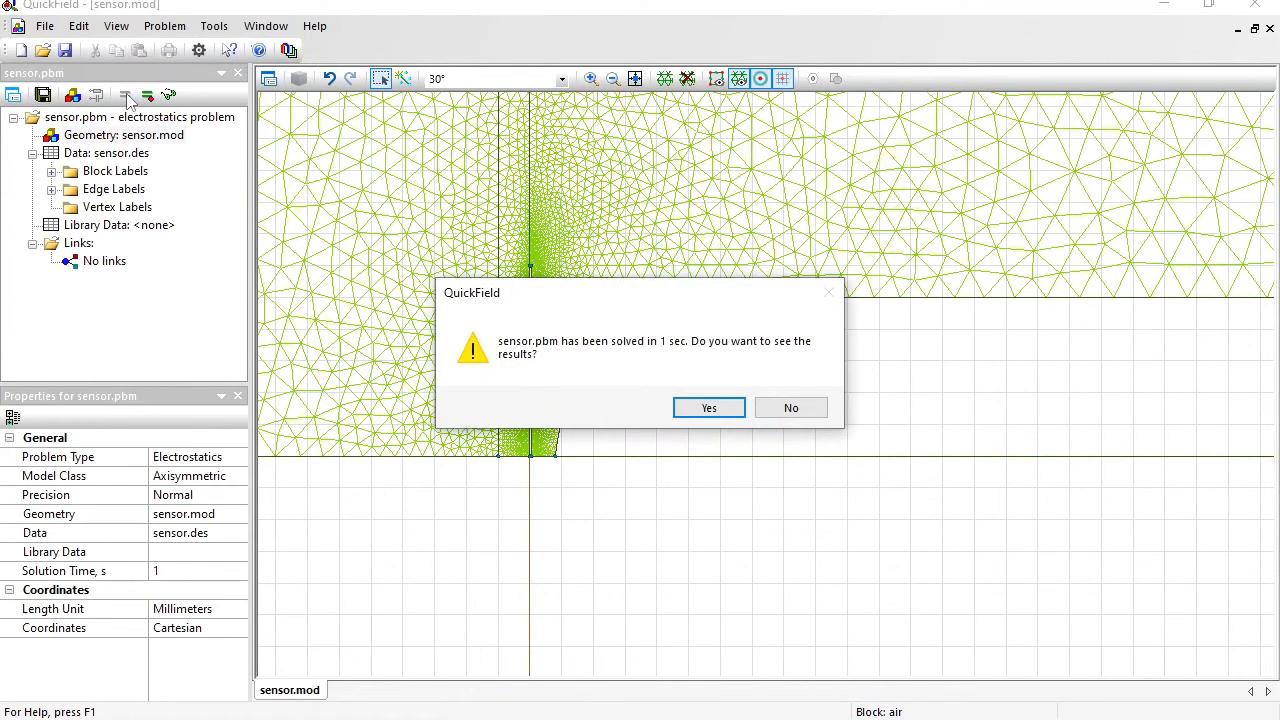
key(Return)
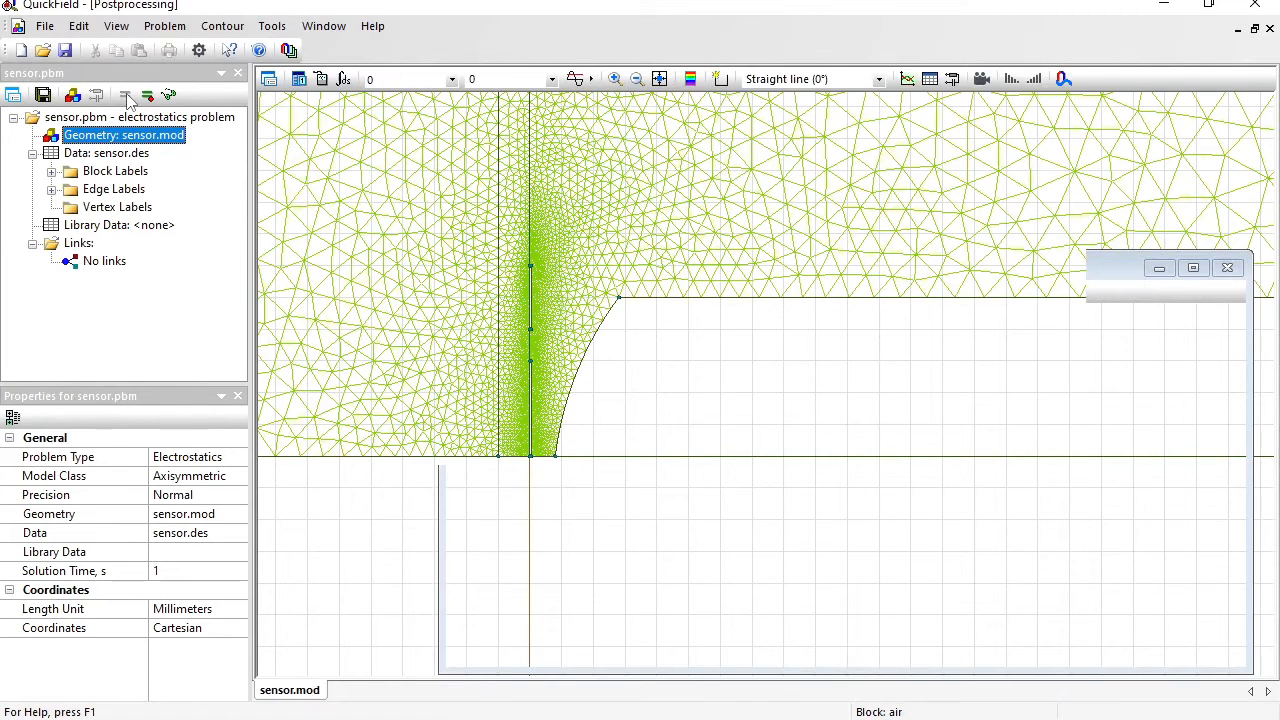
click(343, 80)
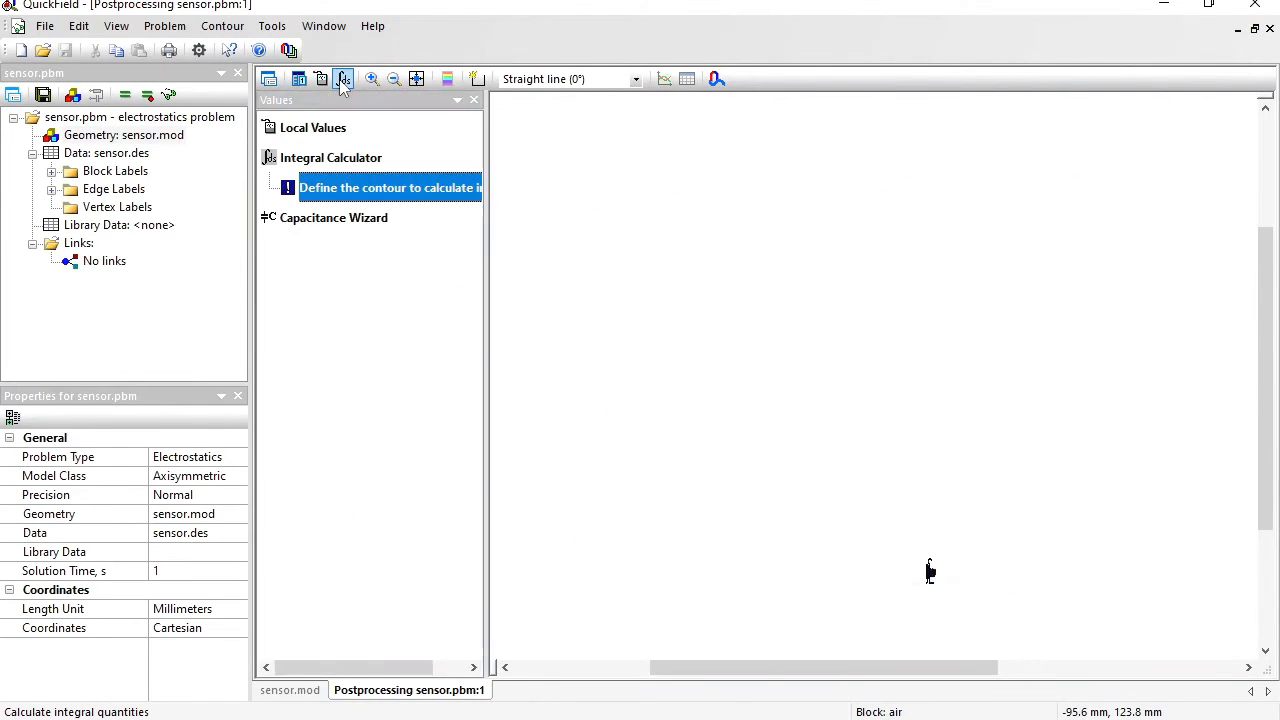
Use the Capacitance Wizard to calculate the Tx surface conductor's capacitance from the stored electric energy
double_click(320, 217)
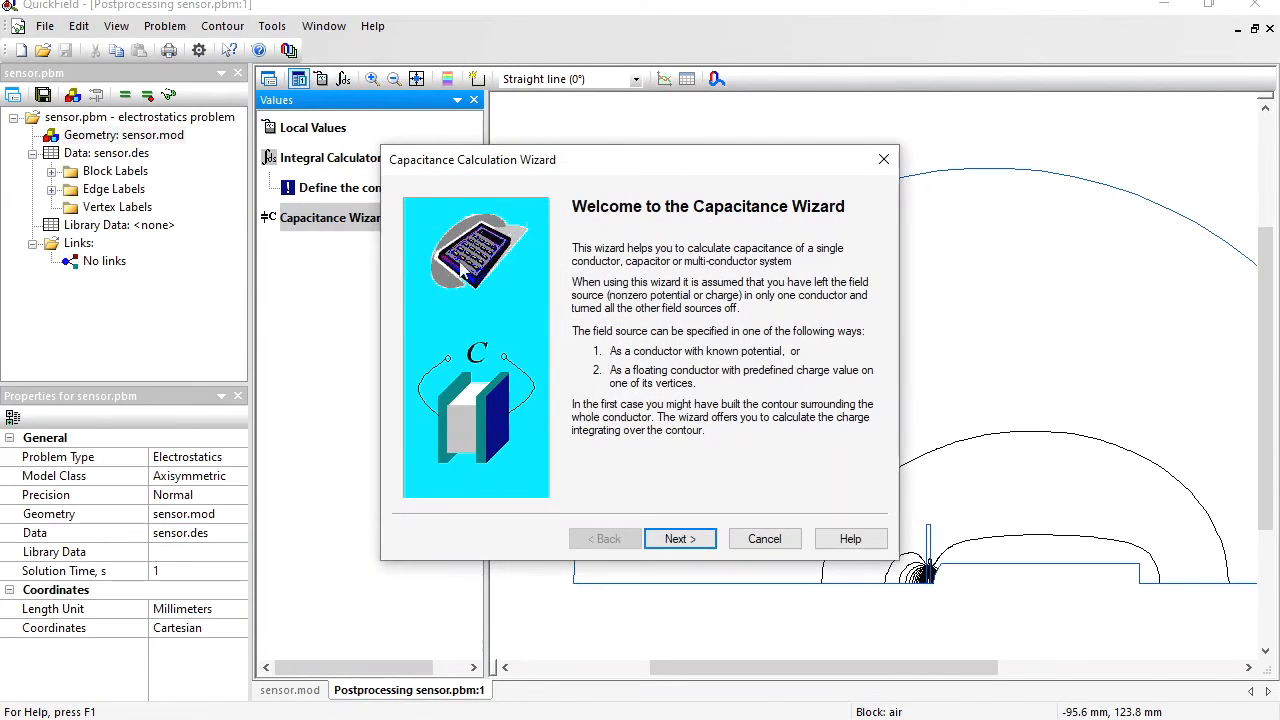
click(670, 539)
click(720, 341)
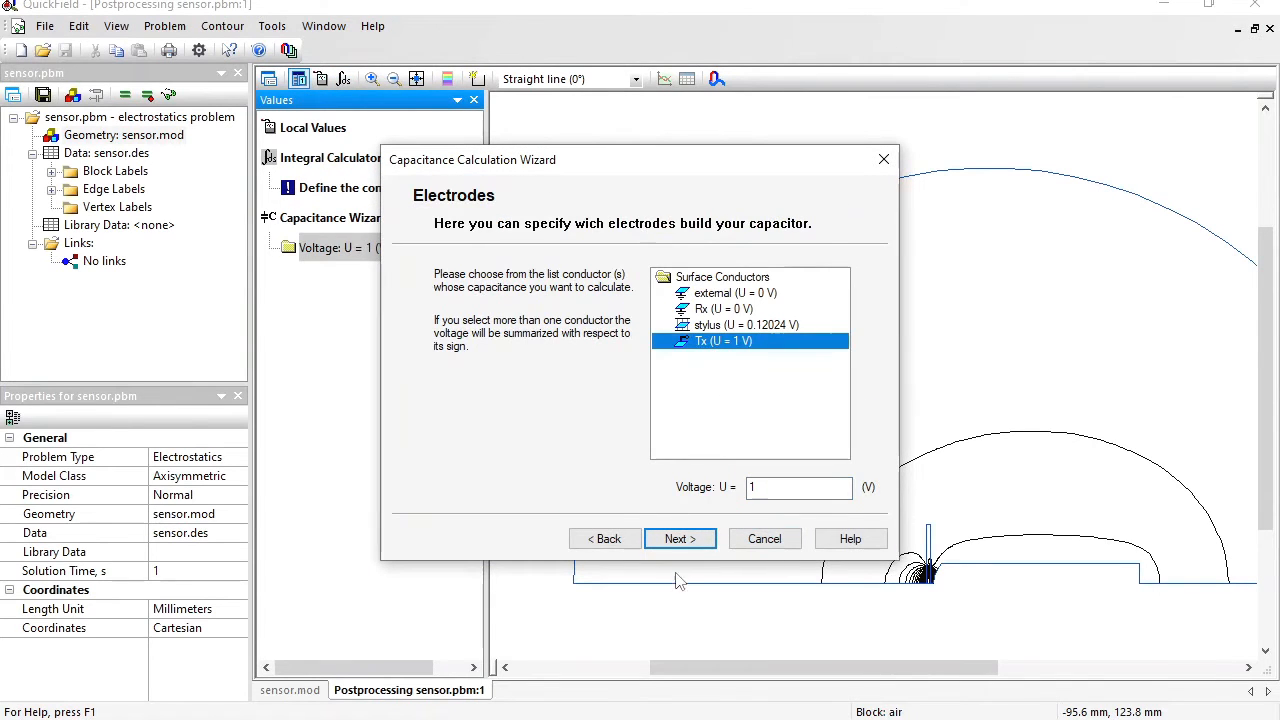
click(685, 539)
click(530, 467)
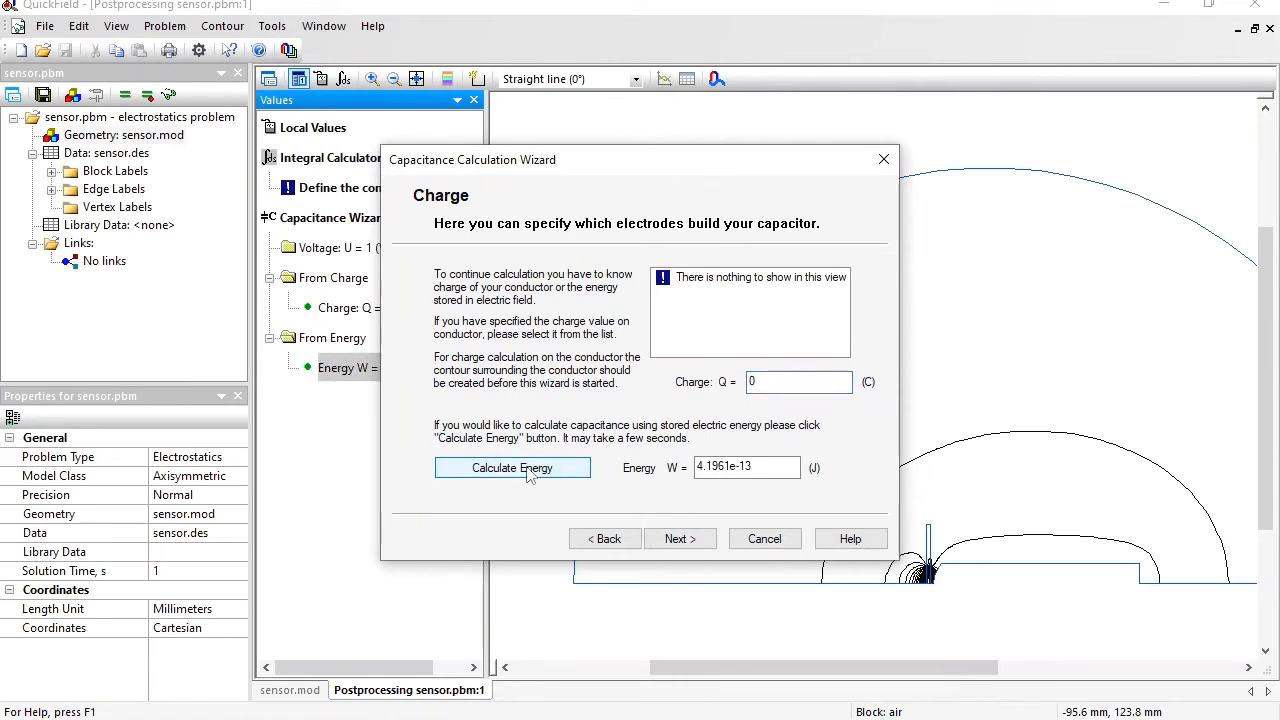
click(678, 540)
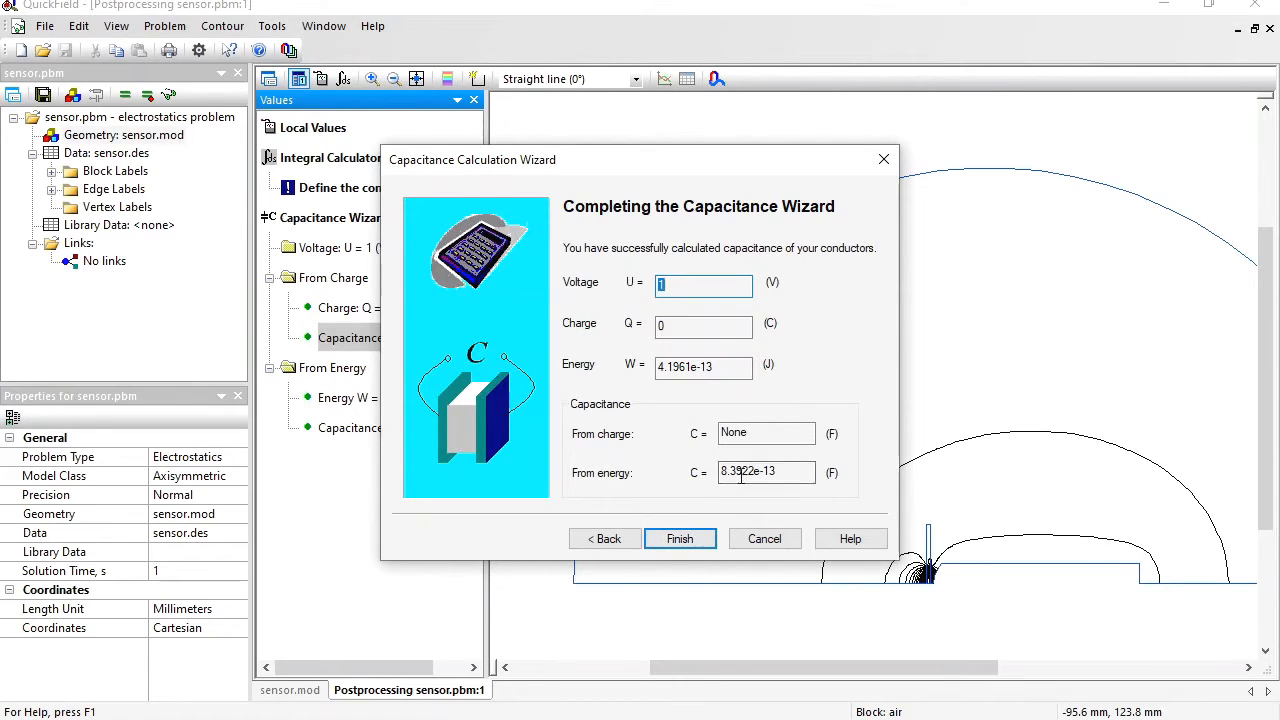
Compare the new energy-based capacitance with the previous stylus position's result in Calculator, then close the wizard
drag(806, 472, 703, 475)
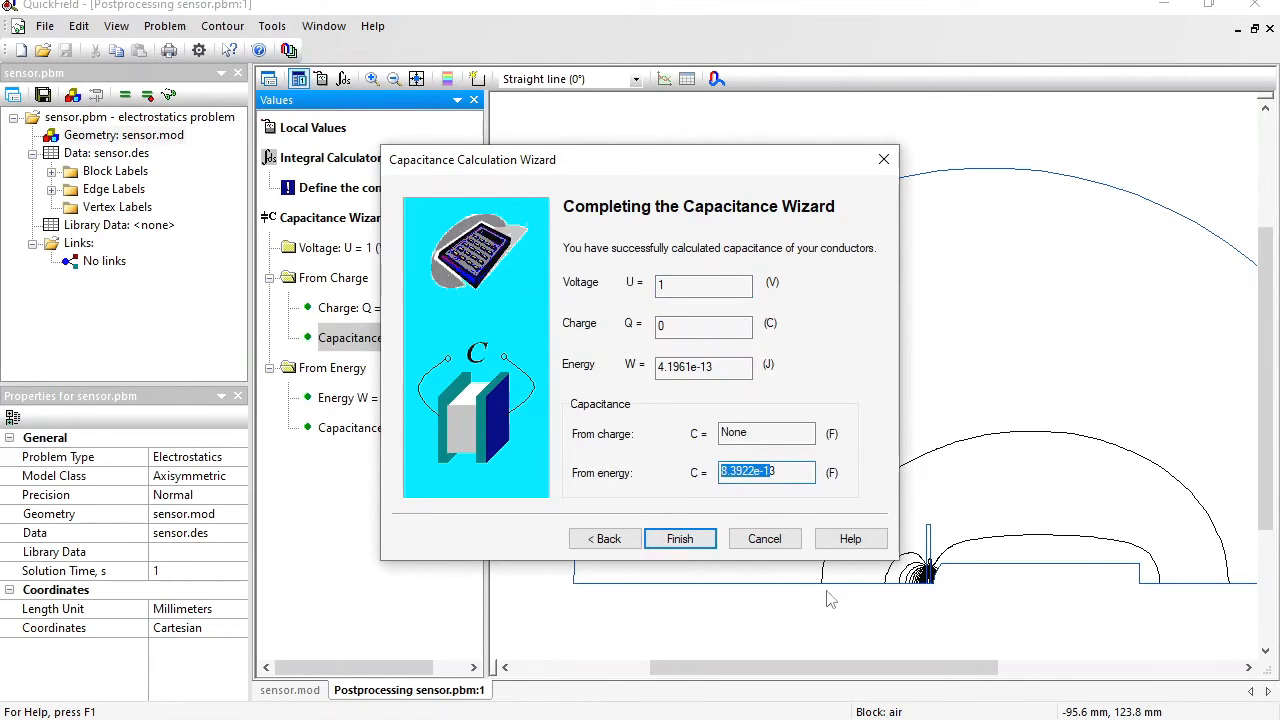
key(alt+Tab)
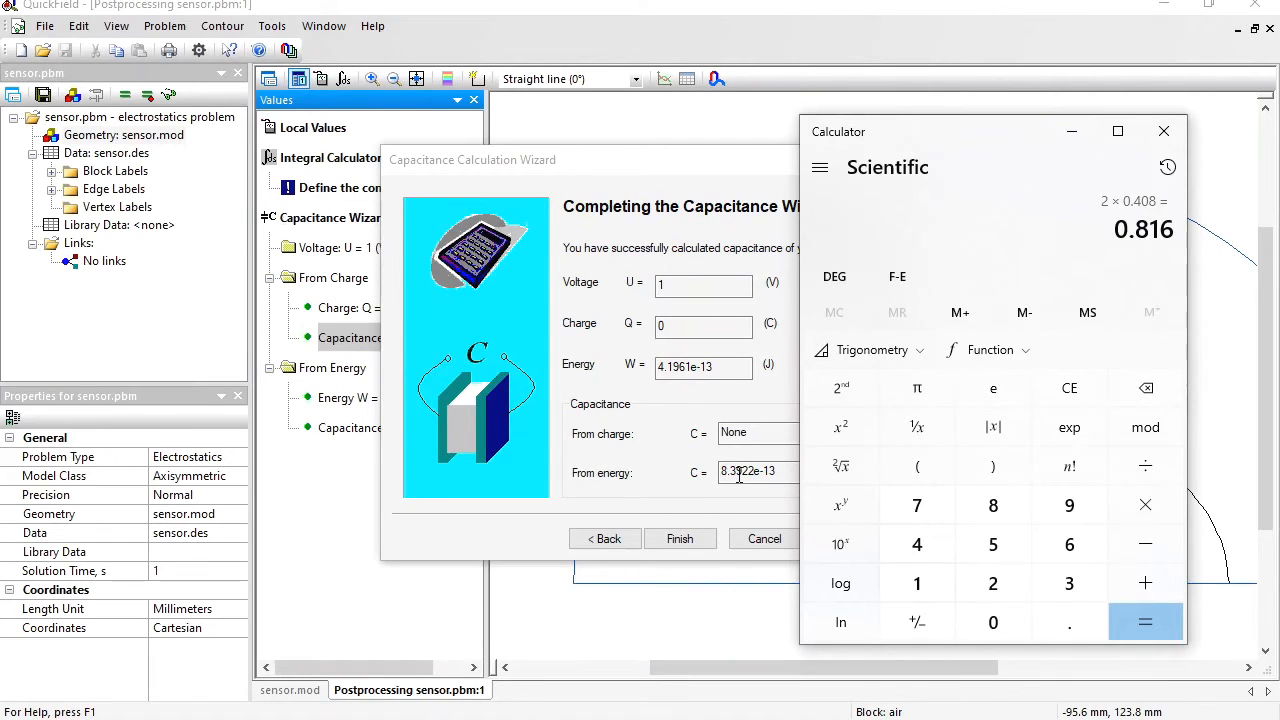
click(787, 478)
click(762, 541)
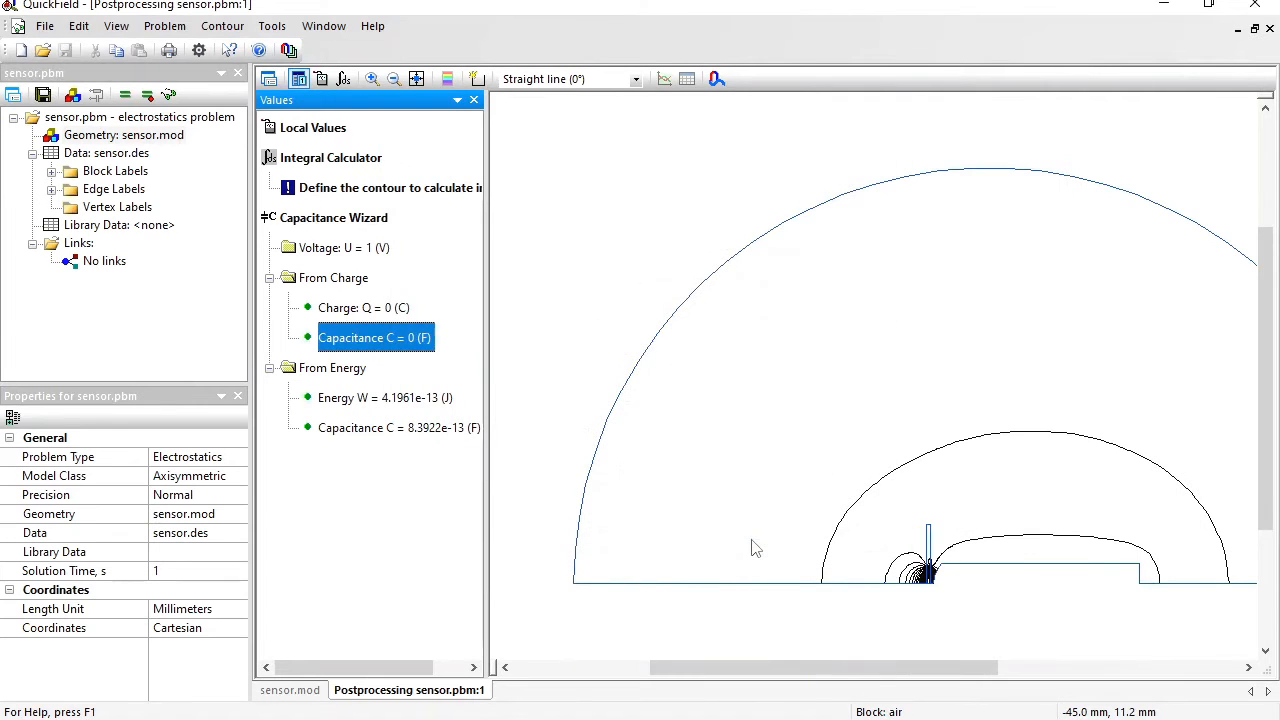
Add a contour along the axis across the gap between the Tx electrode and stylus tip, and calculate its length
click(372, 79)
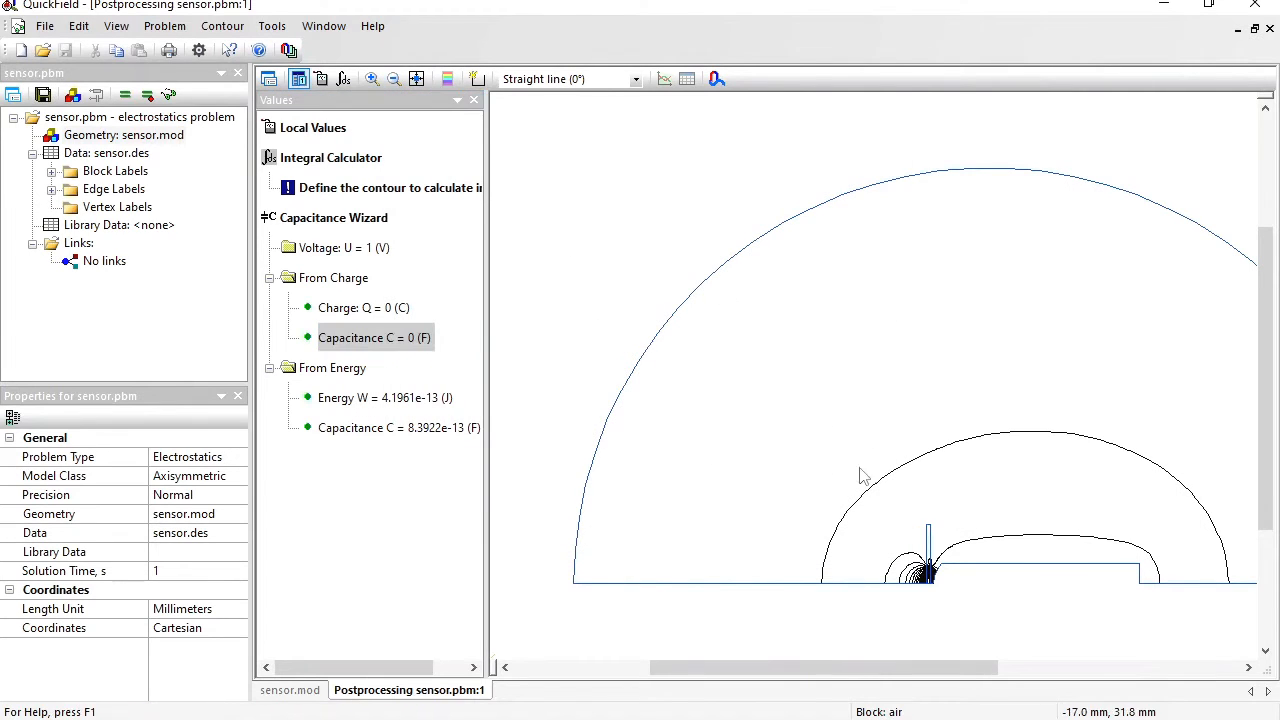
click(372, 79)
drag(917, 557, 954, 600)
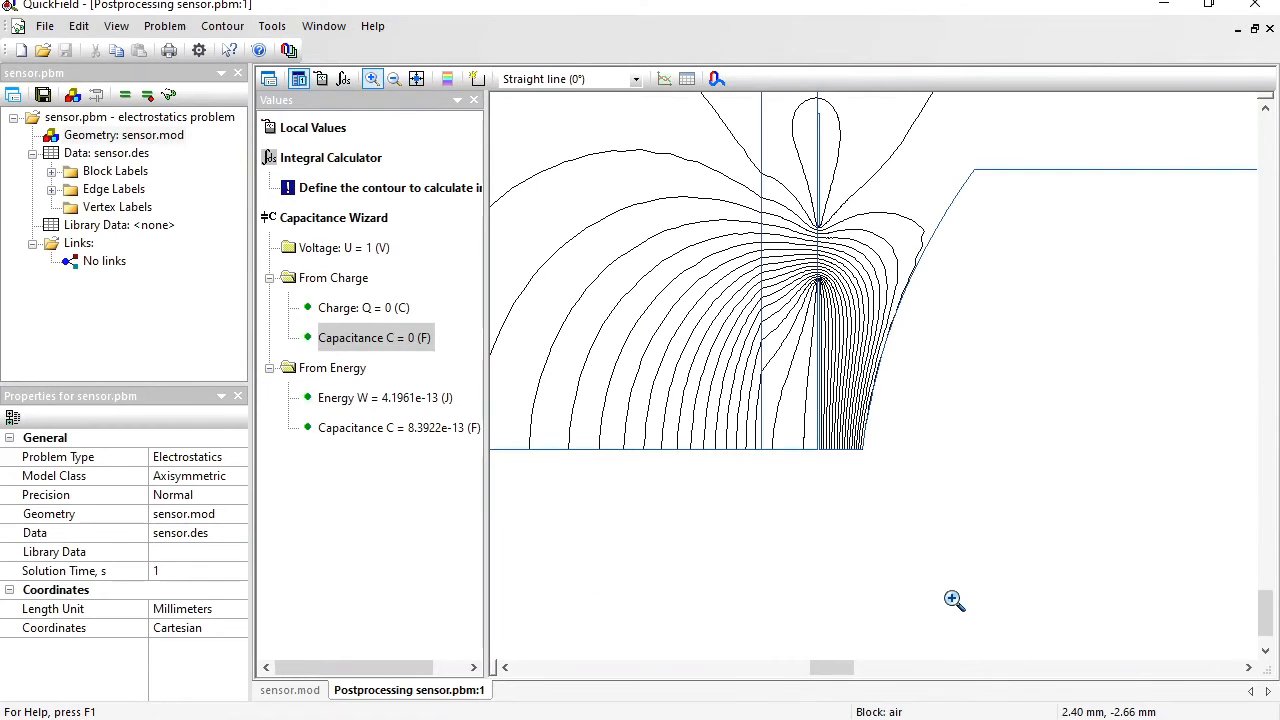
click(476, 79)
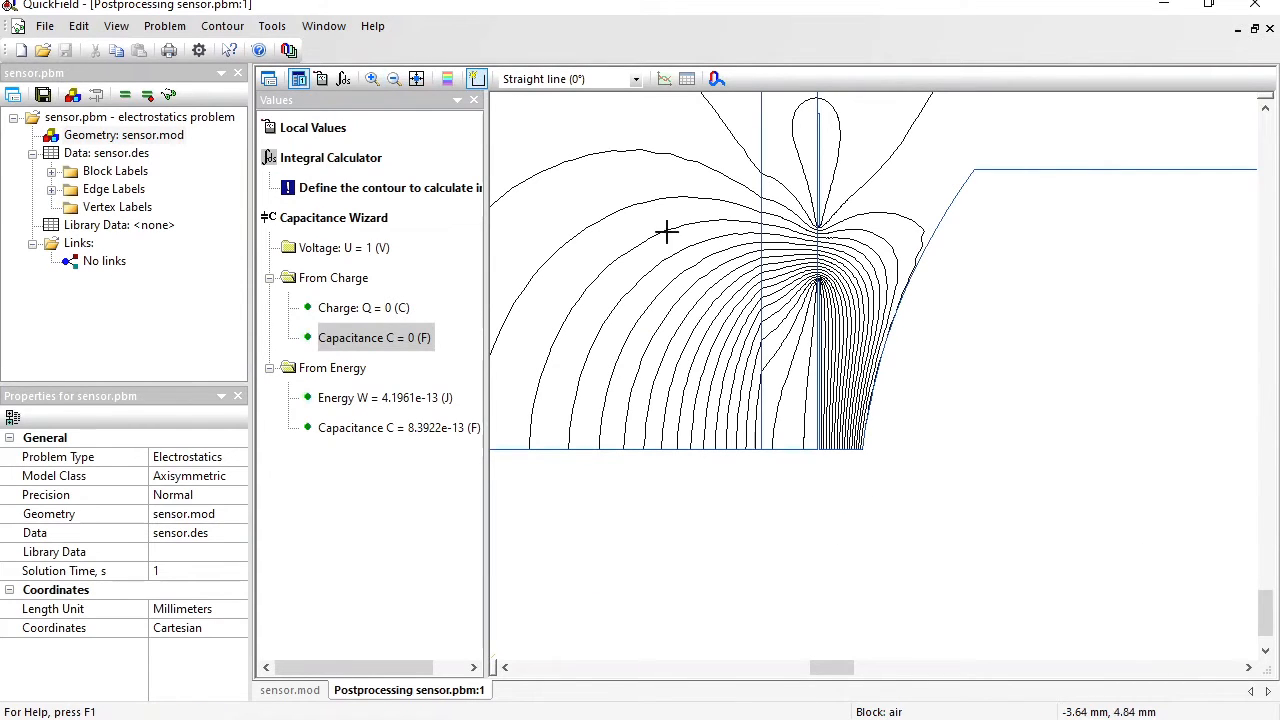
click(843, 451)
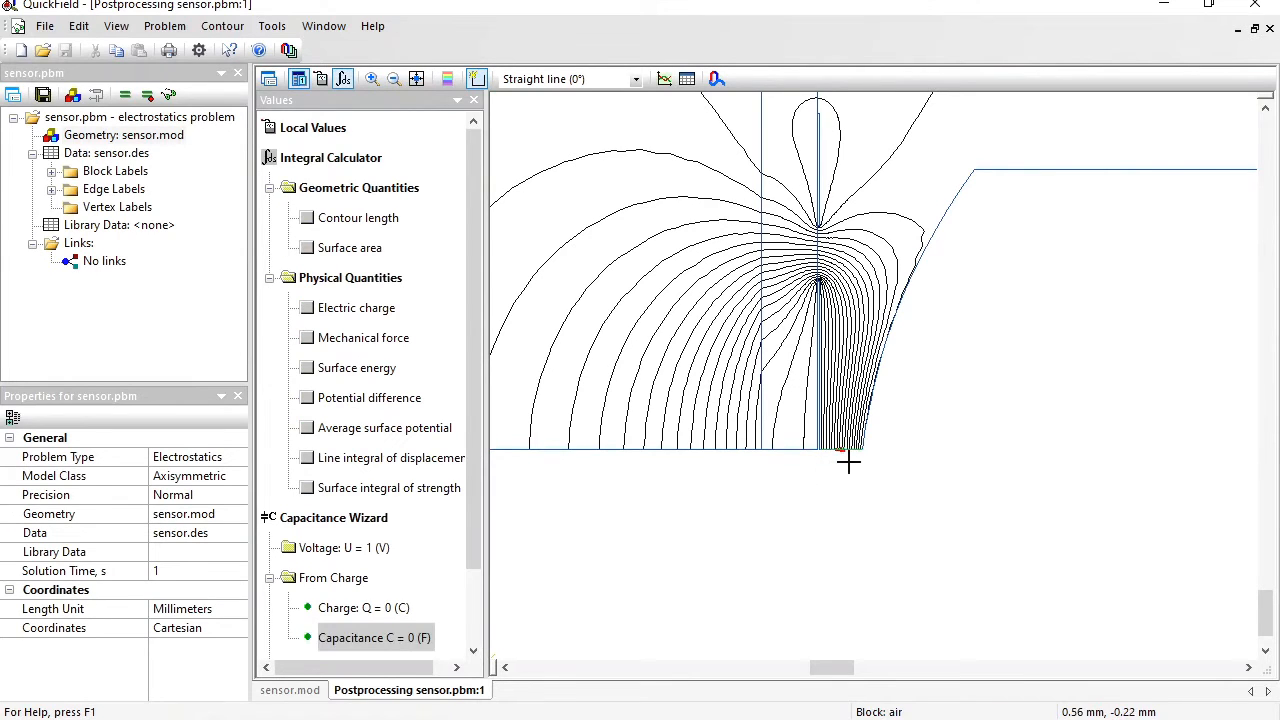
click(308, 218)
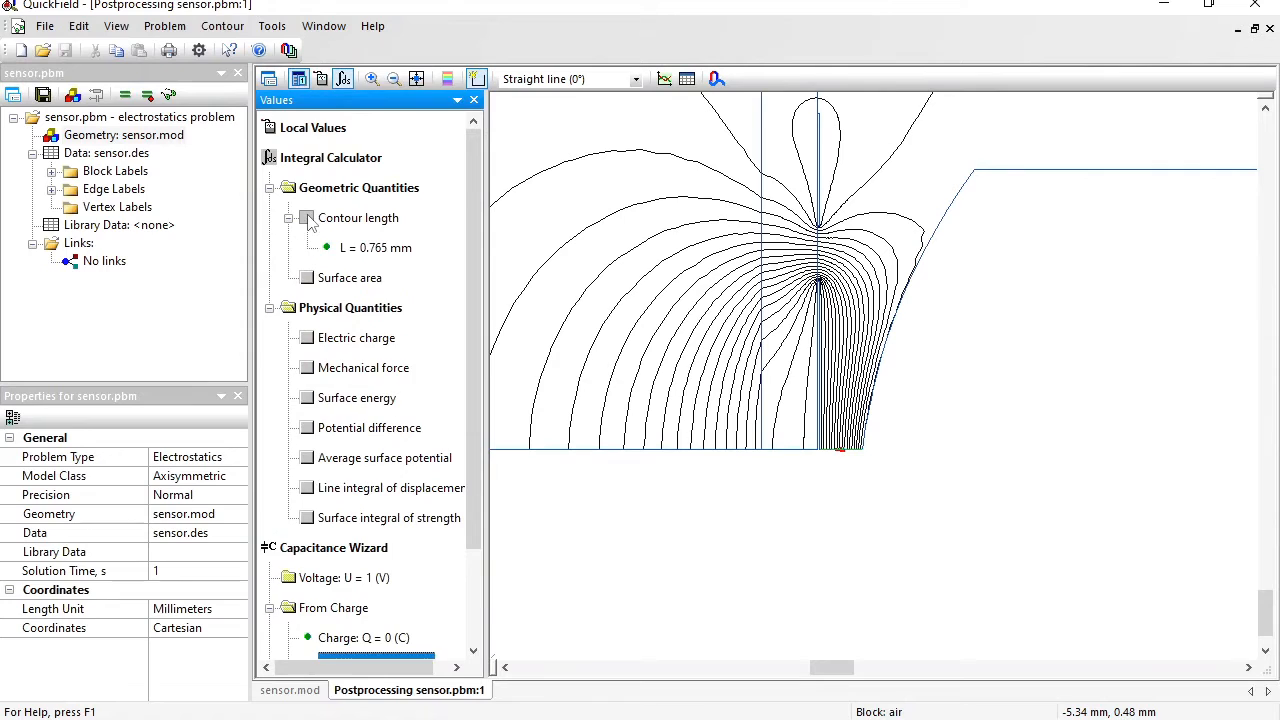
click(384, 252)
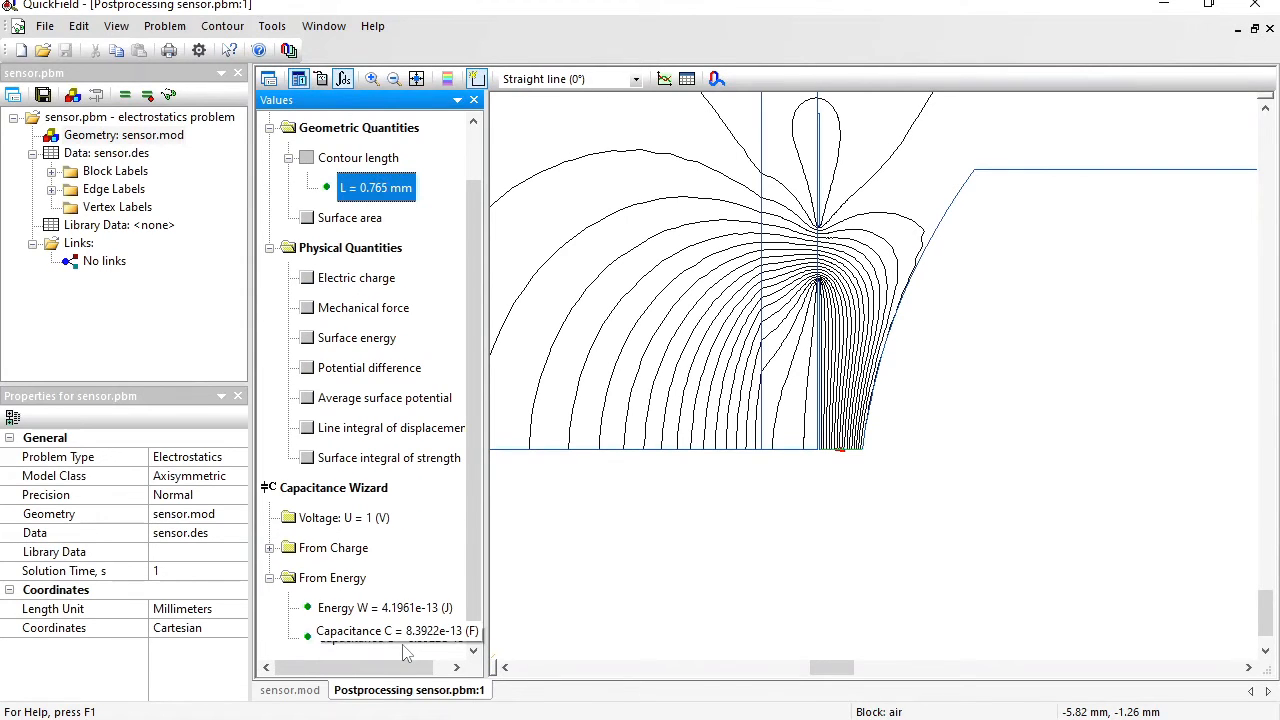
Copy the contour length L = 0.765 mm from the results into row 4 of the spreadsheet
click(372, 191)
key(alt+Tab)
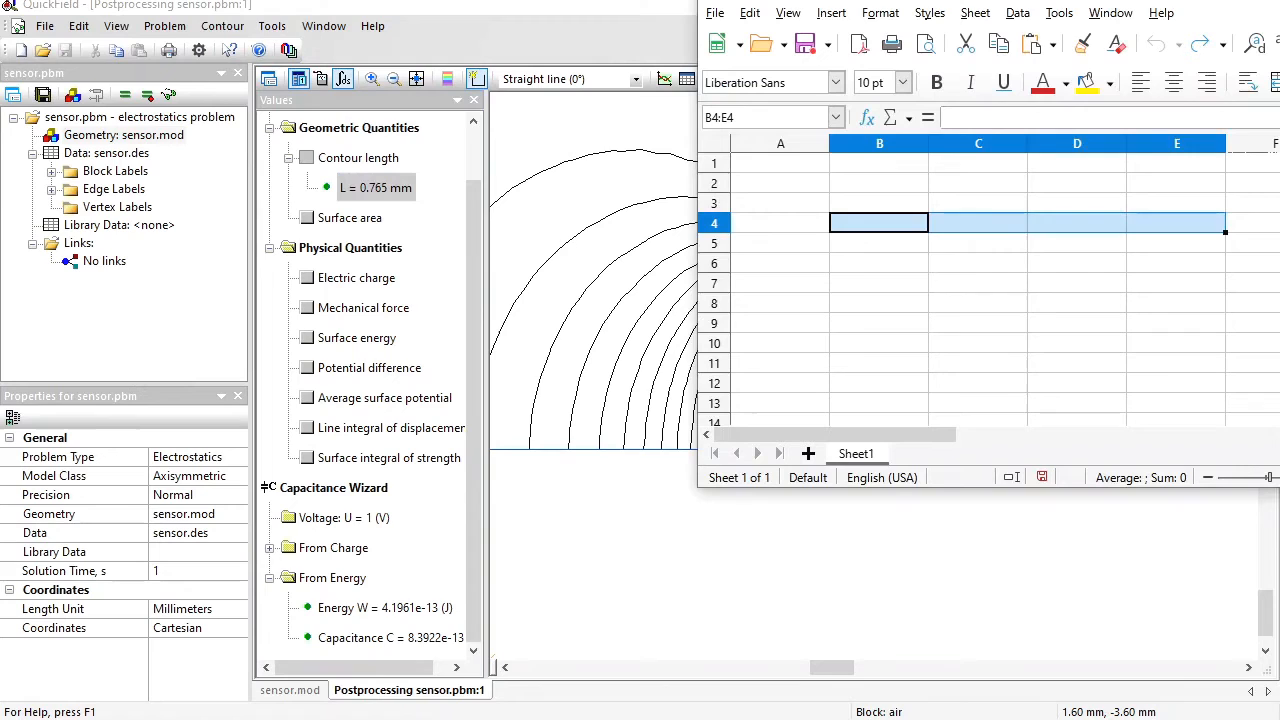
click(857, 249)
click(786, 229)
text(L = 0.765 mm)
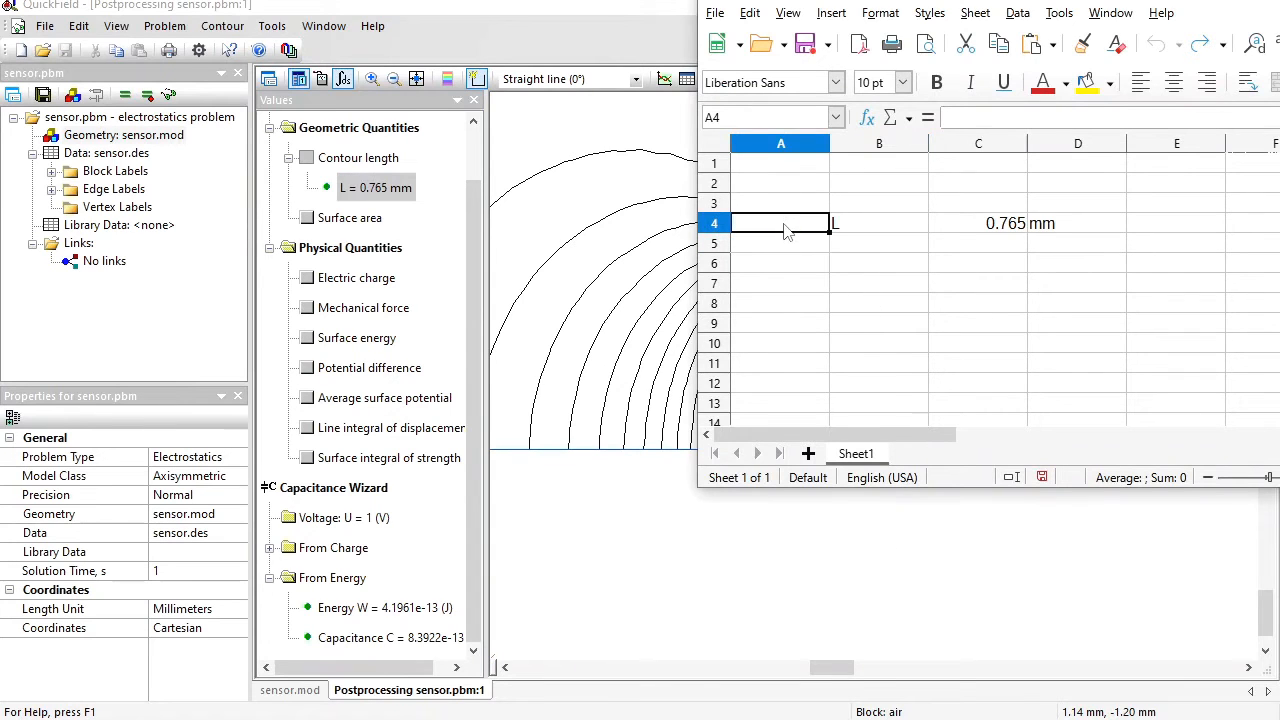
Copy the energy-based capacitance C of 8.39E-13 F into spreadsheet row 5, then return to QuickField
click(408, 650)
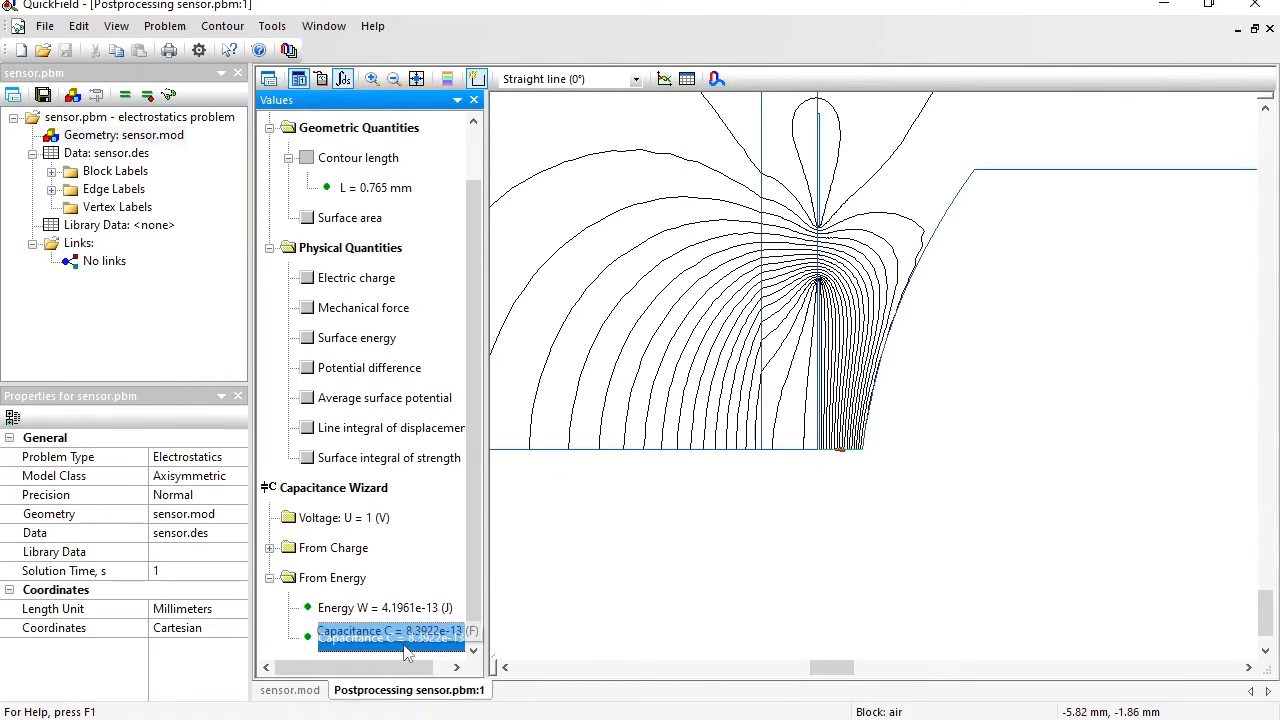
key(alt+Tab)
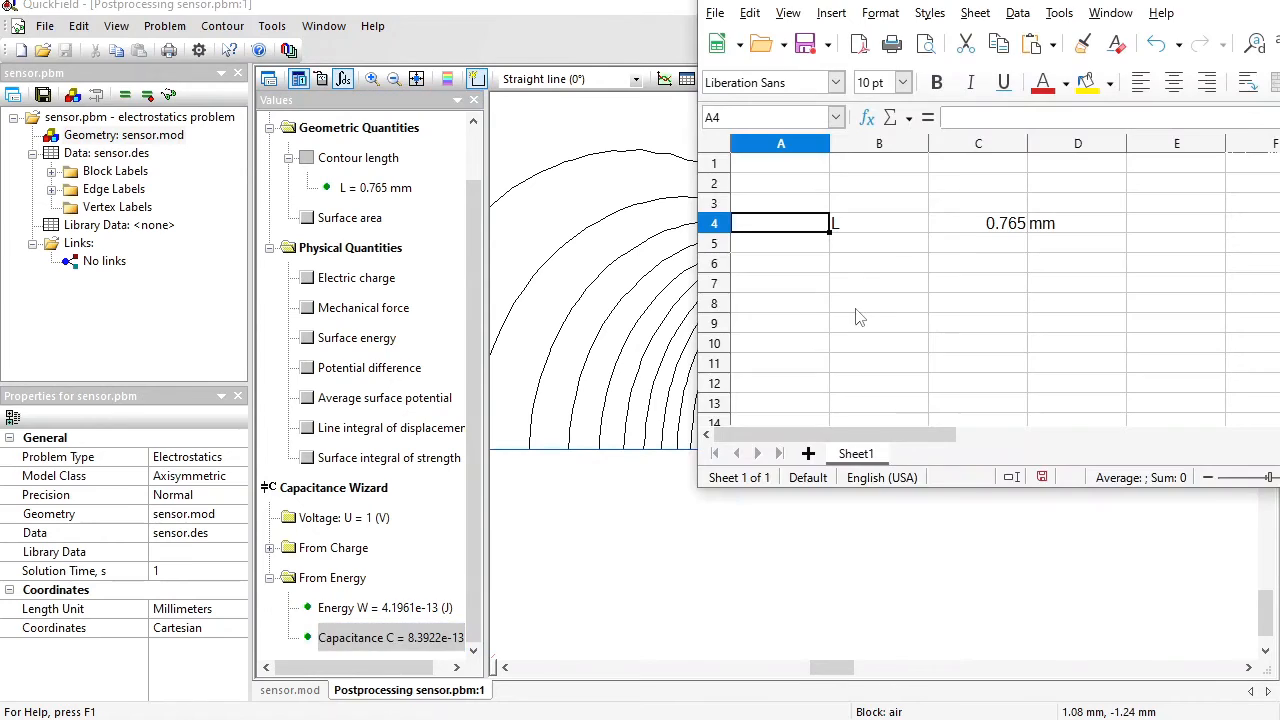
click(776, 250)
text(Capacitance	C	8.39E-13	(F))
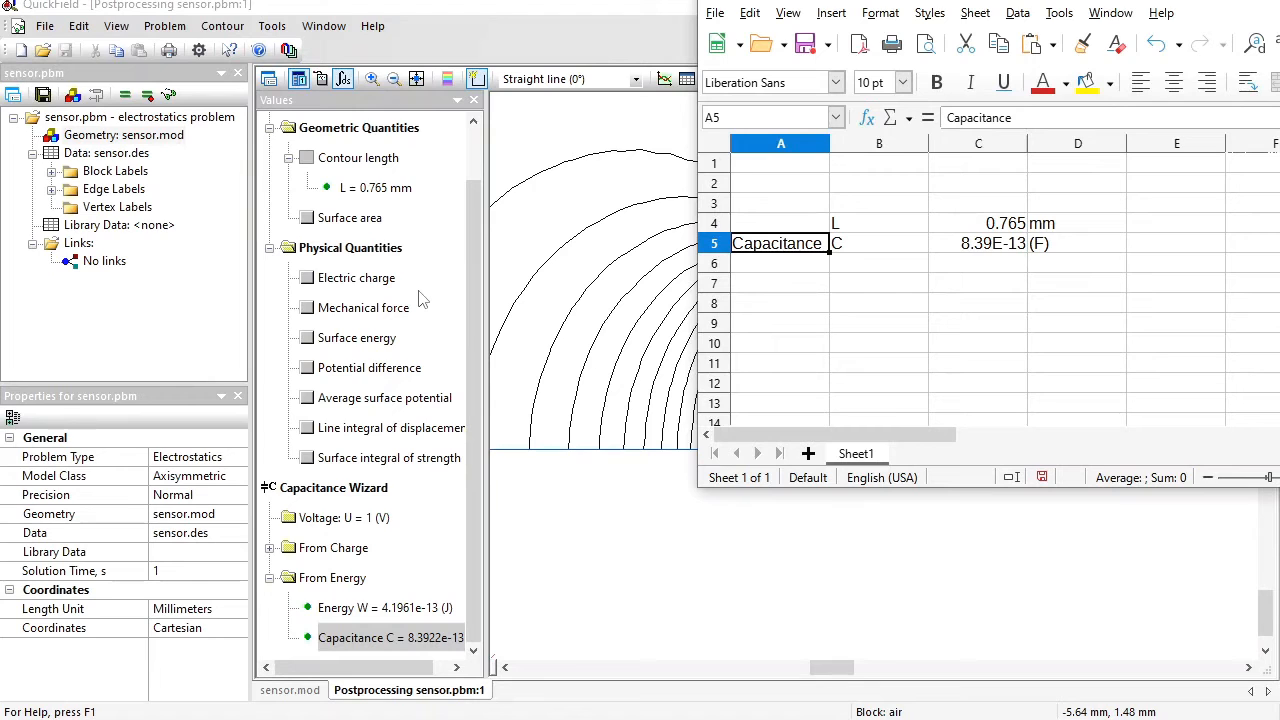
click(525, 13)
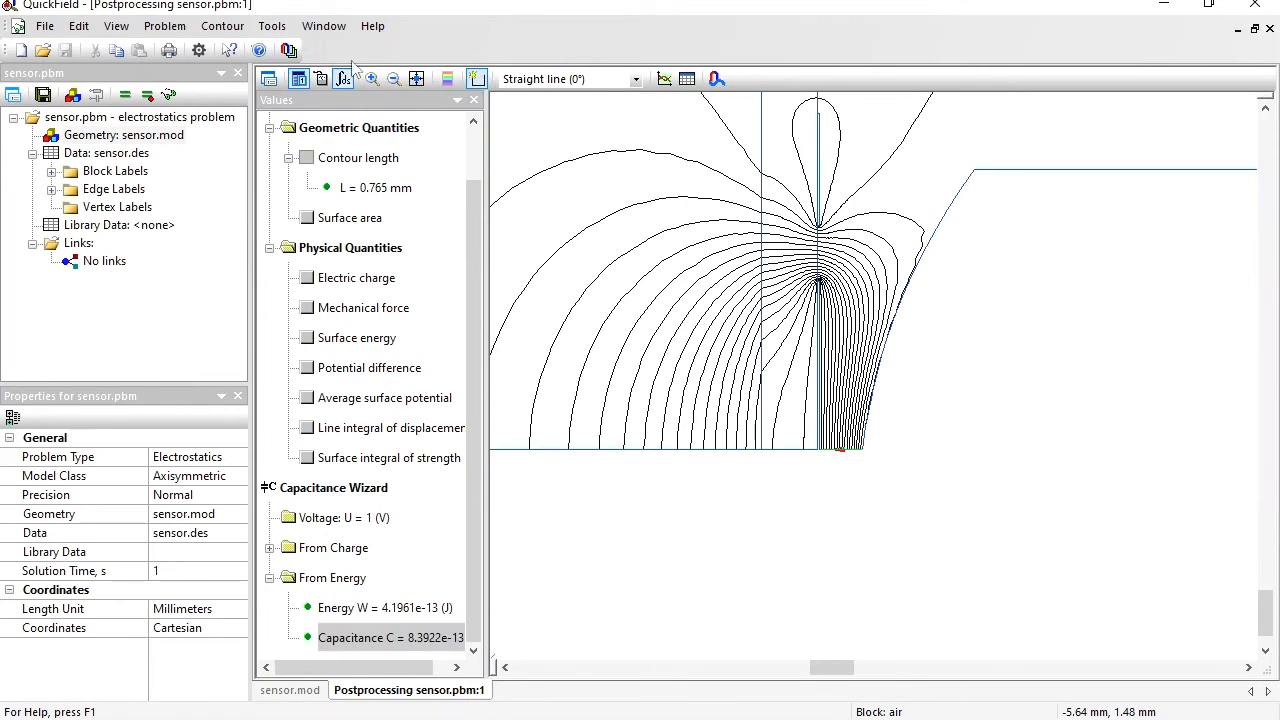
Start LabelMover, and in sensor.mod assign the label "distance" to the axis edge between the Tx electrode and stylus tip
click(289, 50)
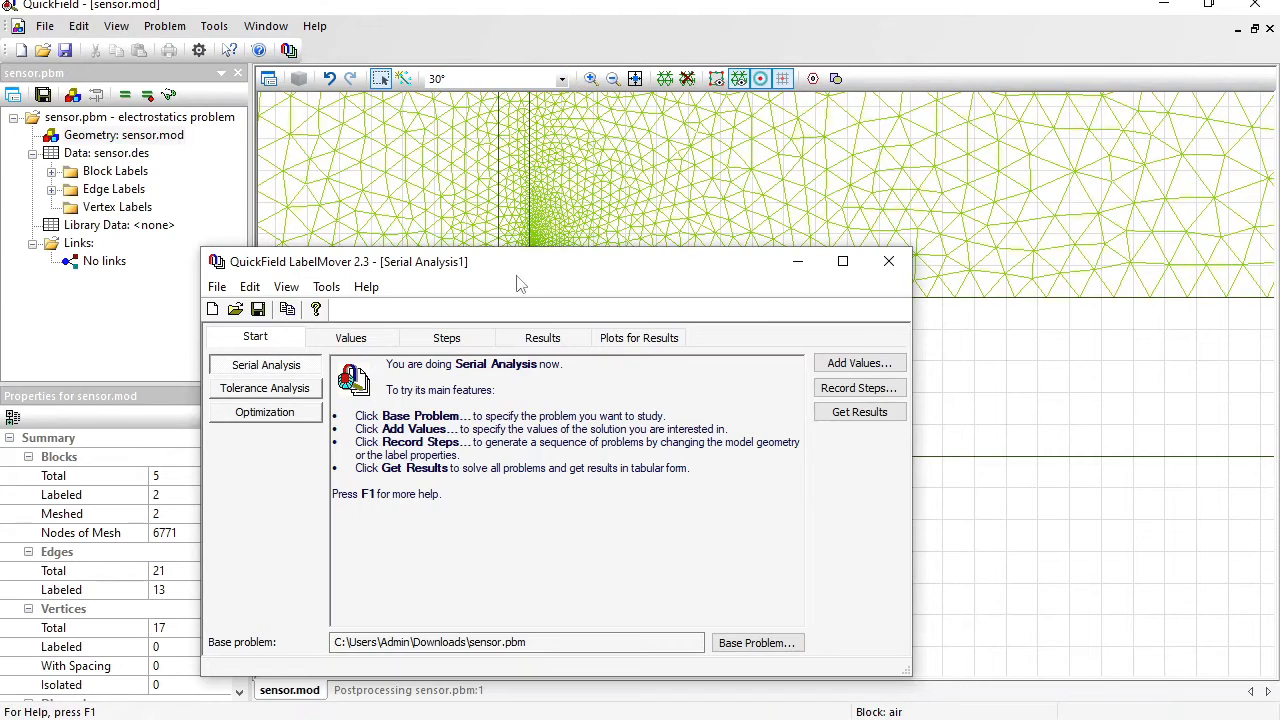
drag(530, 269, 1000, 391)
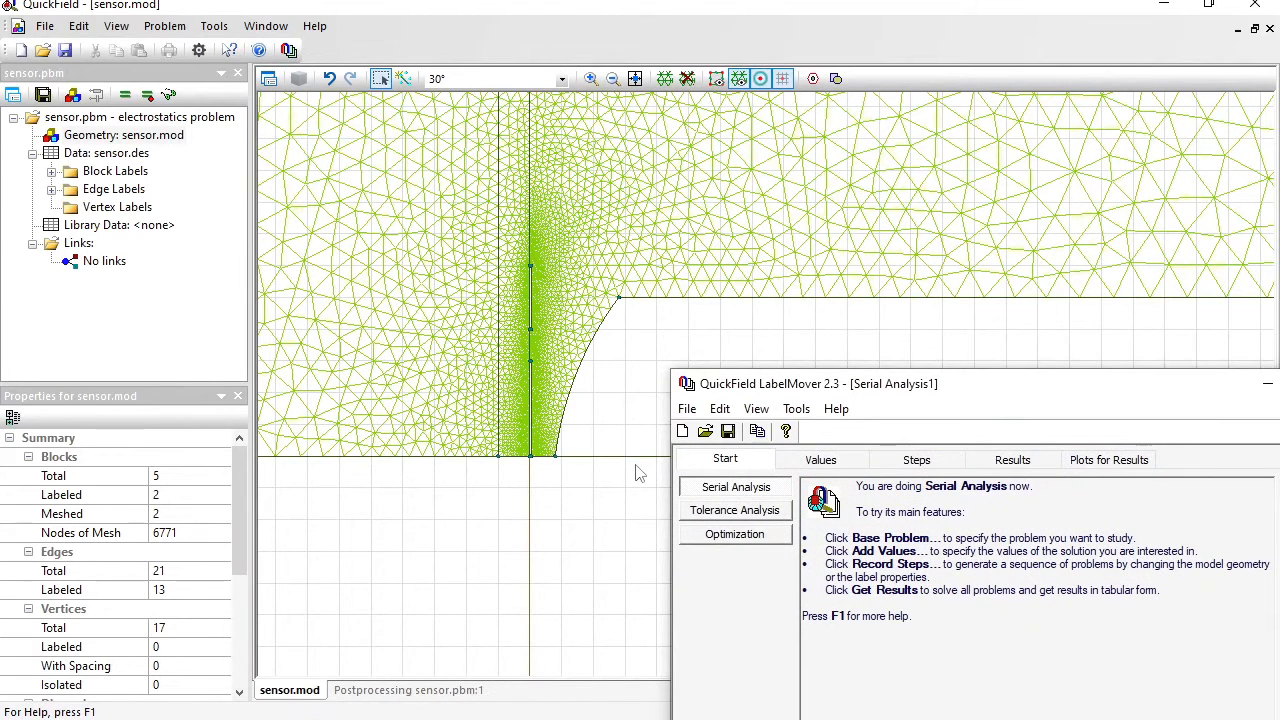
click(545, 465)
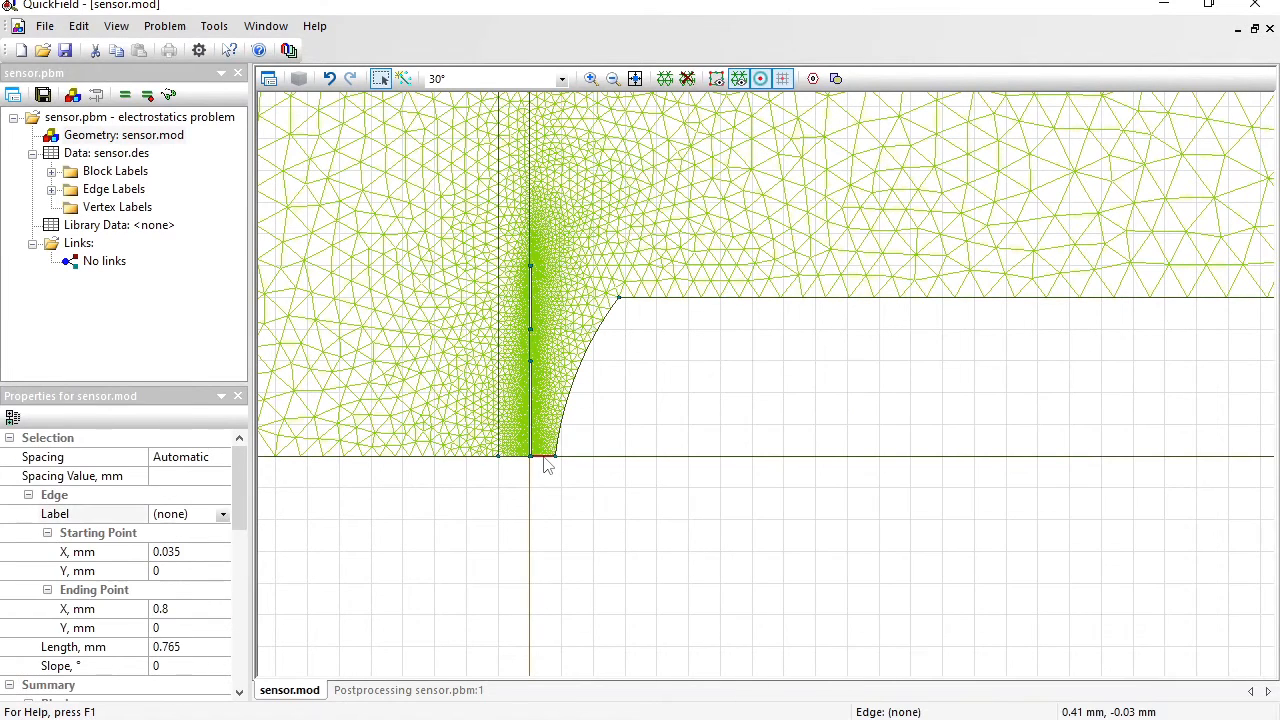
click(195, 515)
text(dista)
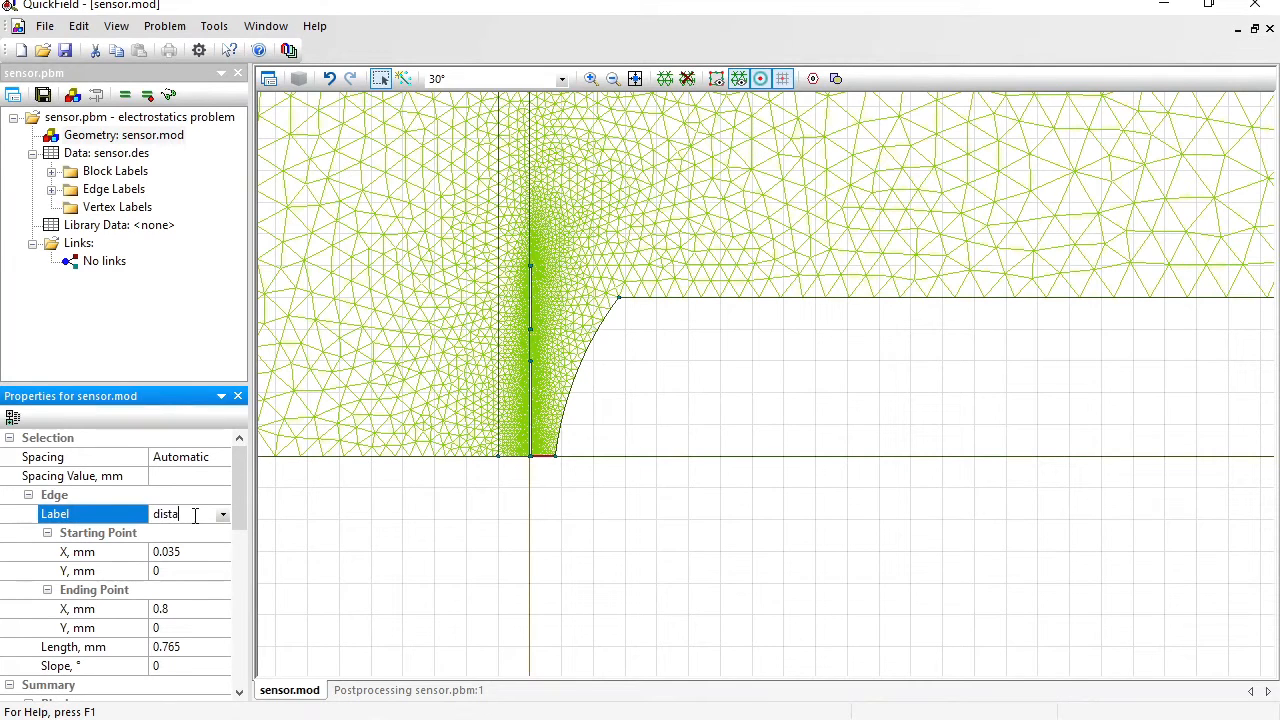
text(nce)
key(Return)
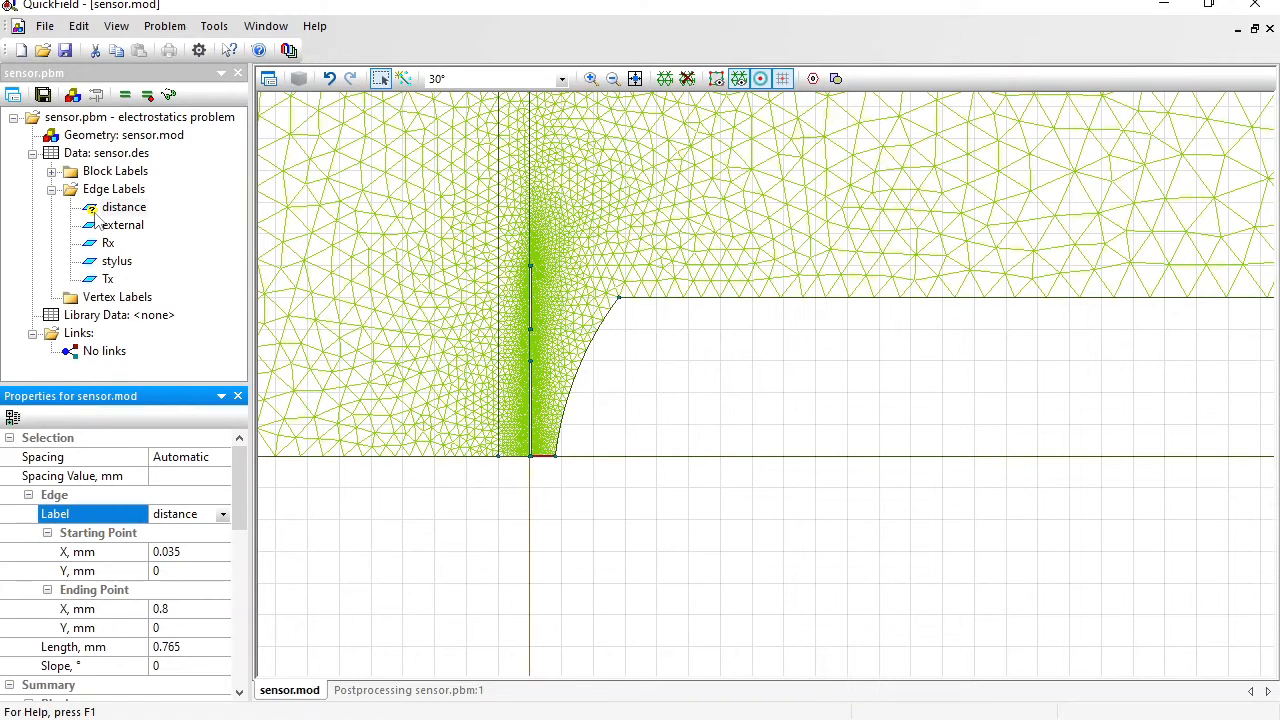
Define the distance edge label with all boundary conditions left off, and save the problem files
double_click(93, 209)
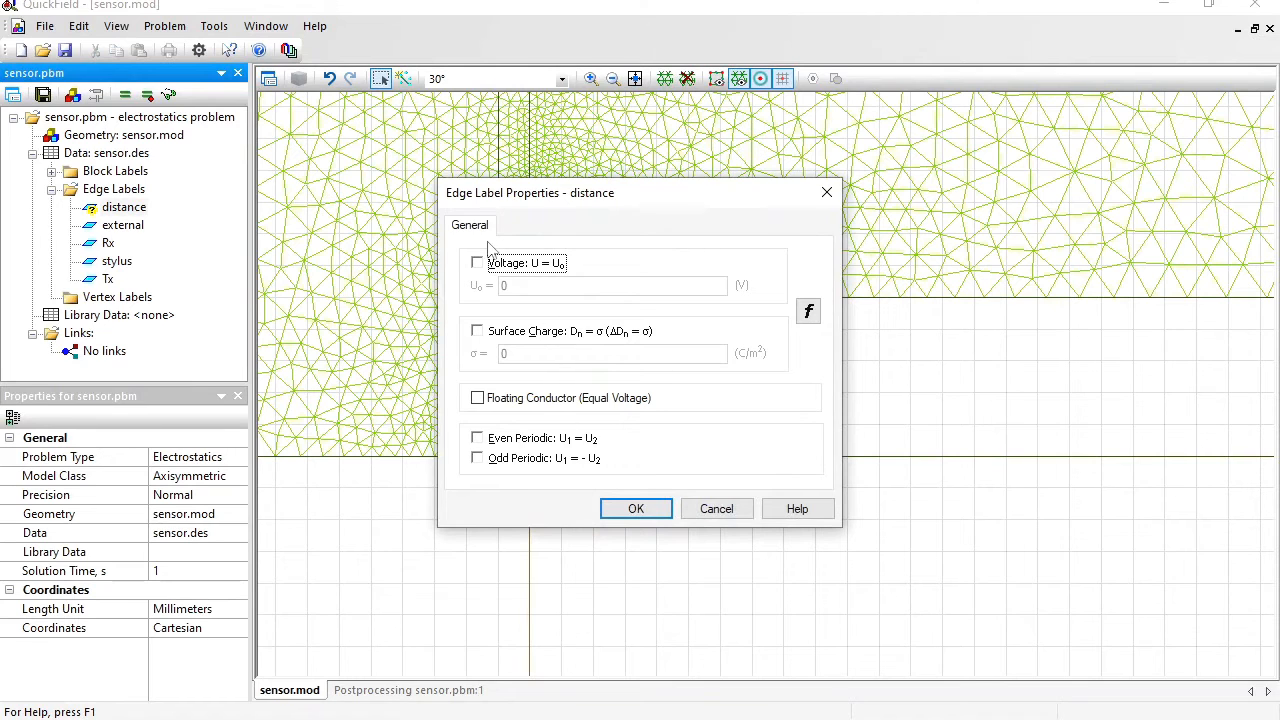
click(636, 510)
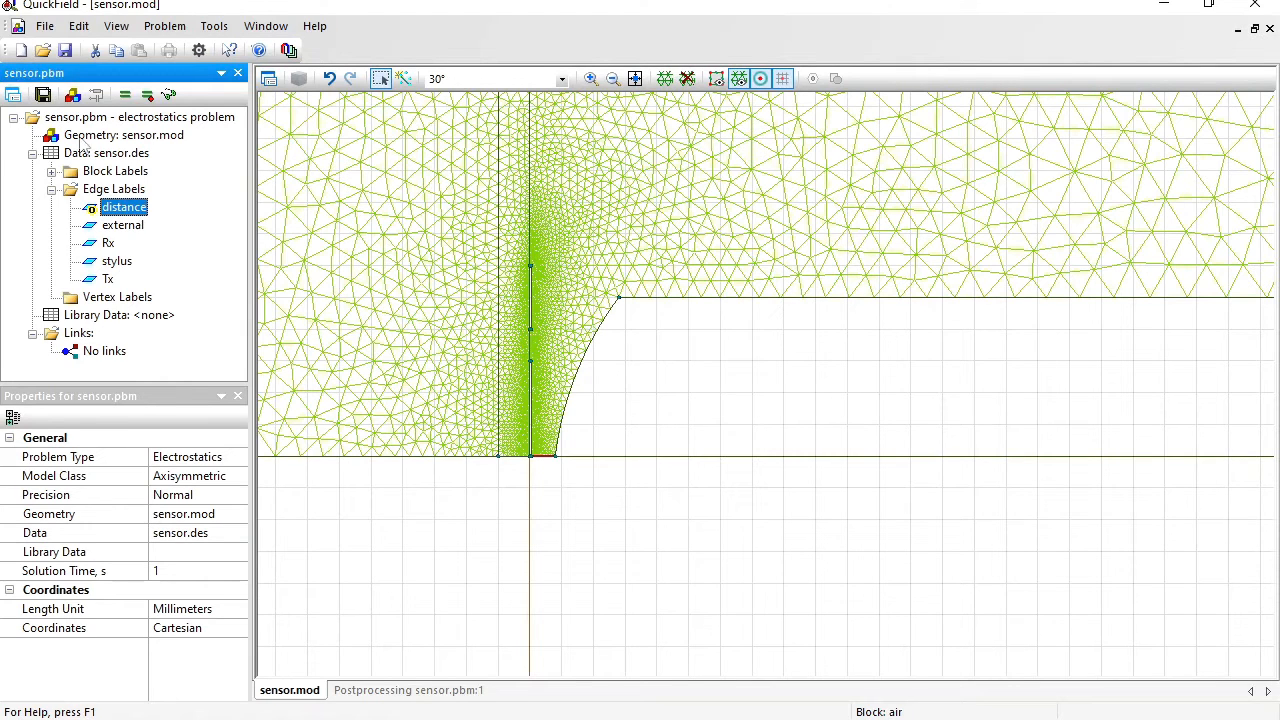
click(44, 96)
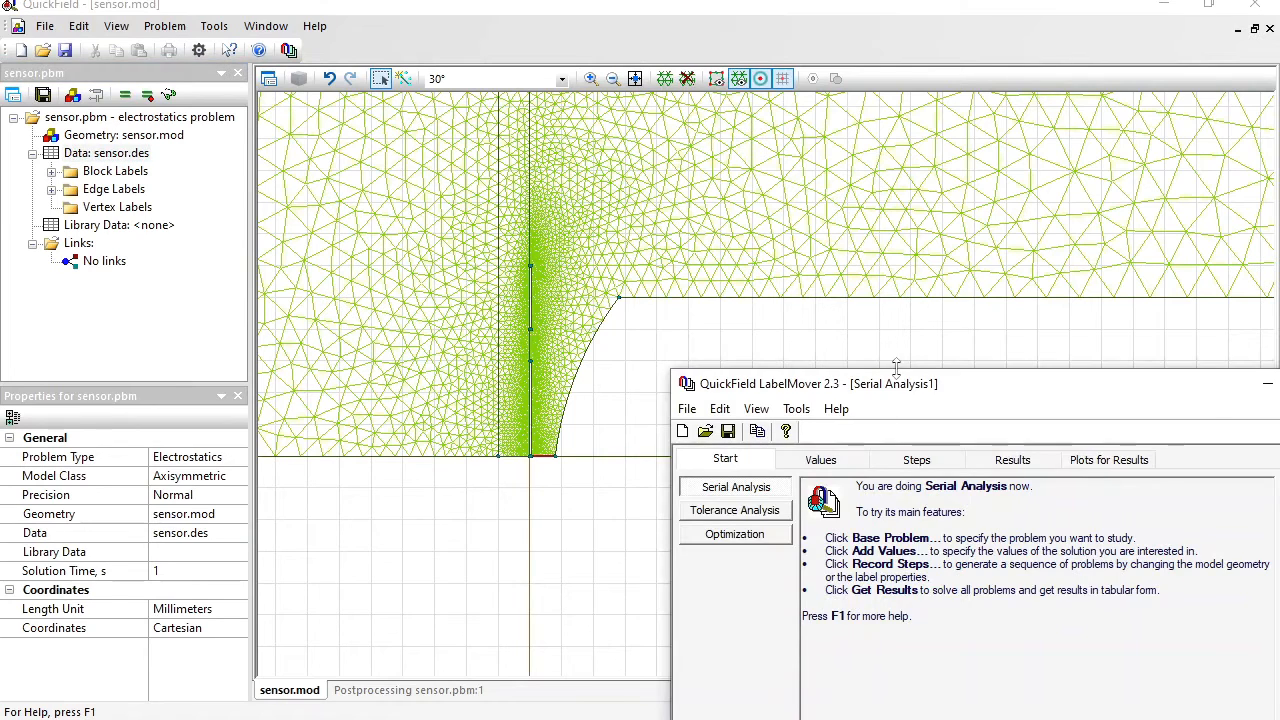
With sensor.pbm as the base problem, add the contour length of the distance edge as a serial analysis output value
drag(905, 392, 801, 89)
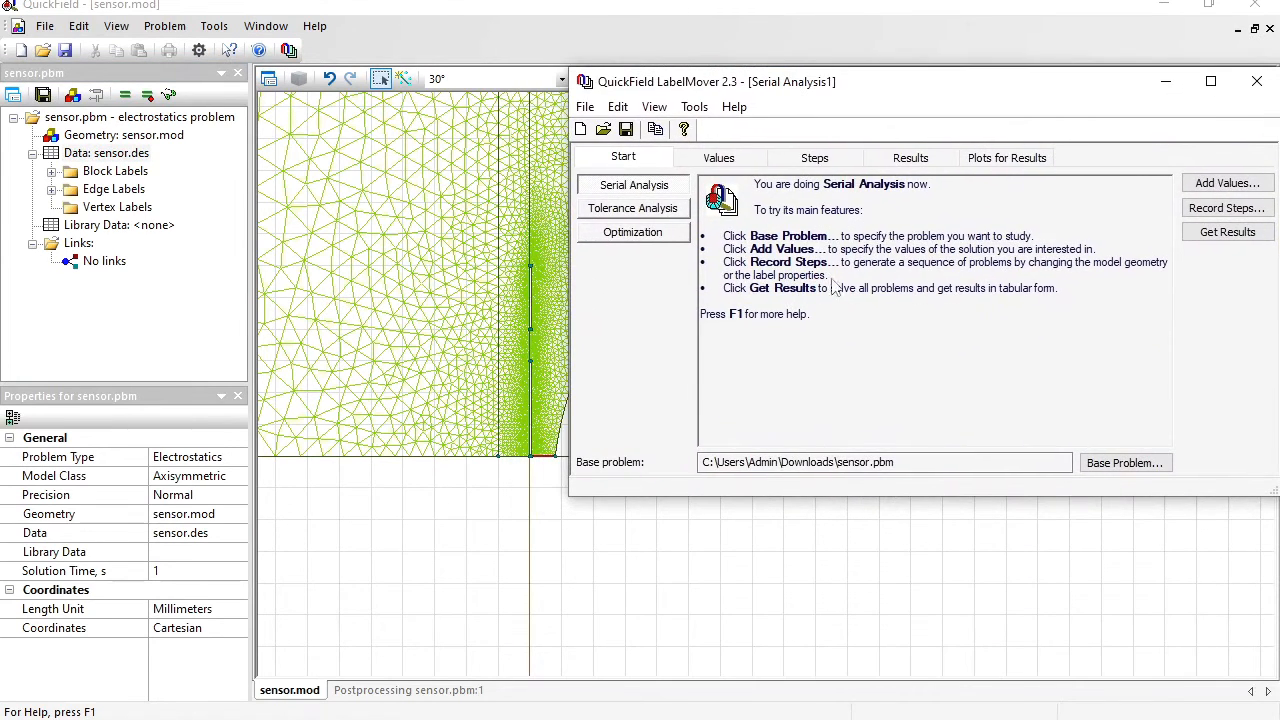
drag(855, 463, 904, 463)
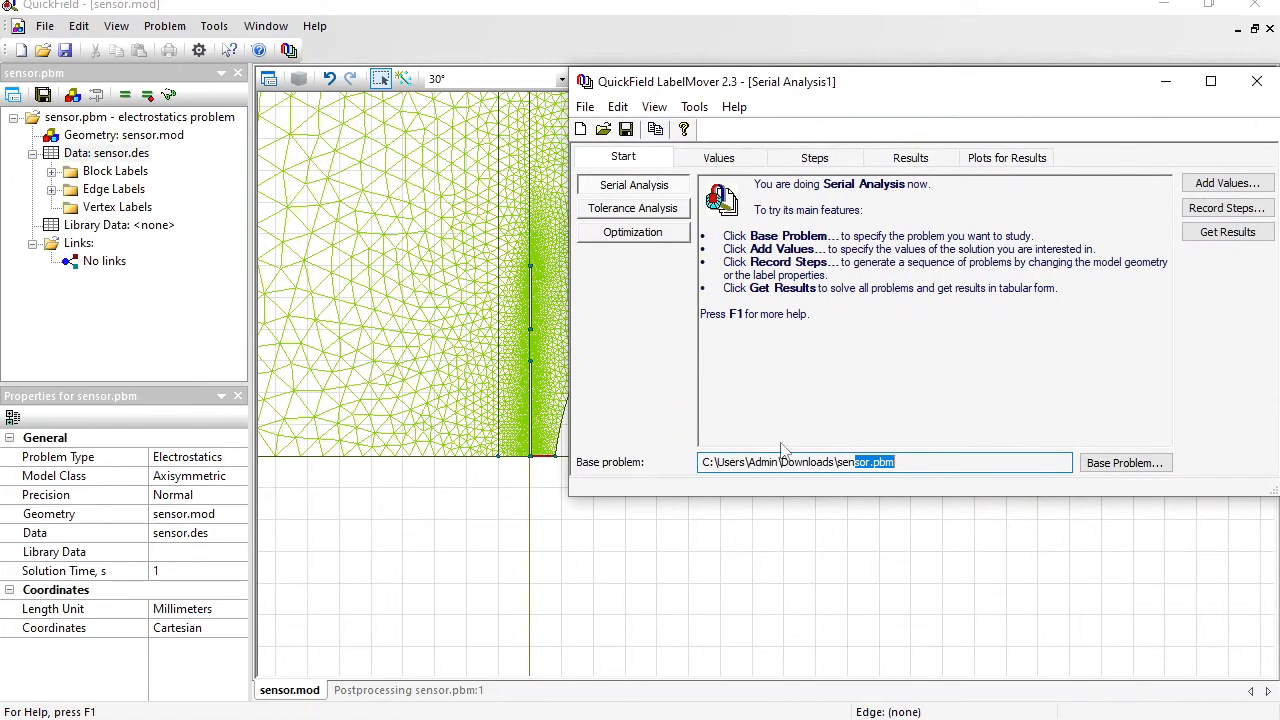
click(875, 466)
click(718, 160)
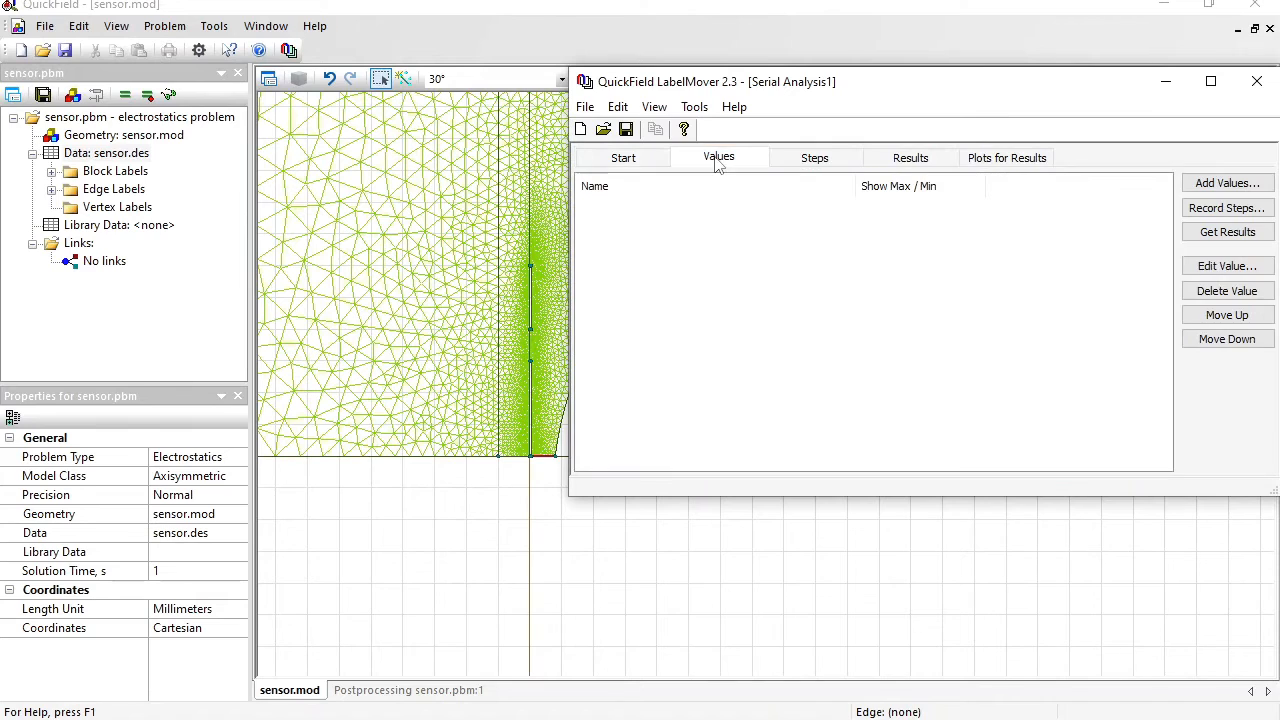
click(1241, 187)
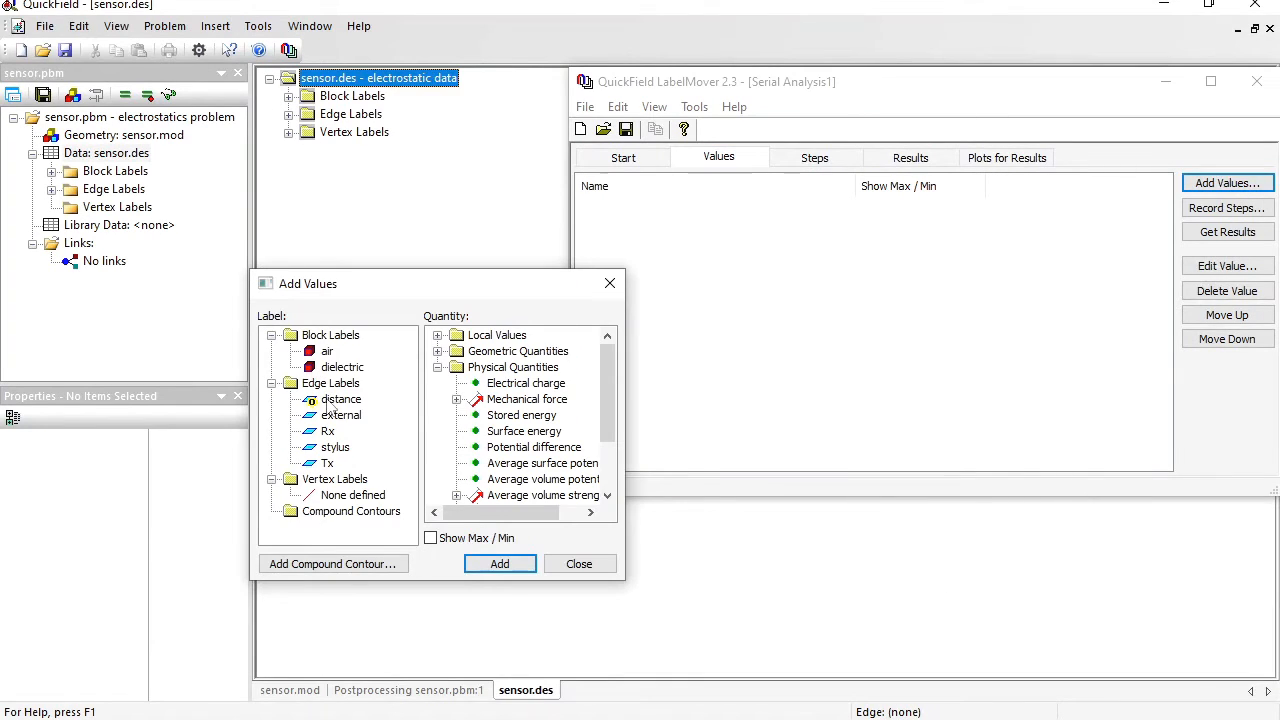
click(327, 400)
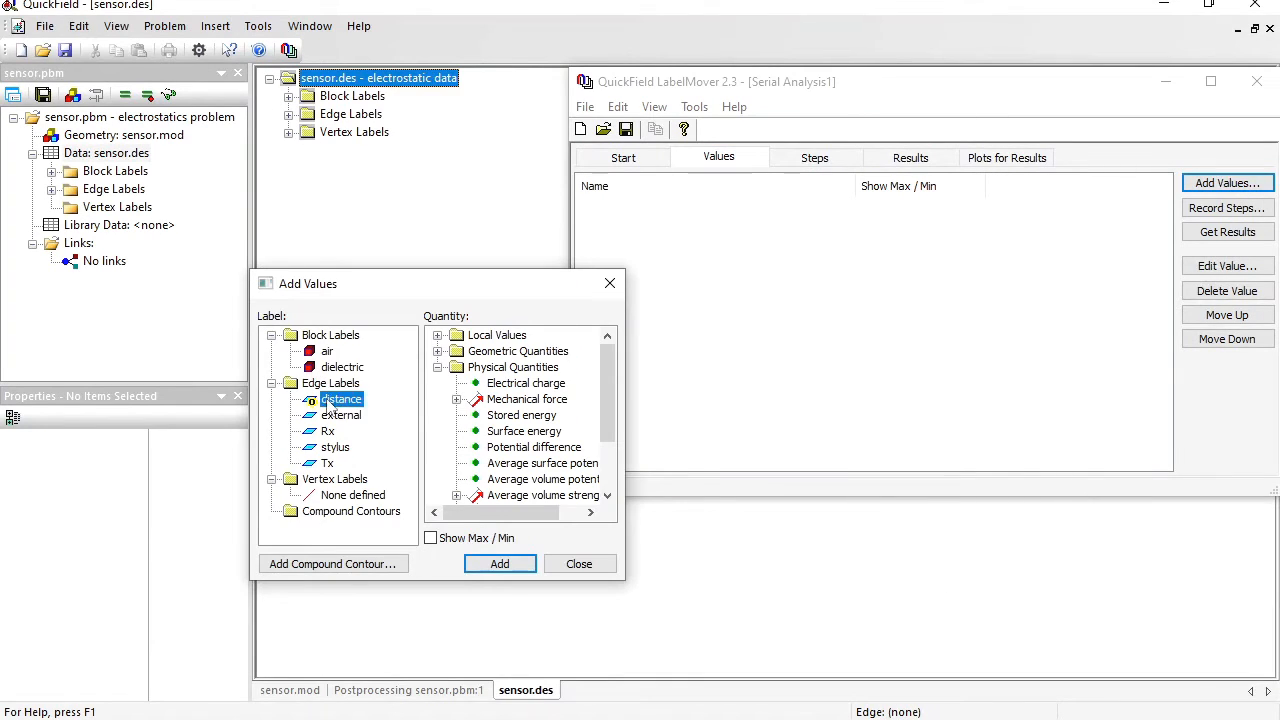
click(437, 351)
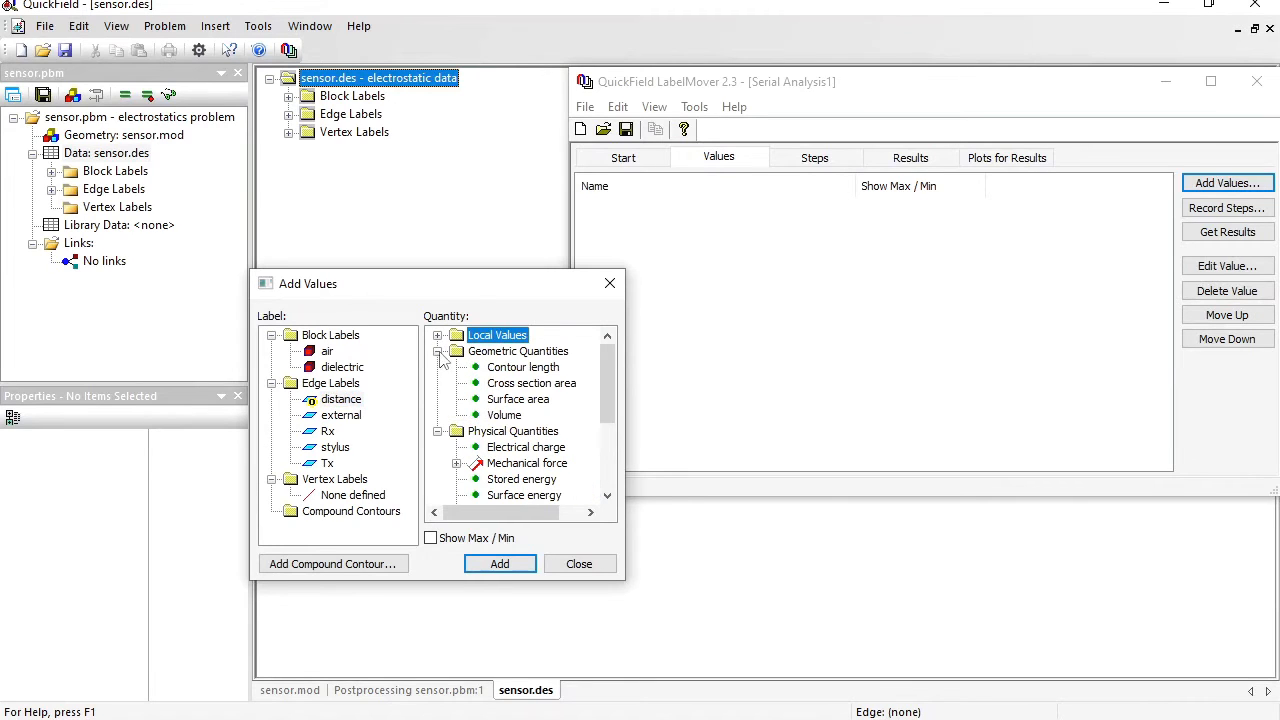
click(522, 367)
click(500, 564)
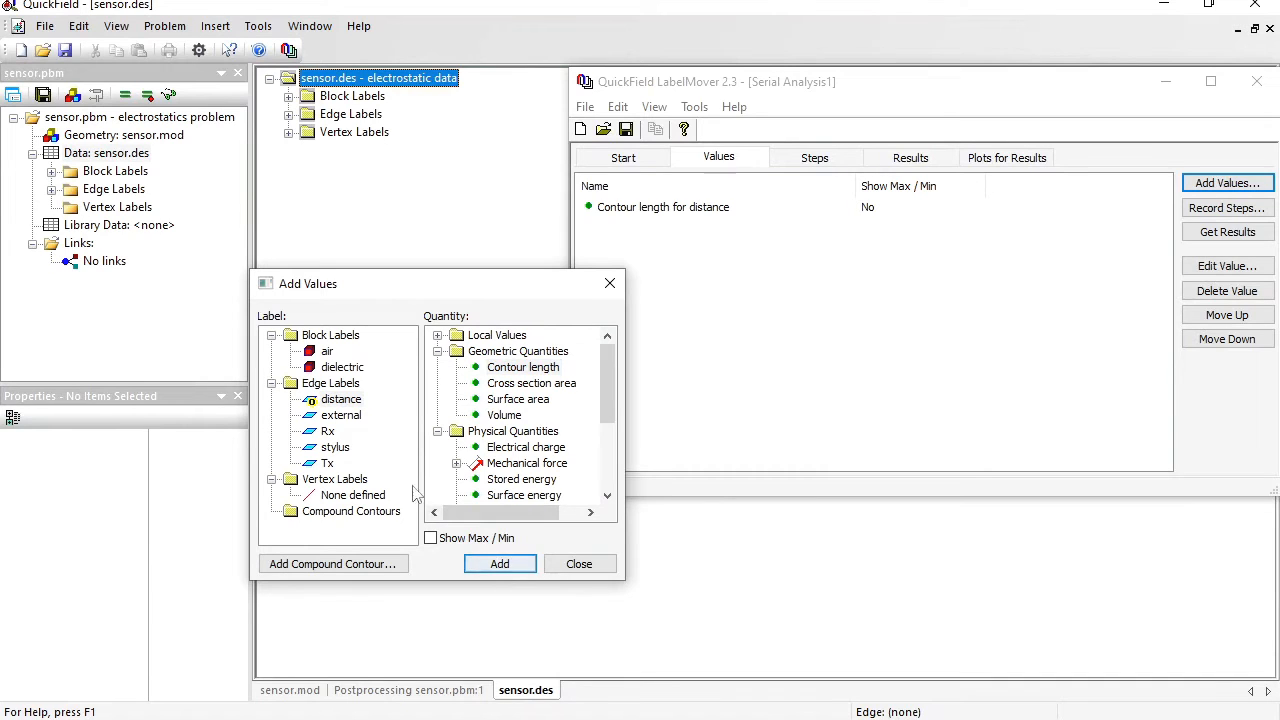
Define a compound contour combining the air and dielectric blocks
click(338, 415)
click(330, 368)
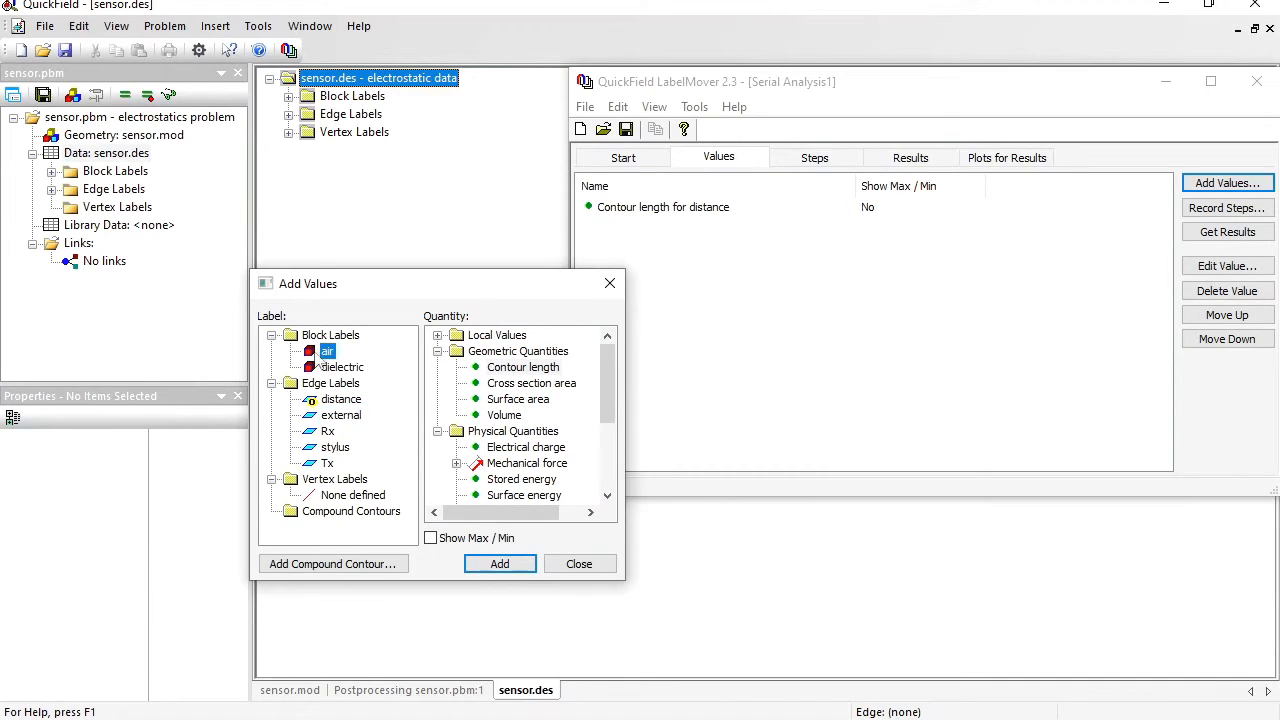
click(320, 564)
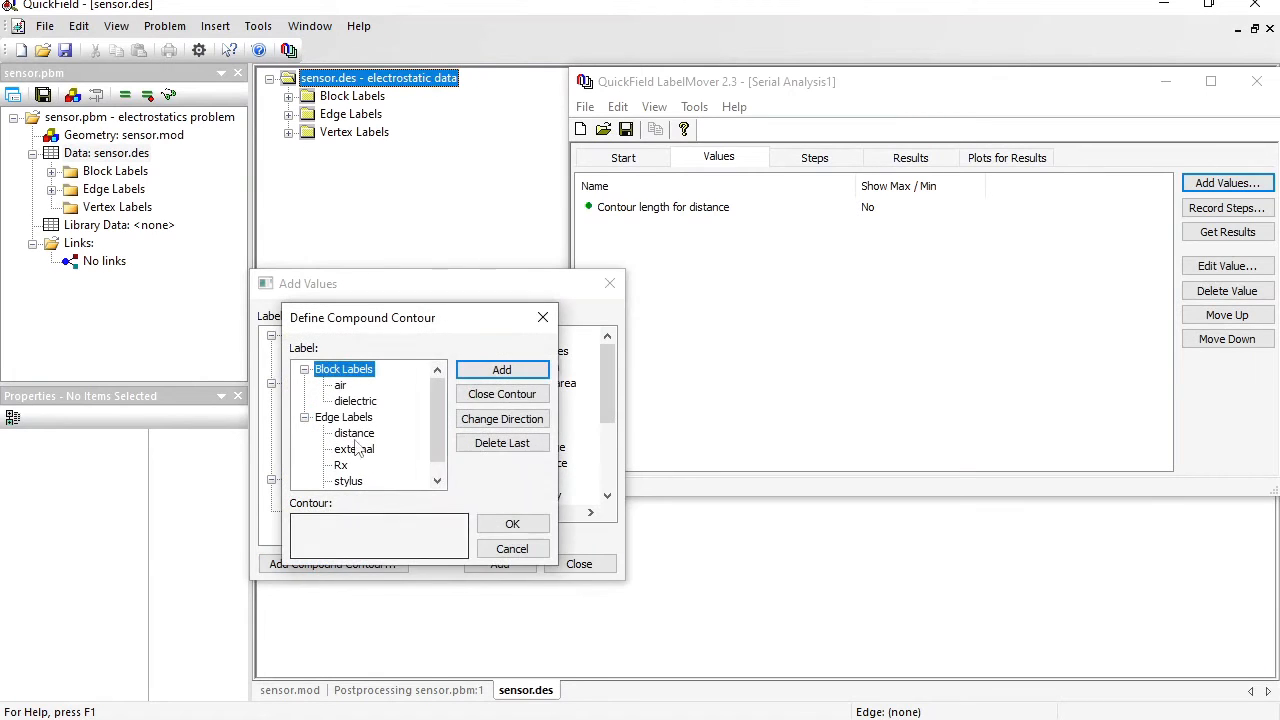
click(341, 386)
click(481, 372)
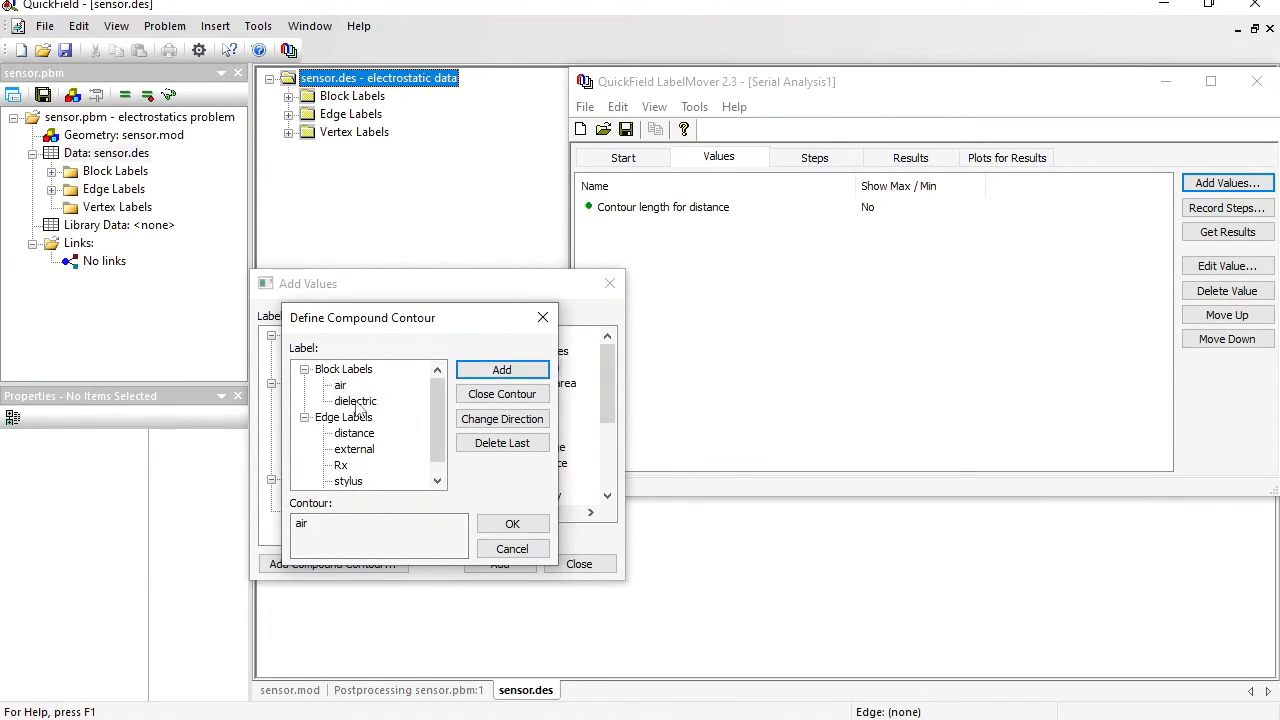
click(355, 401)
click(485, 372)
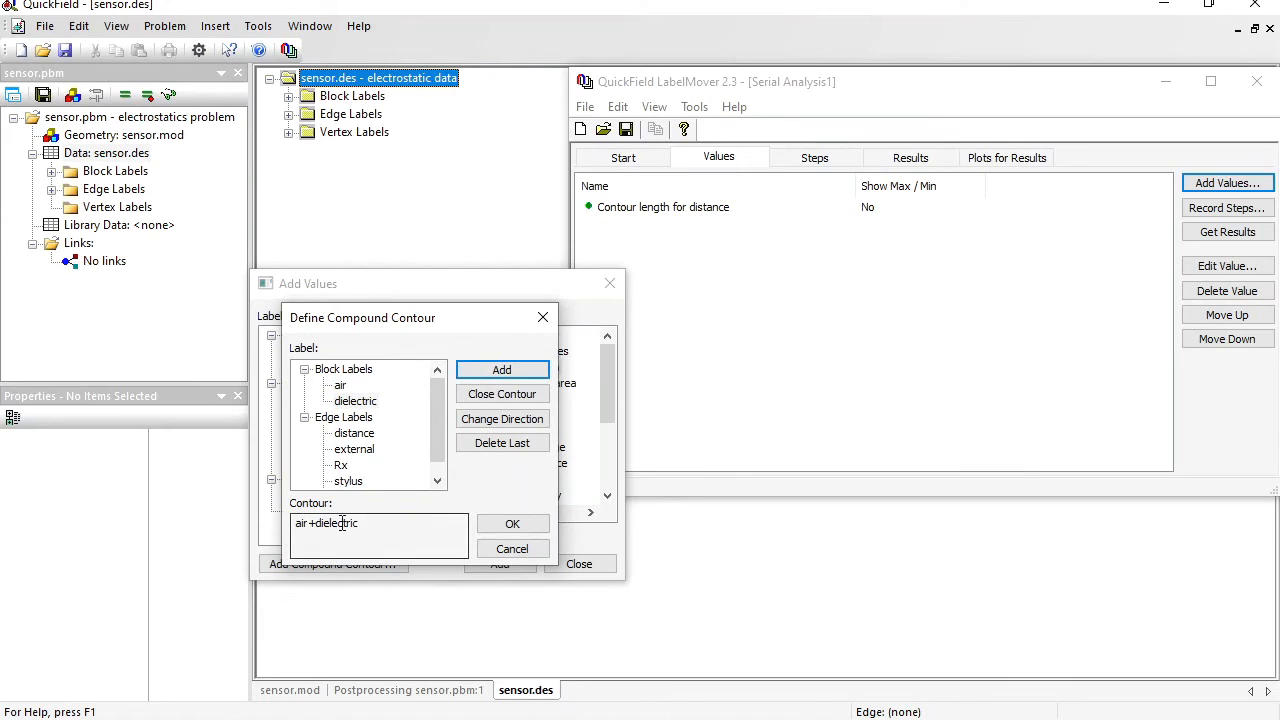
click(535, 530)
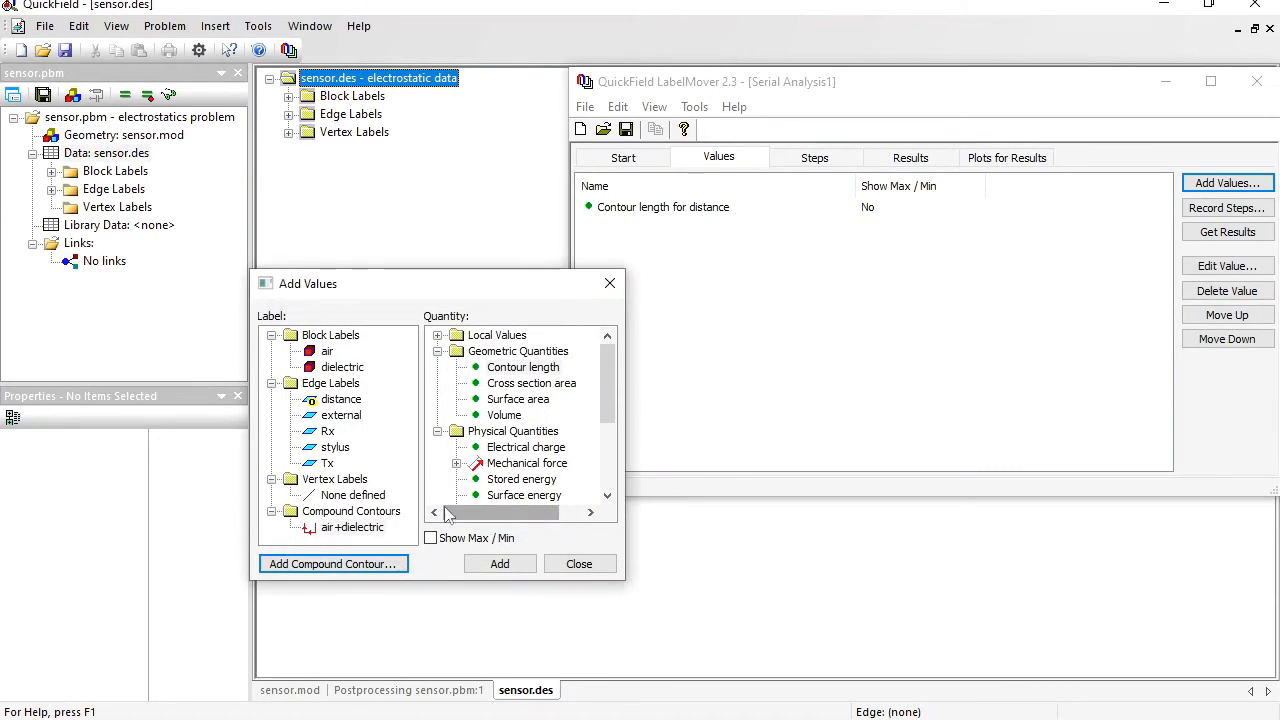
Add the stored energy of the air+dielectric compound contour to the output values and finish adding values
click(340, 530)
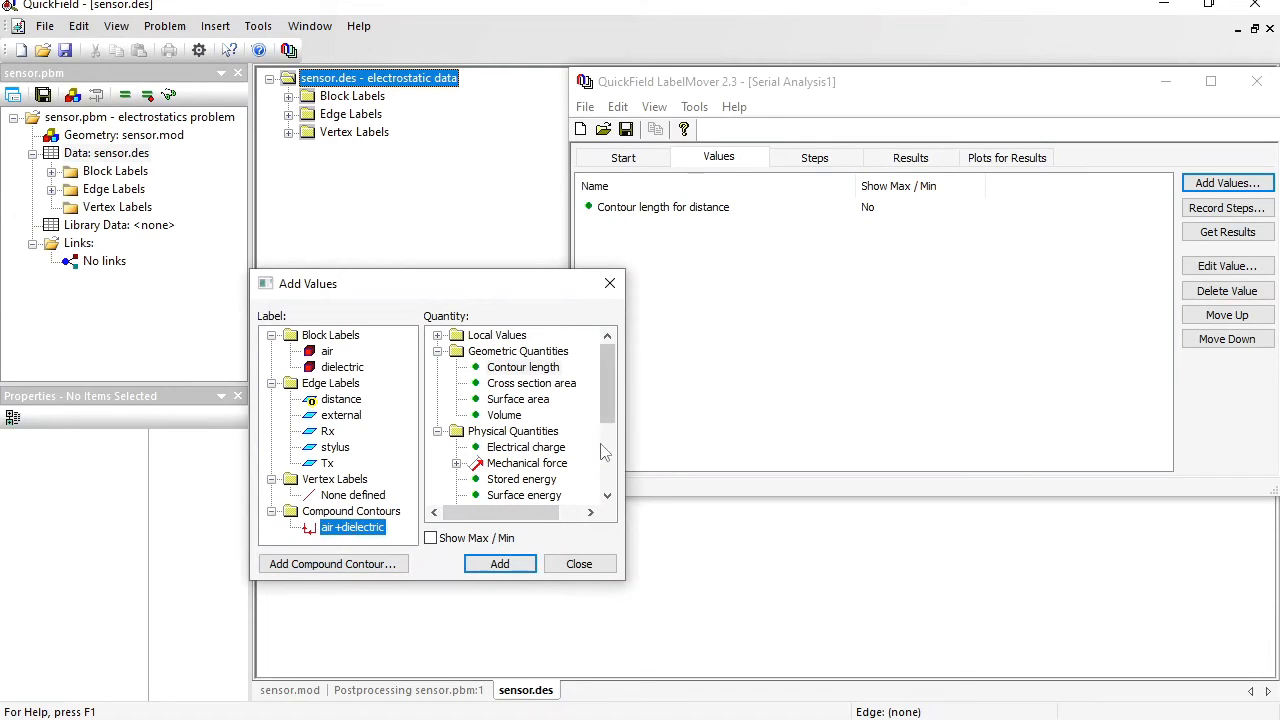
click(531, 497)
click(530, 481)
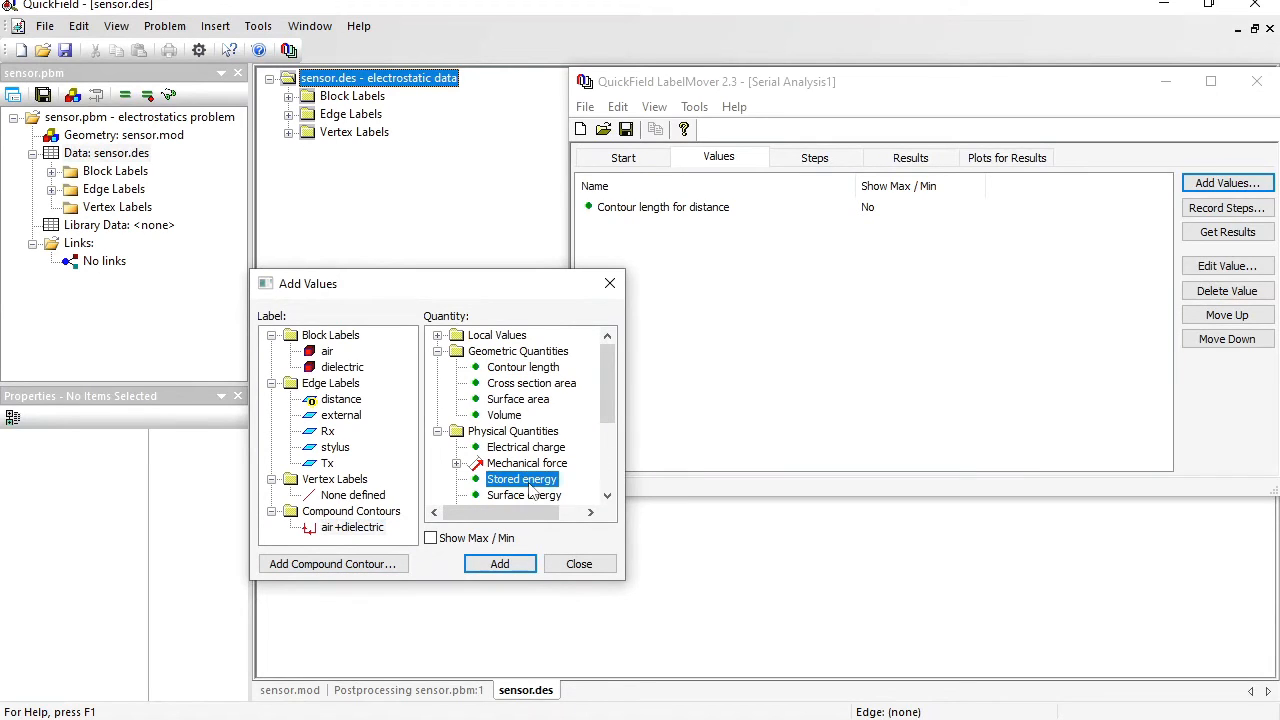
click(352, 527)
click(490, 564)
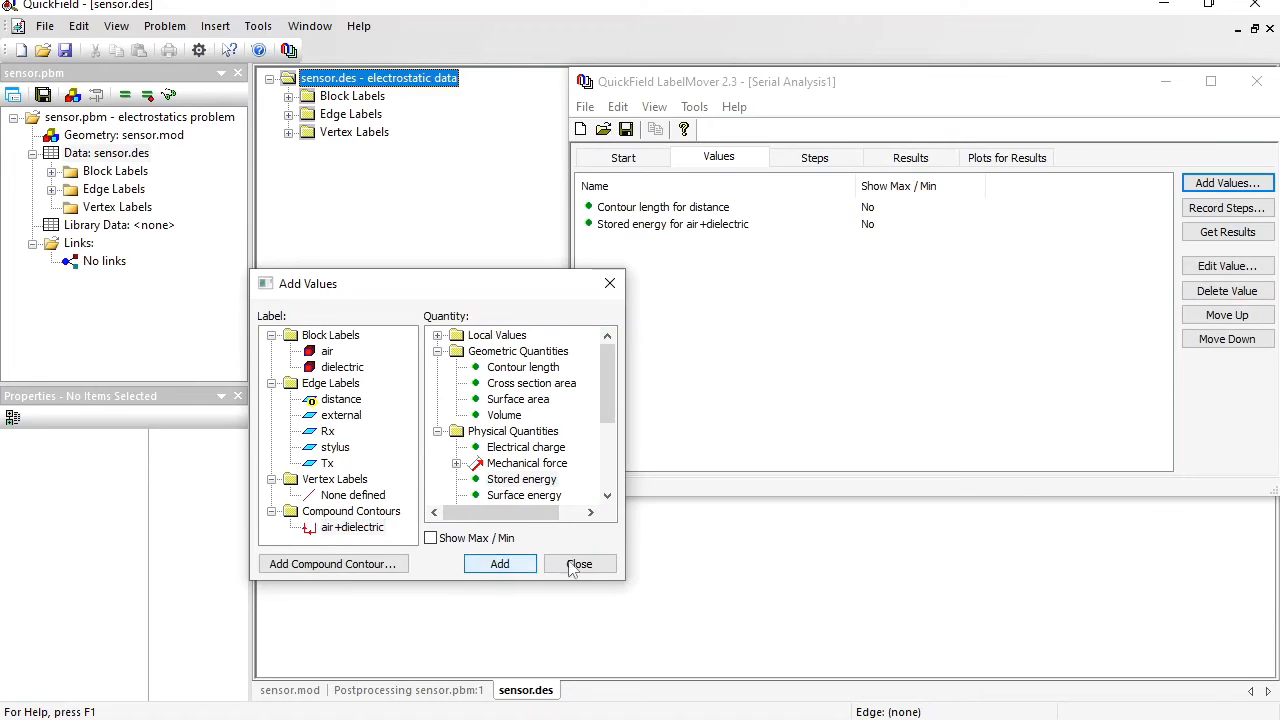
click(579, 564)
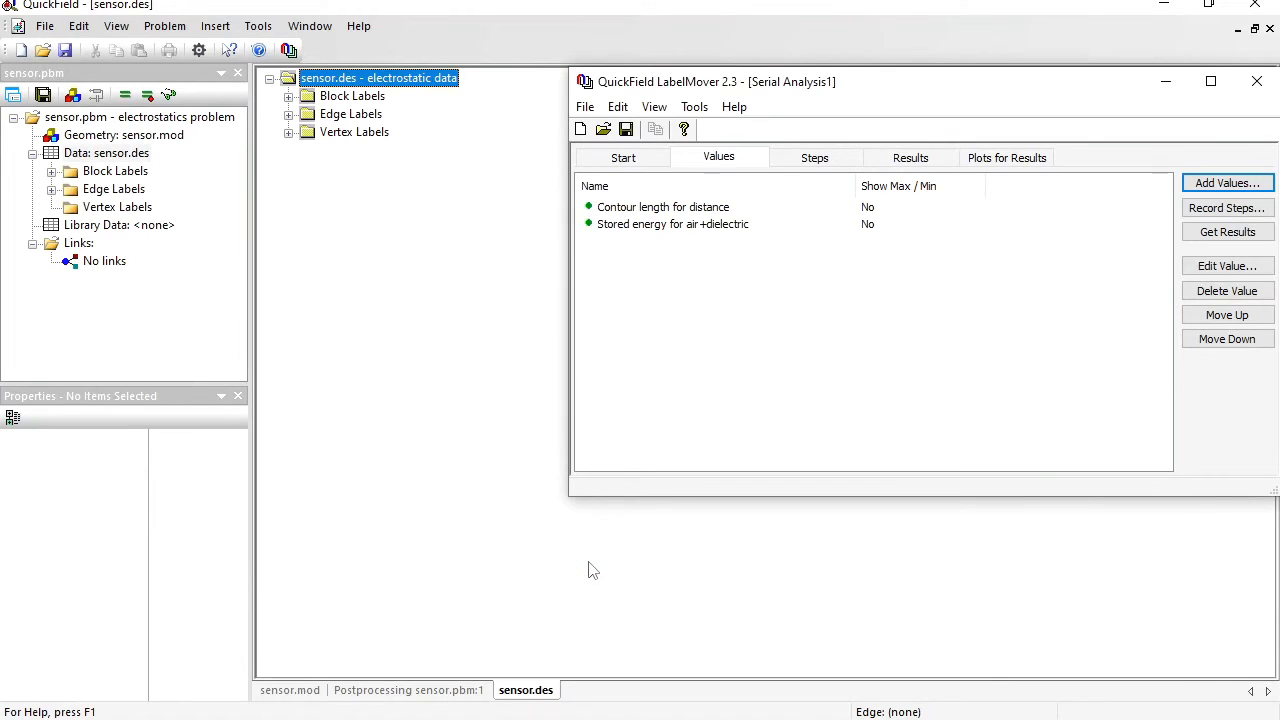
Record an analysis step that moves the stylus edge label by a displacement of dx = -0.1 mm and dy = 0
click(815, 158)
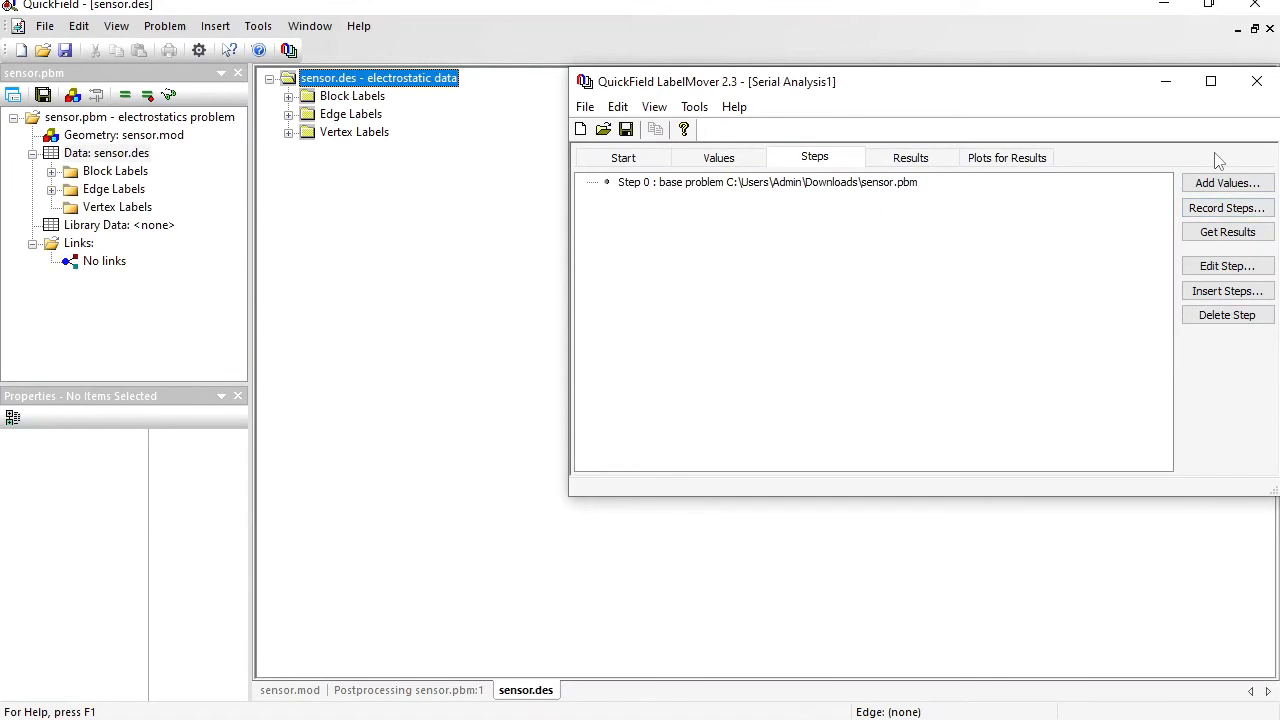
click(1243, 212)
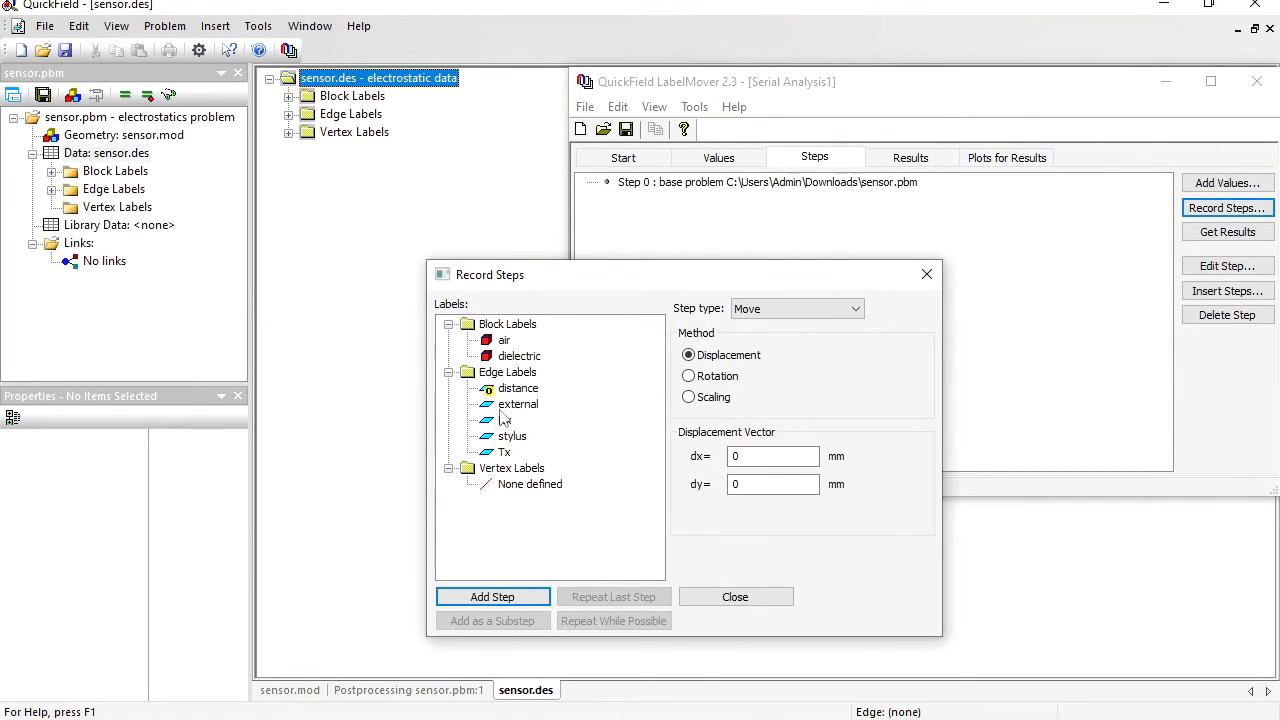
click(508, 438)
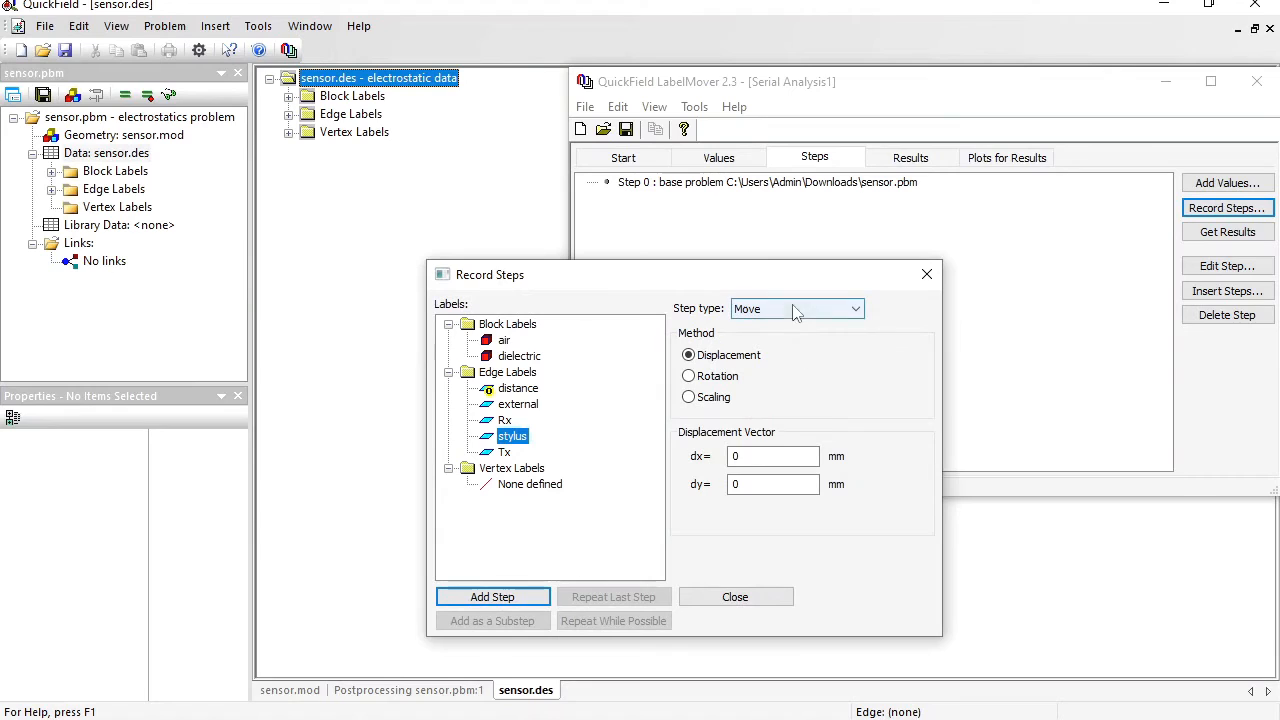
double_click(770, 455)
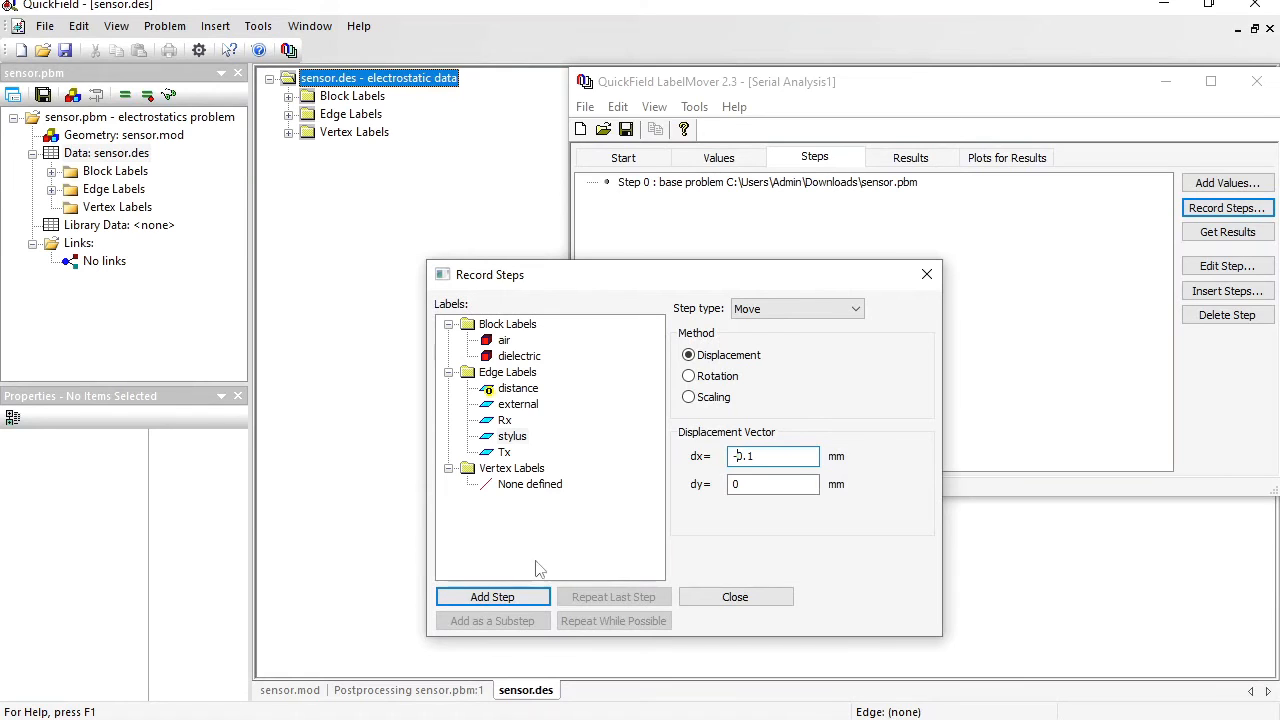
click(498, 598)
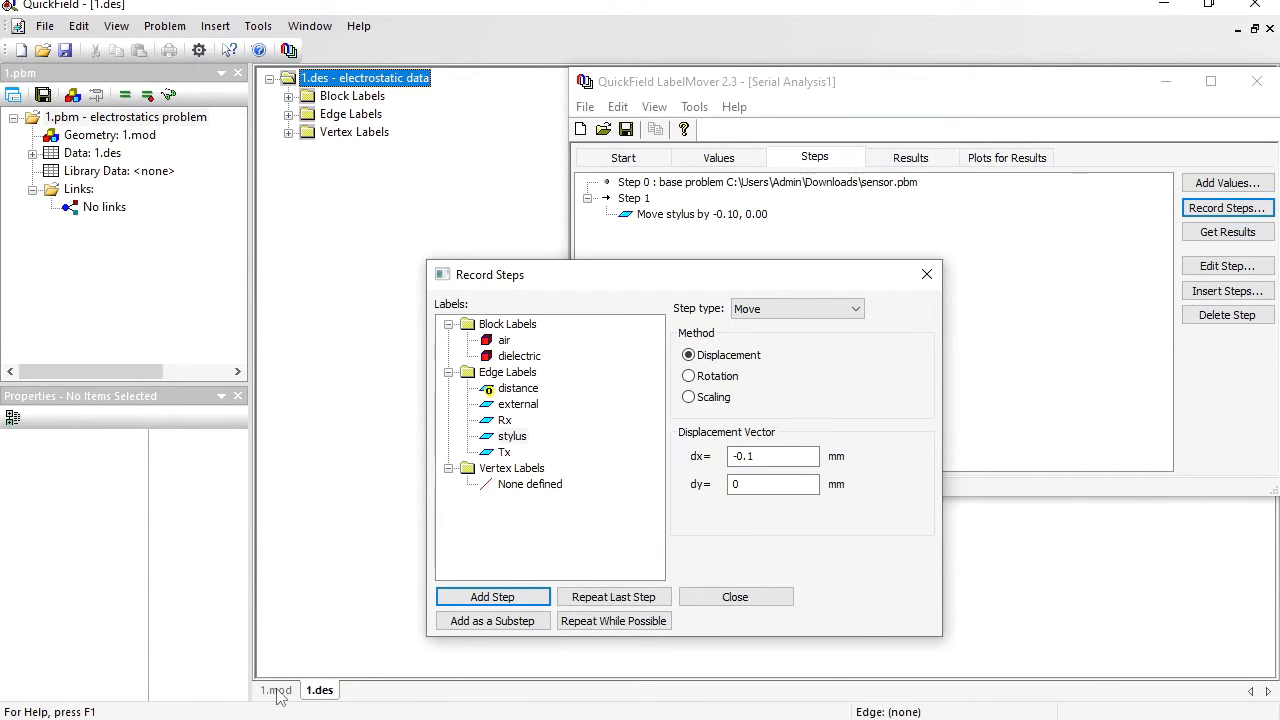
click(737, 598)
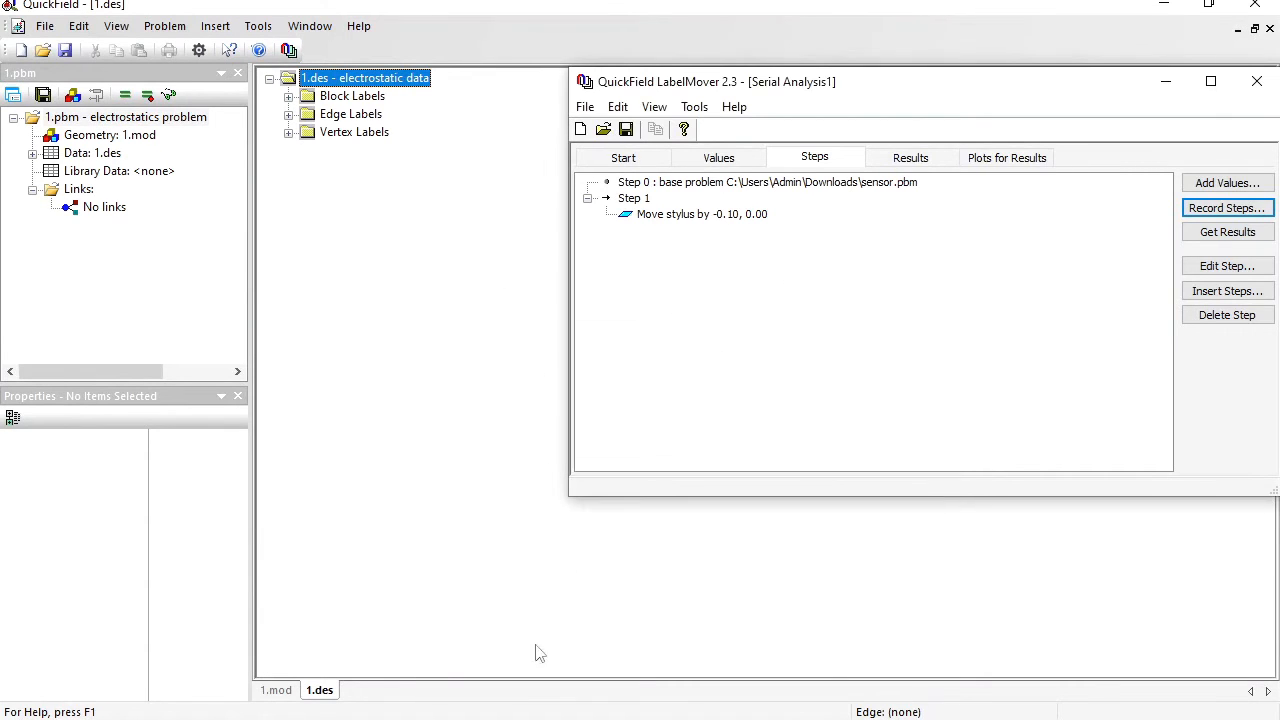
Check the shifted stylus geometry in 1.mod, and set Step 1 of the serial analysis to repeat while possible
click(278, 690)
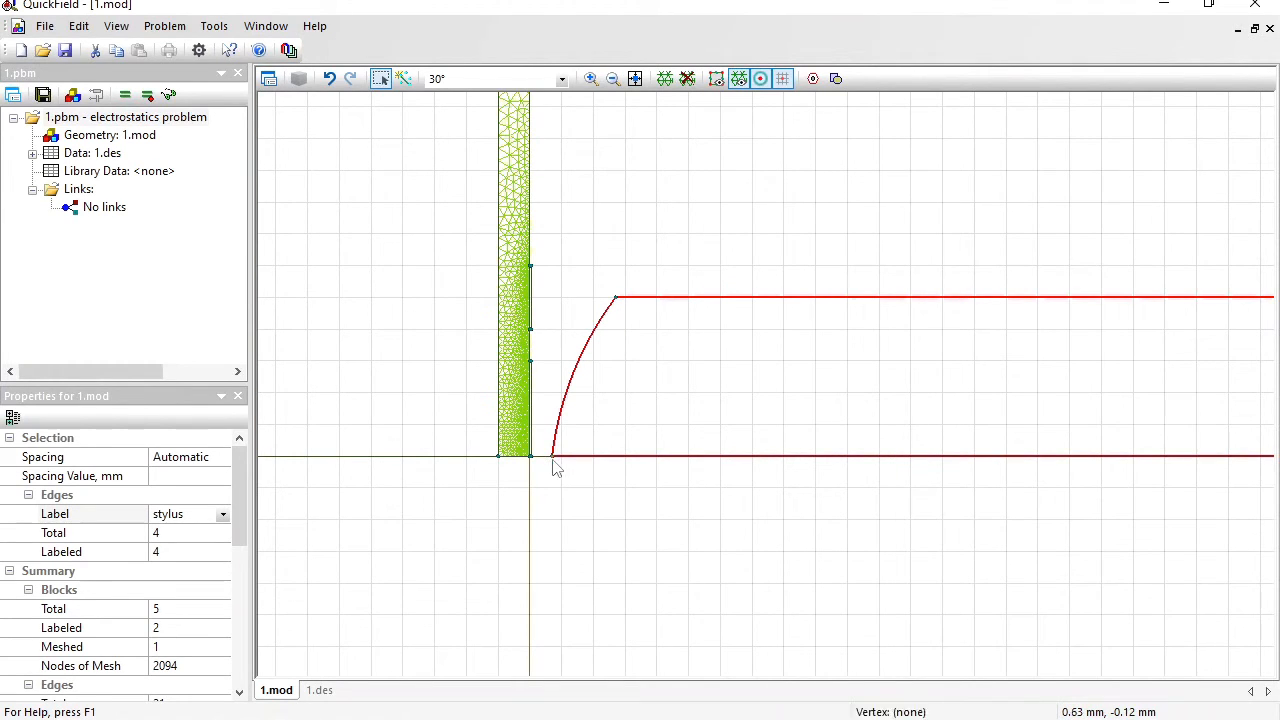
key(alt+Tab)
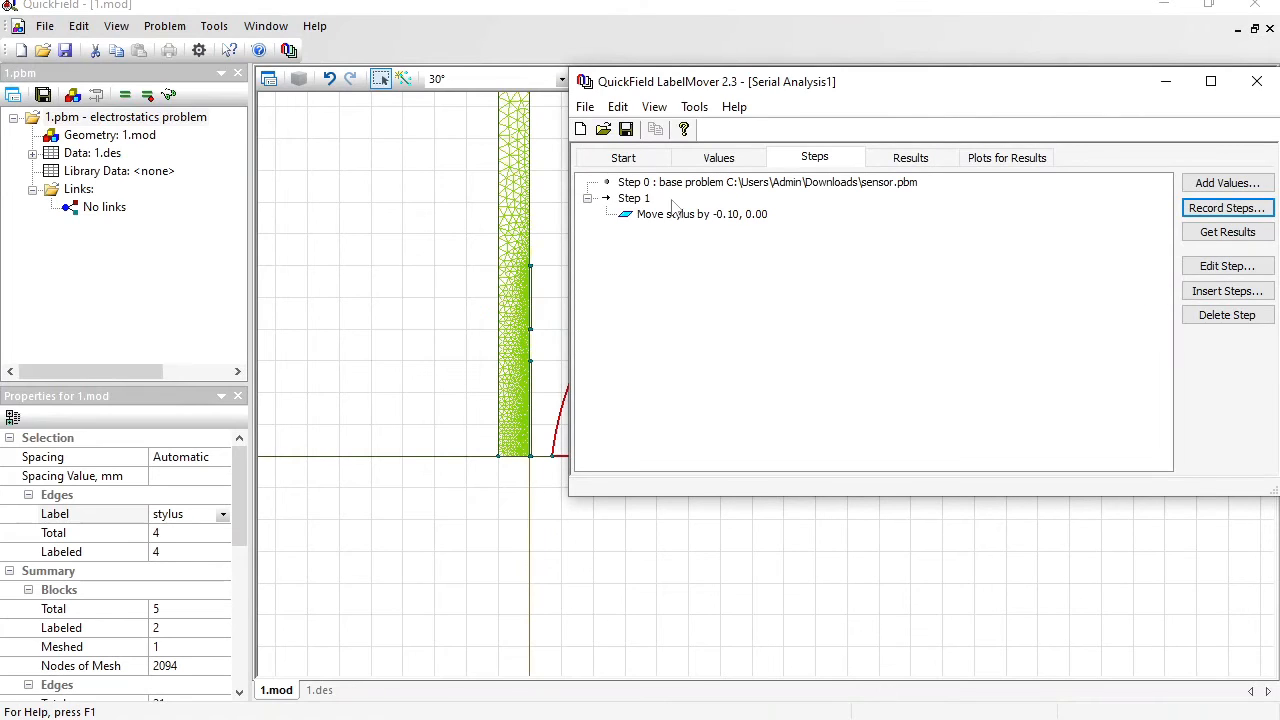
click(634, 199)
right_click(634, 204)
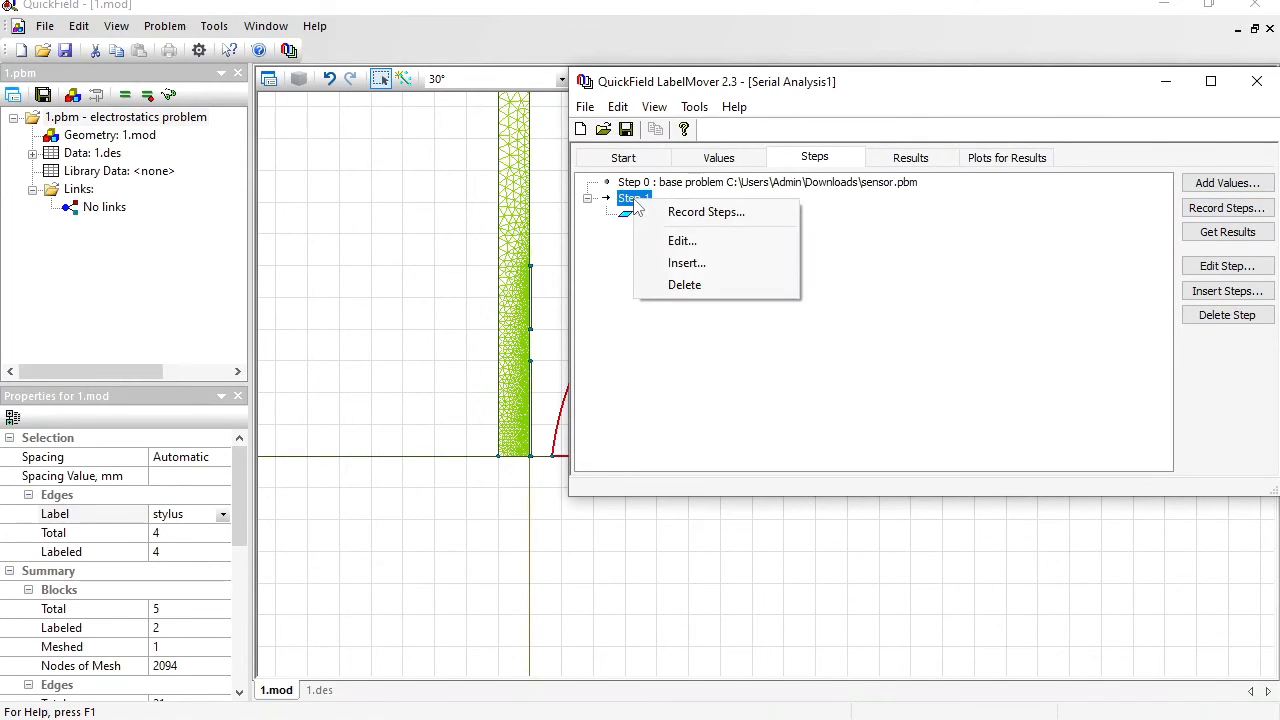
click(695, 243)
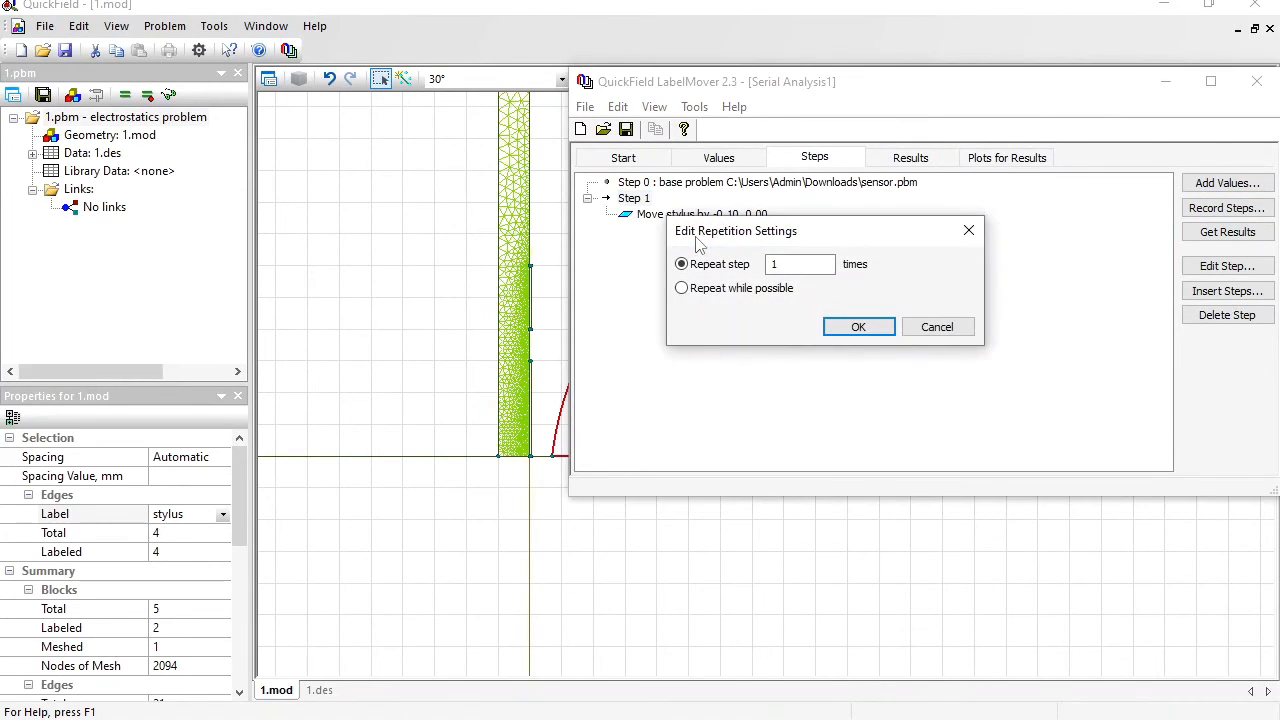
click(706, 294)
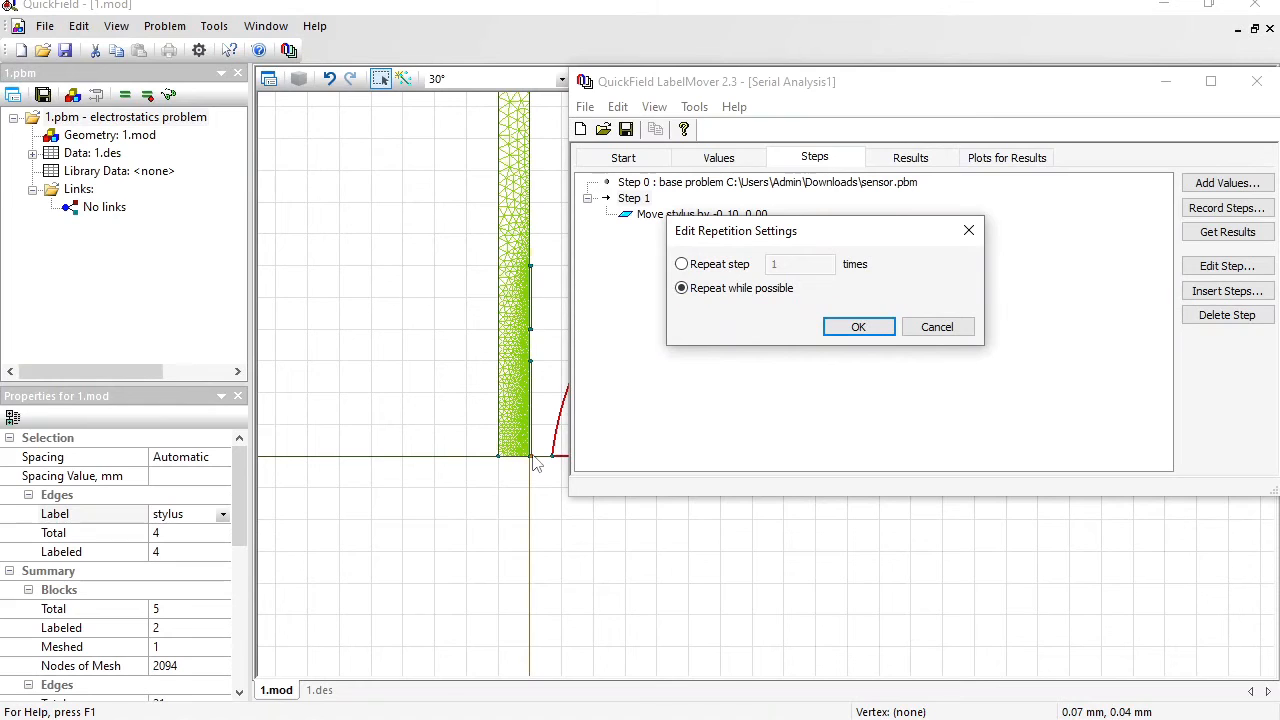
click(851, 328)
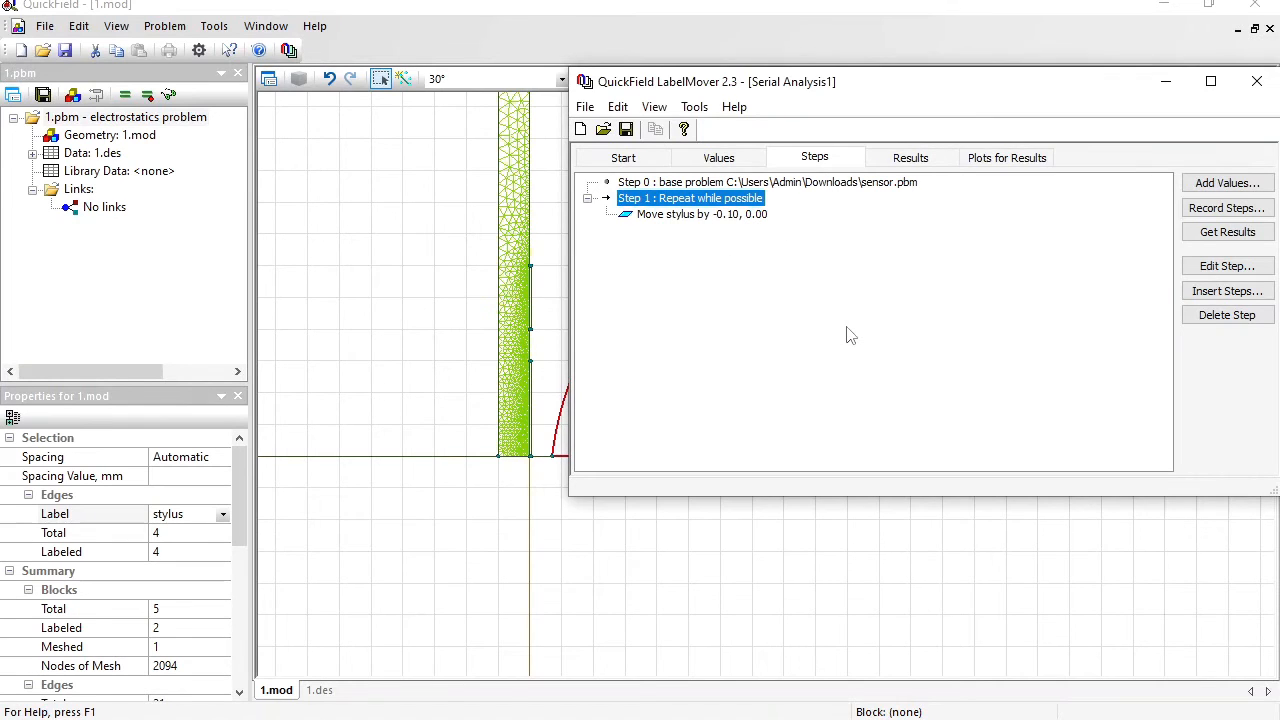
Review the base problem, values and steps, solve the whole series to get results, and widen the contour length column
click(612, 158)
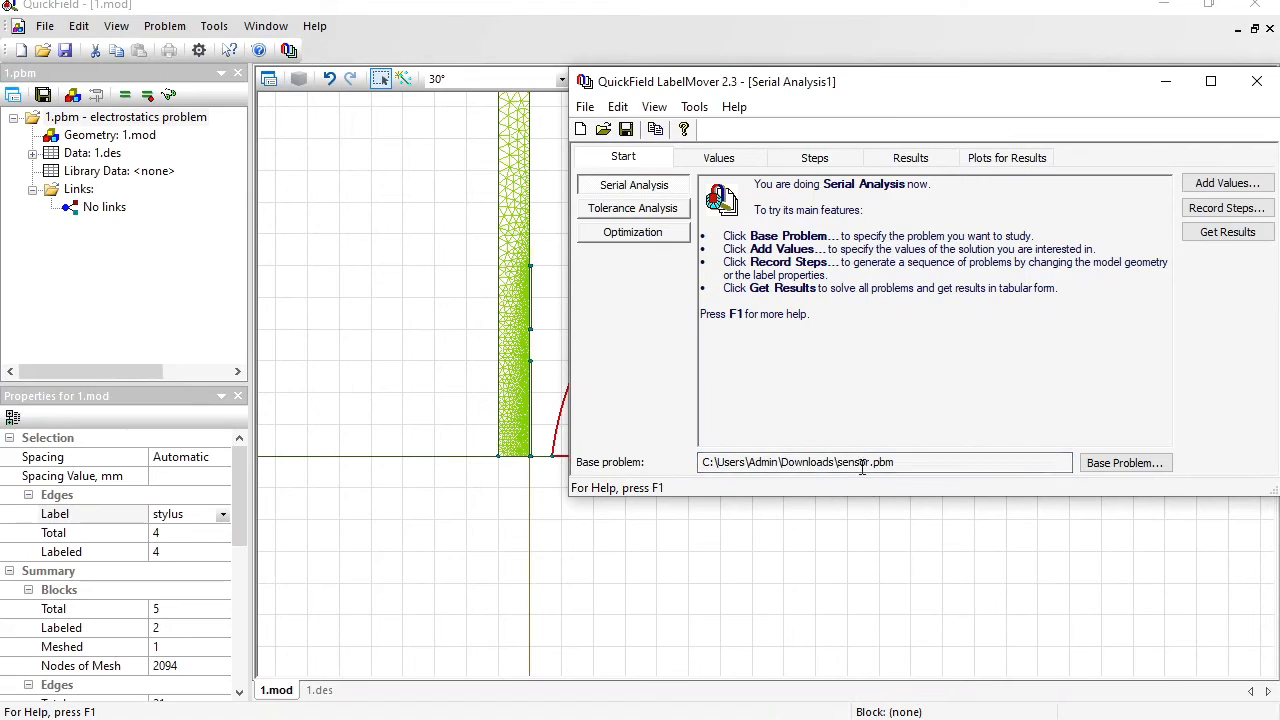
click(717, 158)
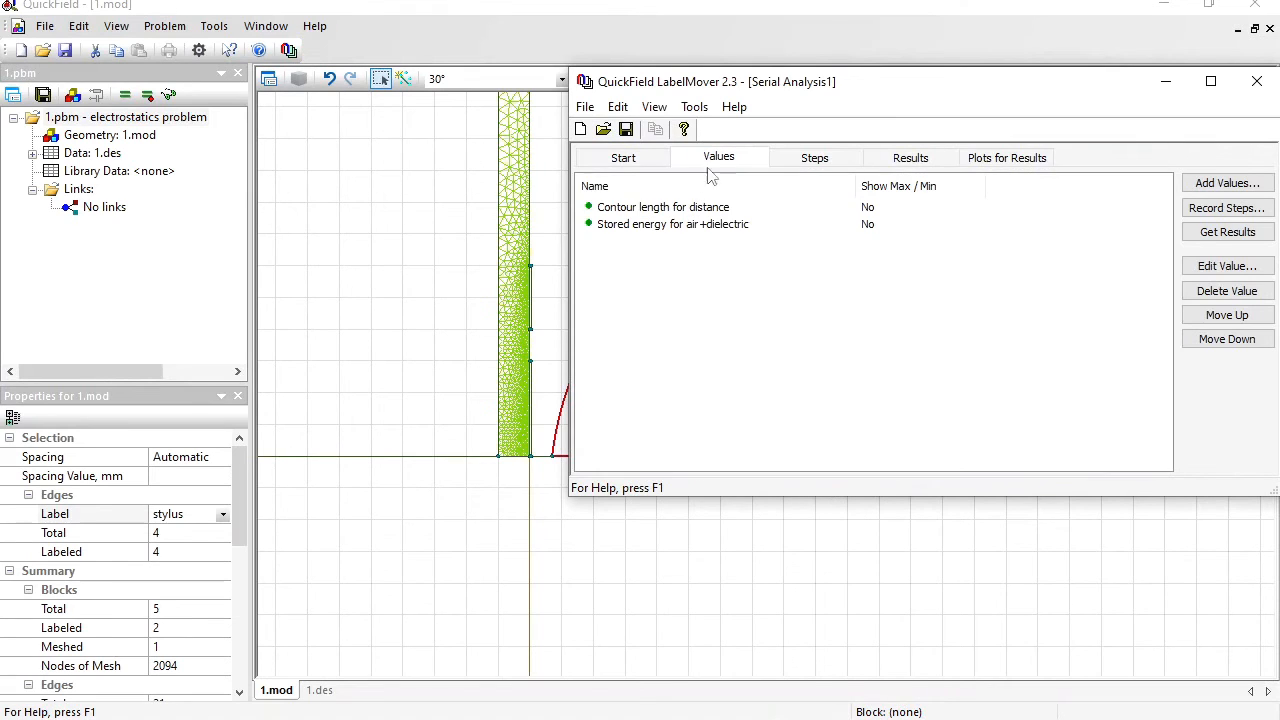
click(808, 160)
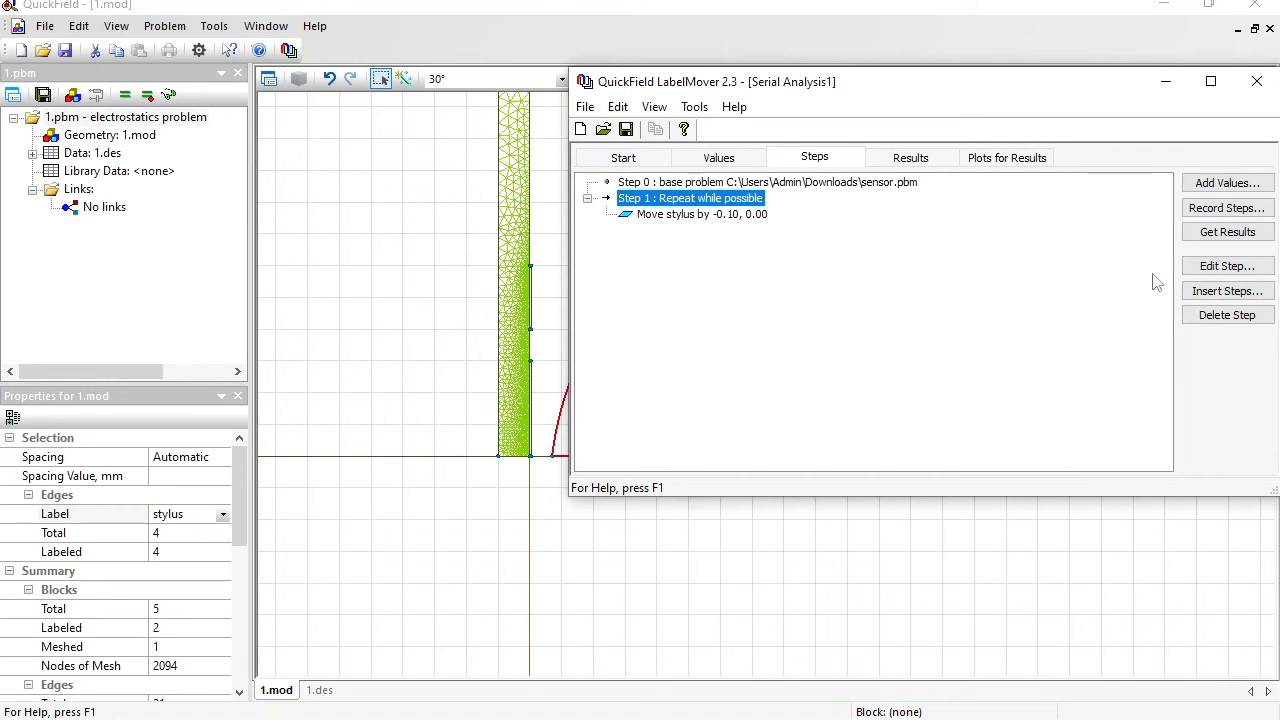
click(1225, 236)
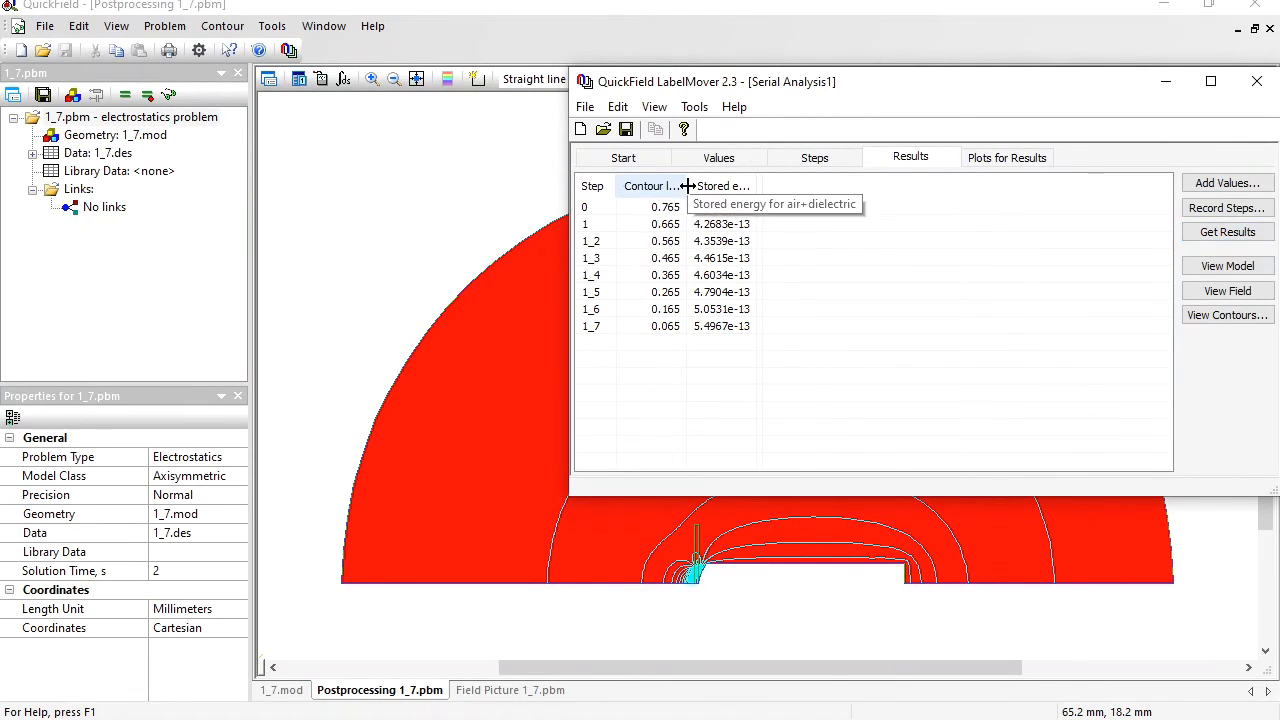
mouse_move(686, 186)
mouse_down()
mouse_move(749, 186)
mouse_move(708, 185)
mouse_up()
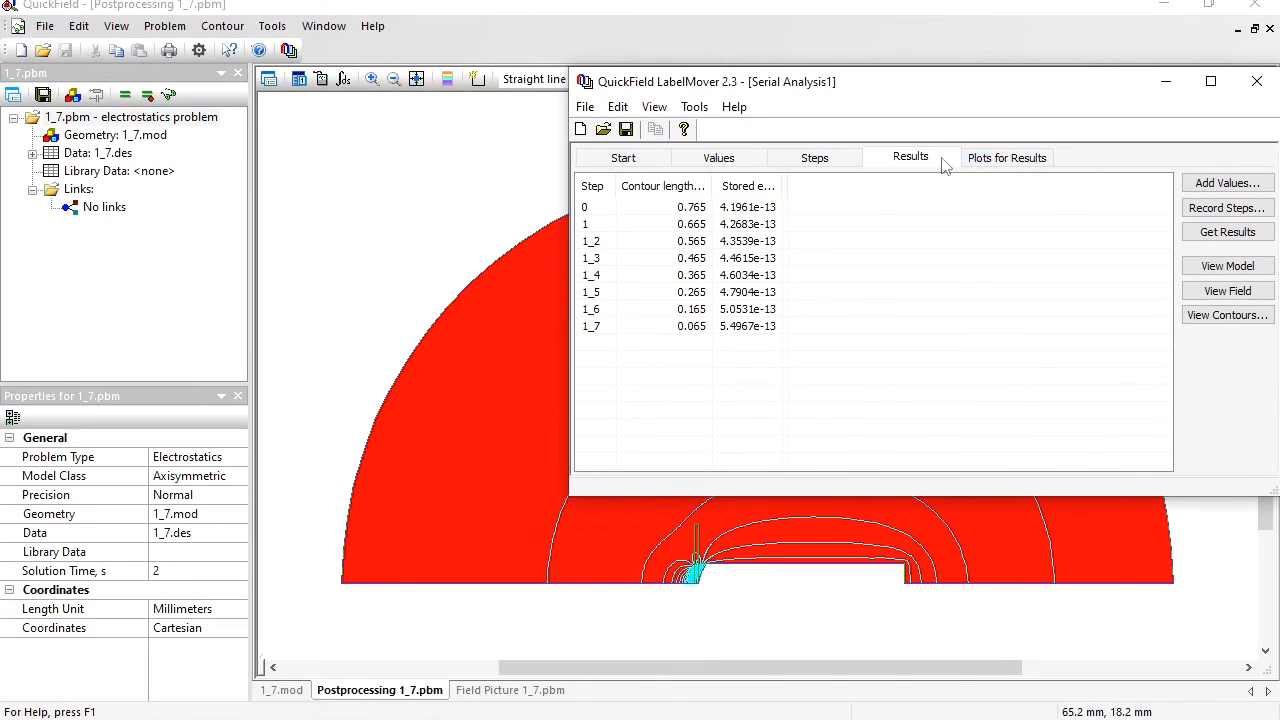
Plot the stored energy for air+dielectric as Y against the contour length for distance as X
click(995, 158)
click(738, 466)
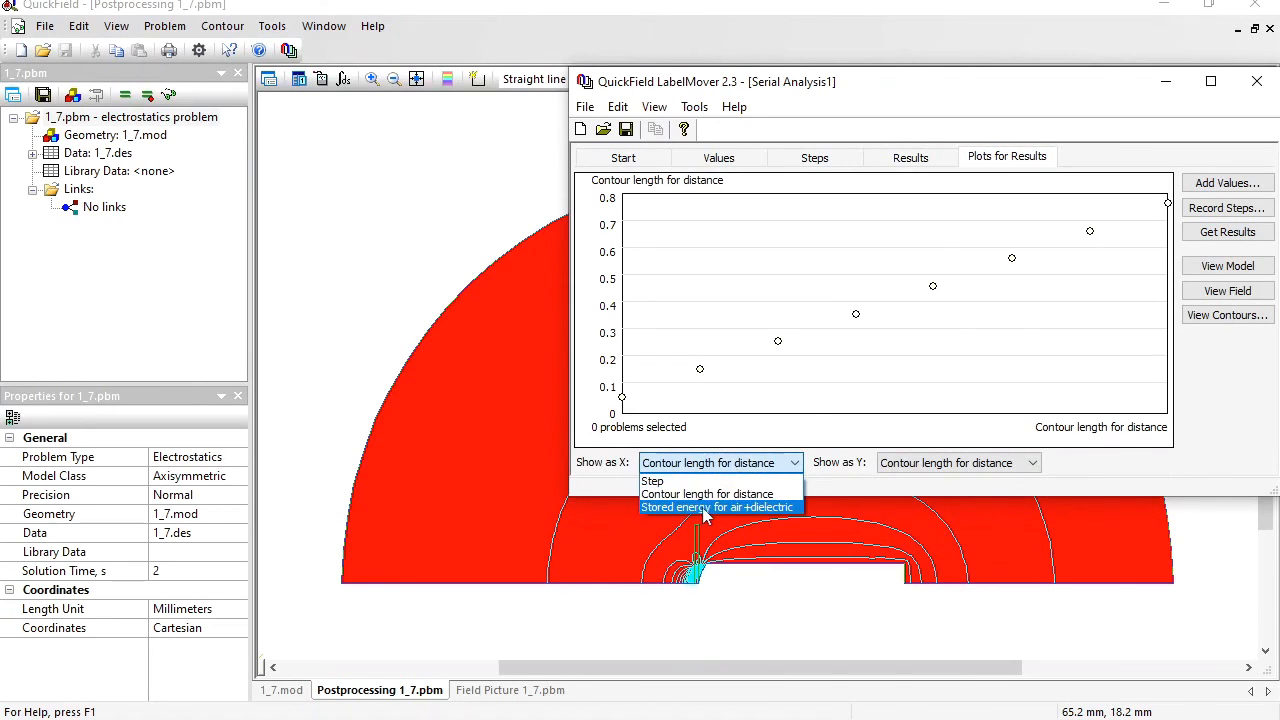
click(940, 463)
click(940, 463)
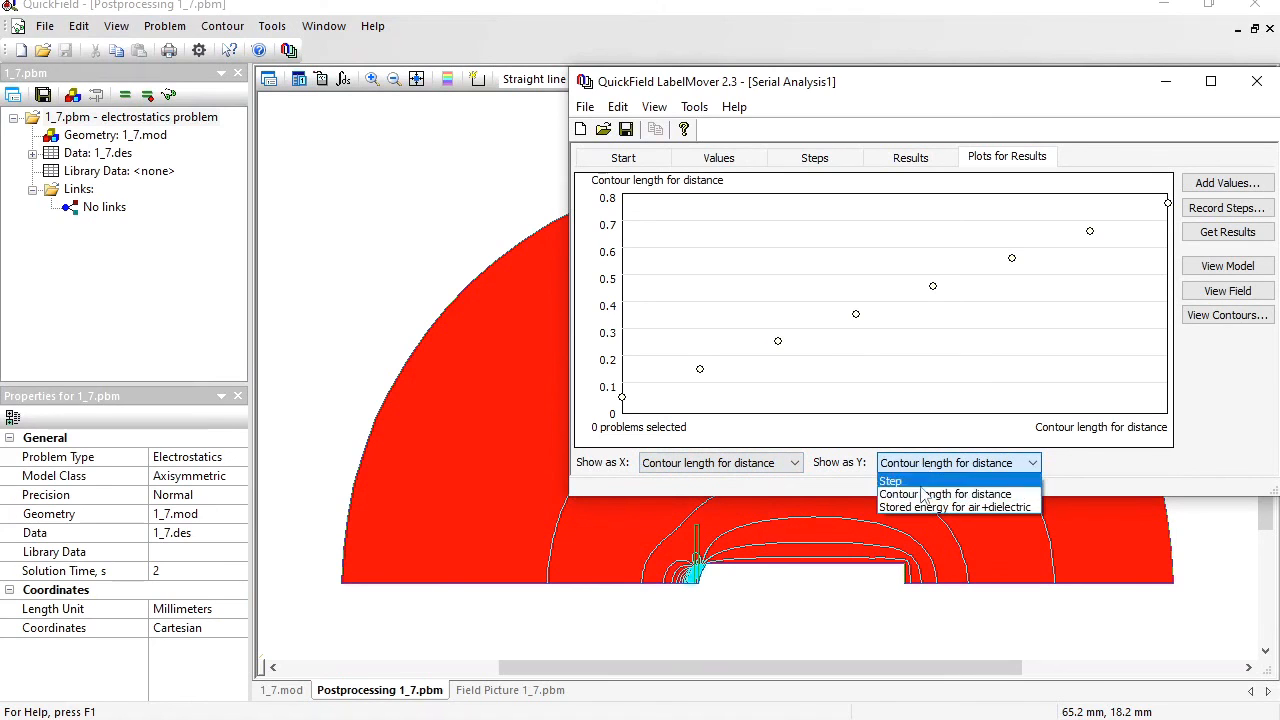
click(924, 508)
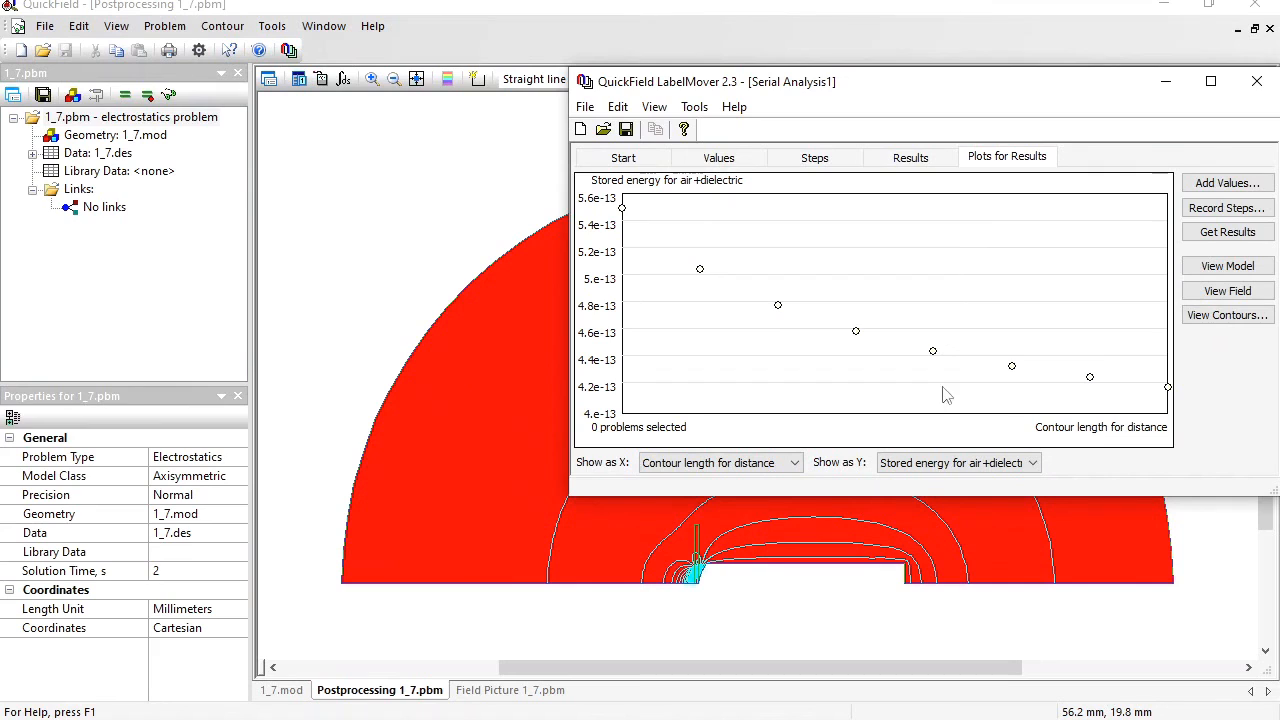
mouse_move(621, 209)
Copy the serial analysis result rows for all steps from 0 to 1_7
click(911, 164)
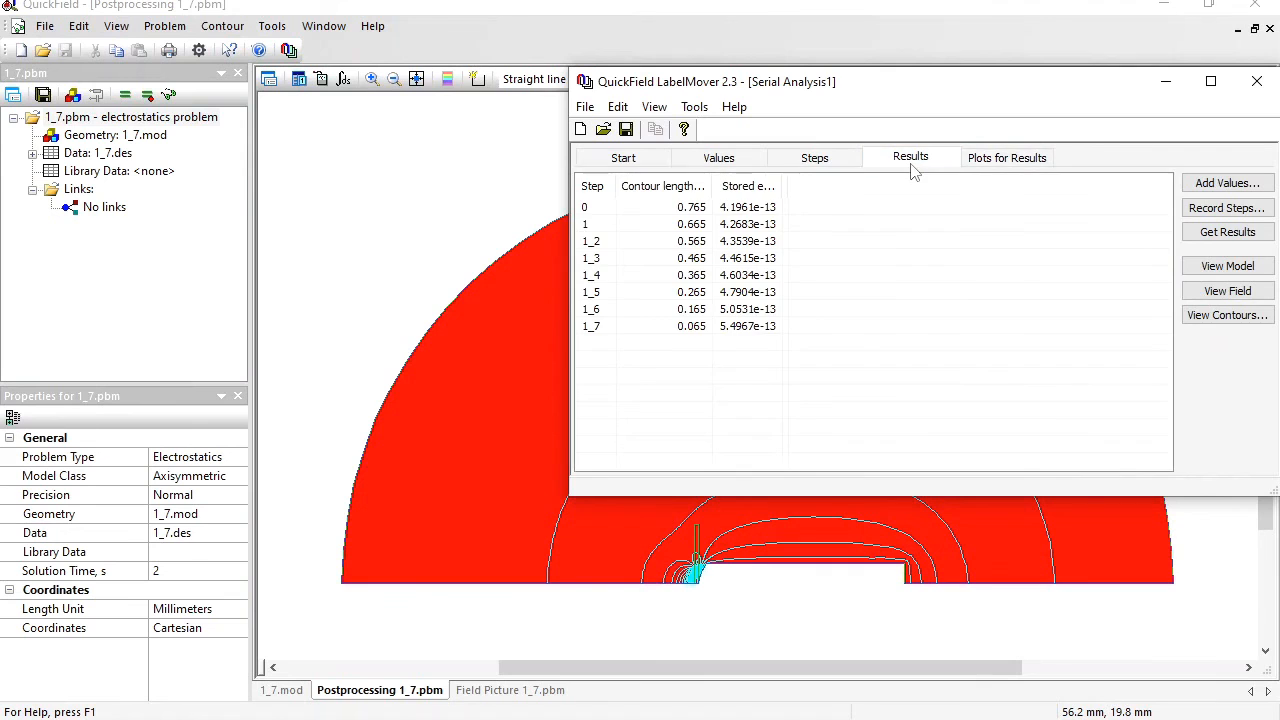
click(686, 211)
key(shift+Down)
key(shift+Down)
key(shift+Down)
key(shift+Down)
key(shift+Down)
key(shift+Down)
key(shift+Down)
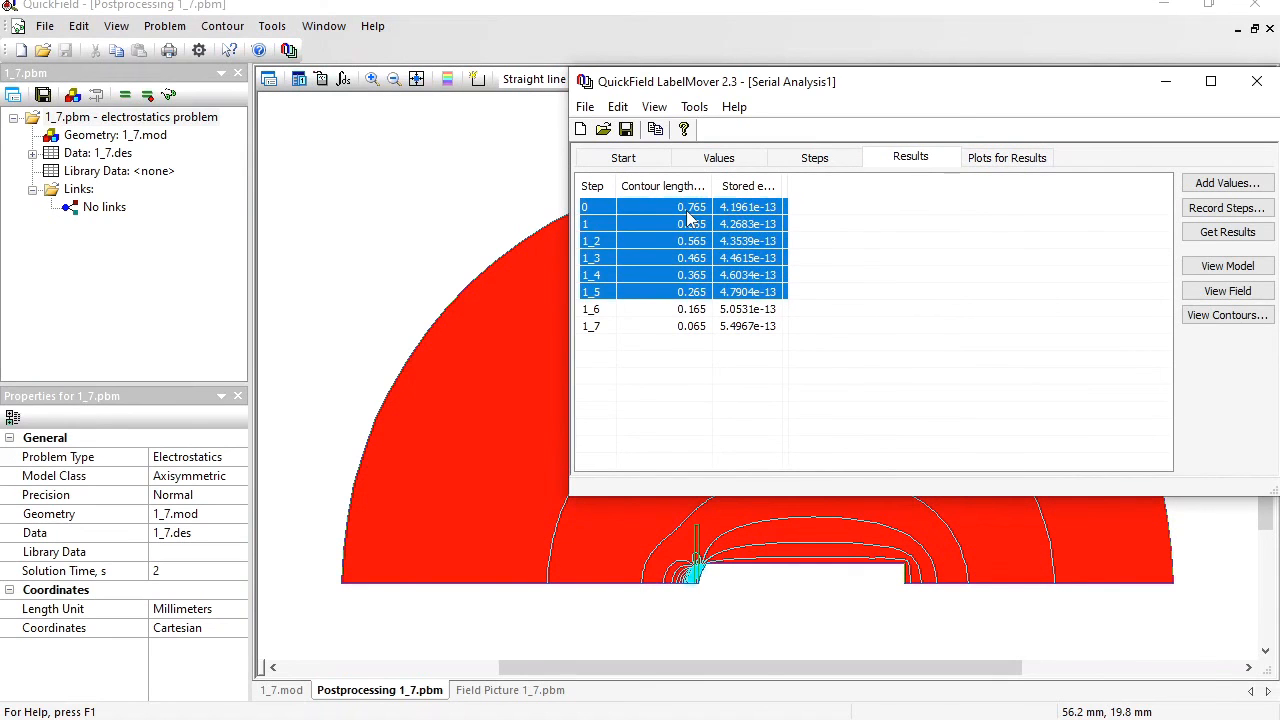
key(ctrl+c)
Switch to the LibreOffice Calc spreadsheet and paste the results at B7 as tab-separated text
key(alt+Tab)
key(ctrl+v)
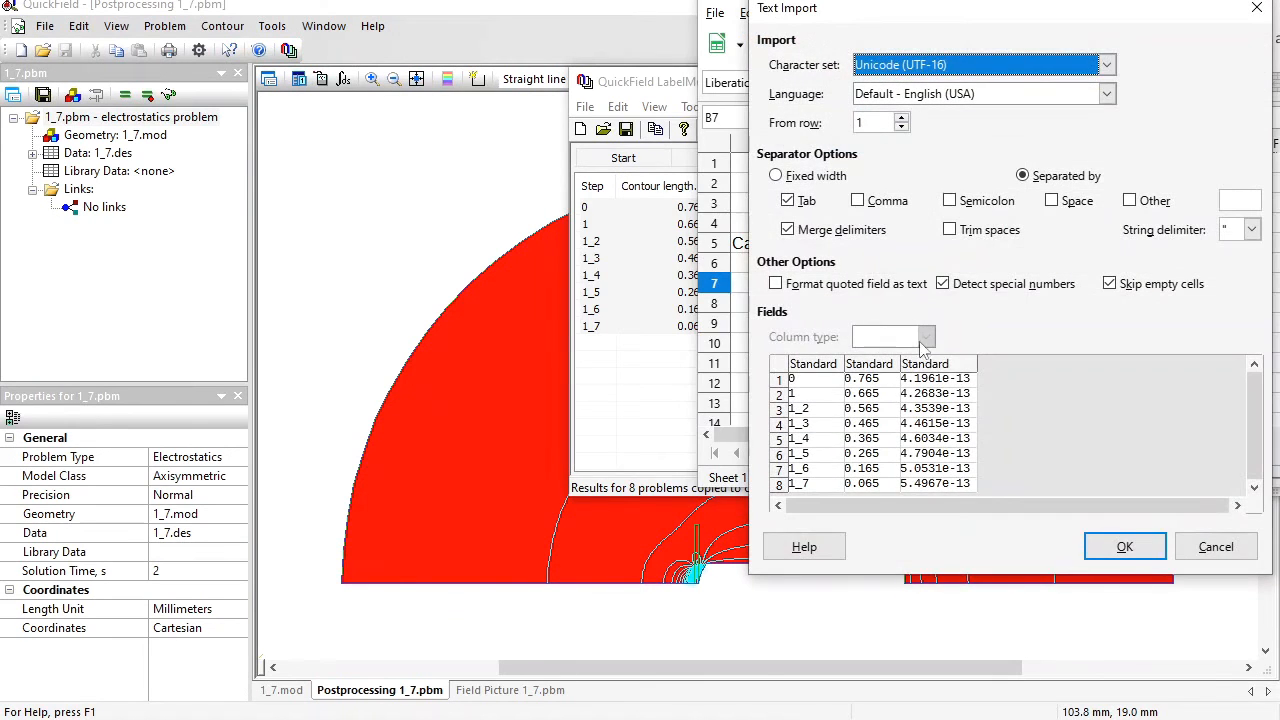
click(1128, 541)
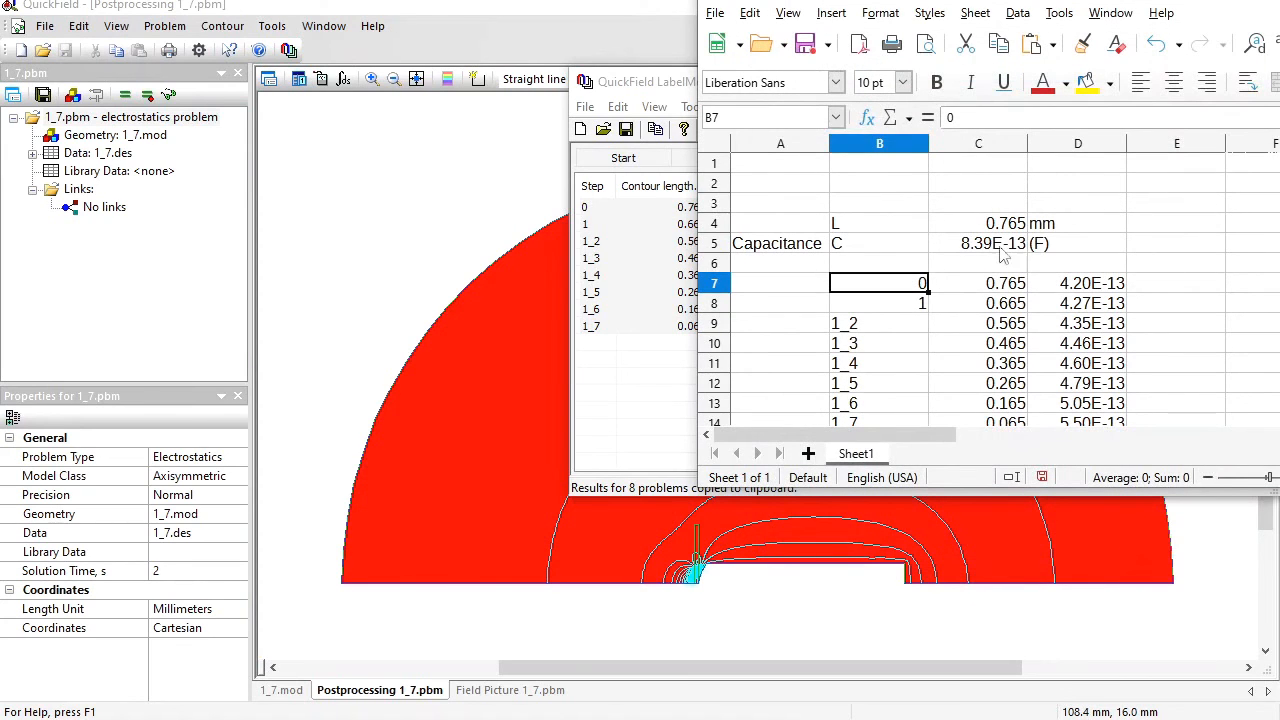
Enter the column headings distance, Energy and Capacitance in cells C6, D6 and E6
click(985, 262)
text(distance)
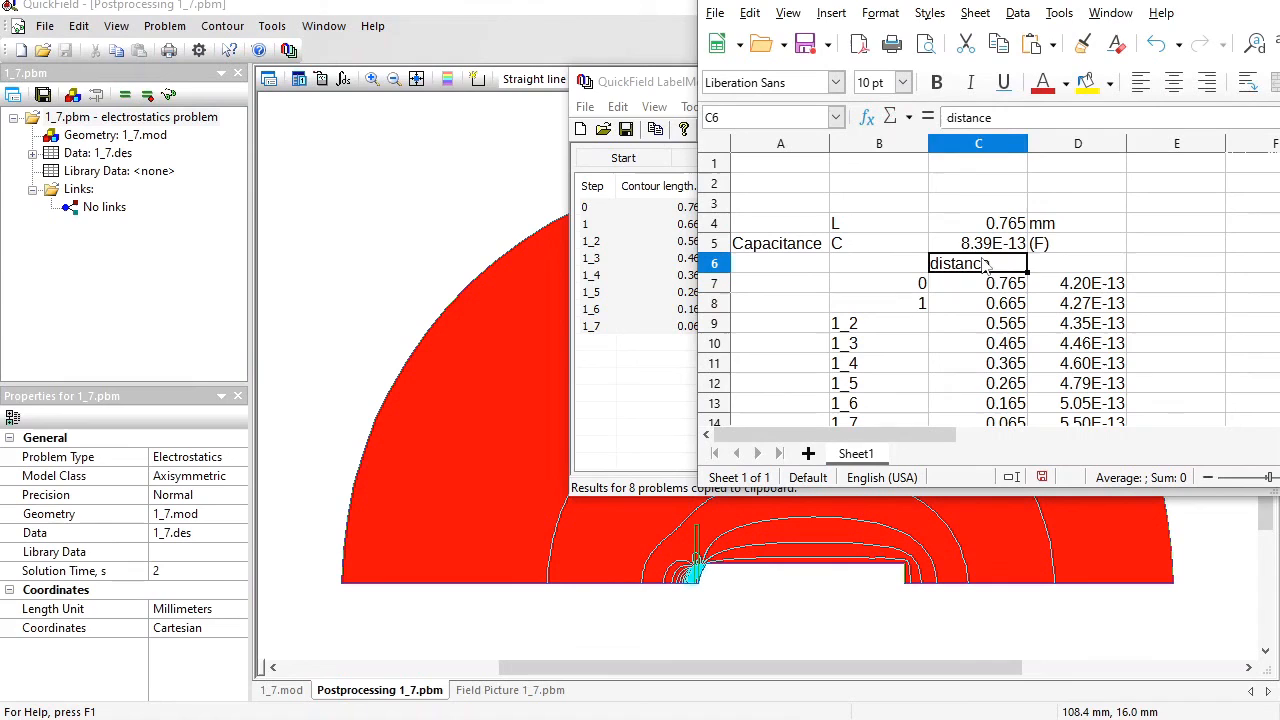
key(Tab)
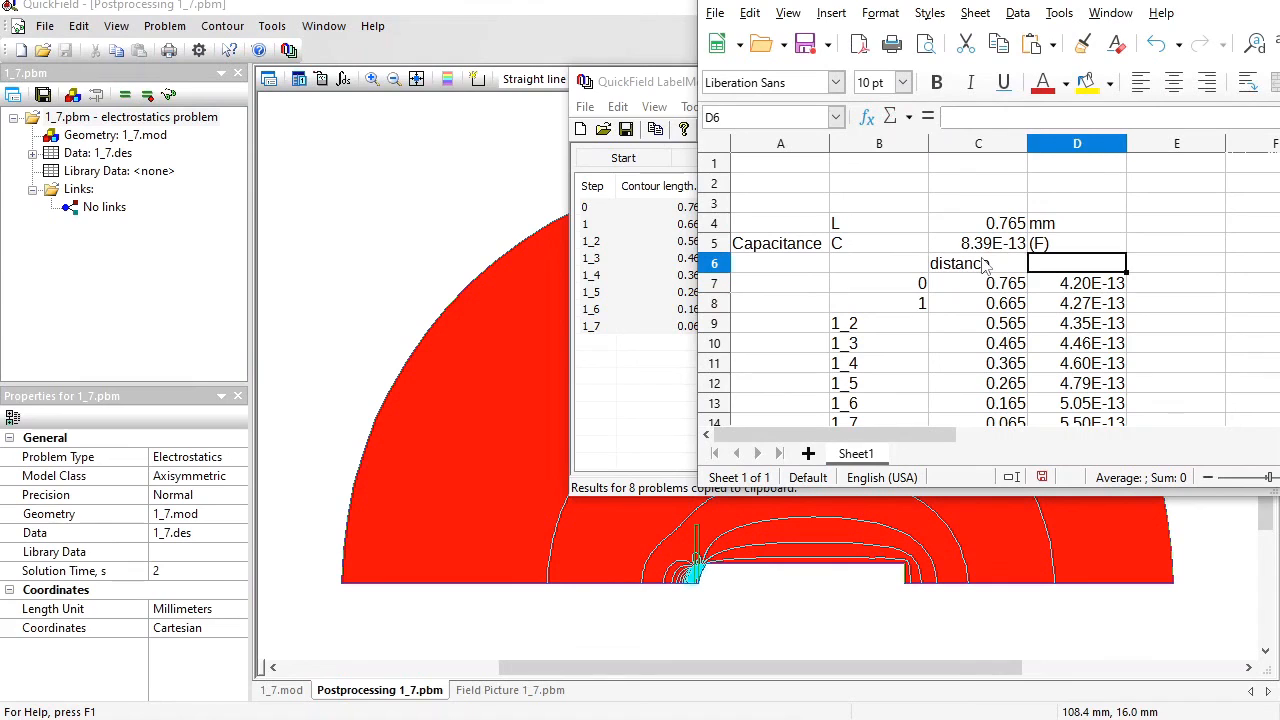
text(Energy)
key(Tab)
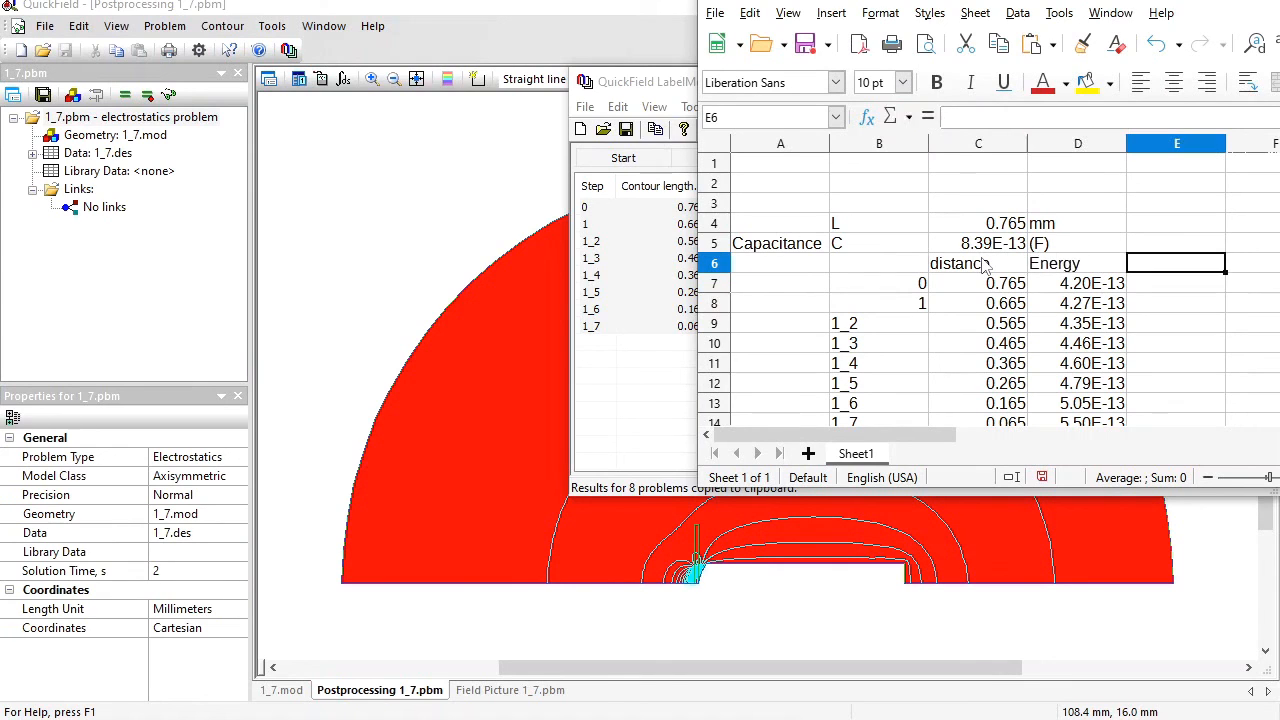
text(Capacitan)
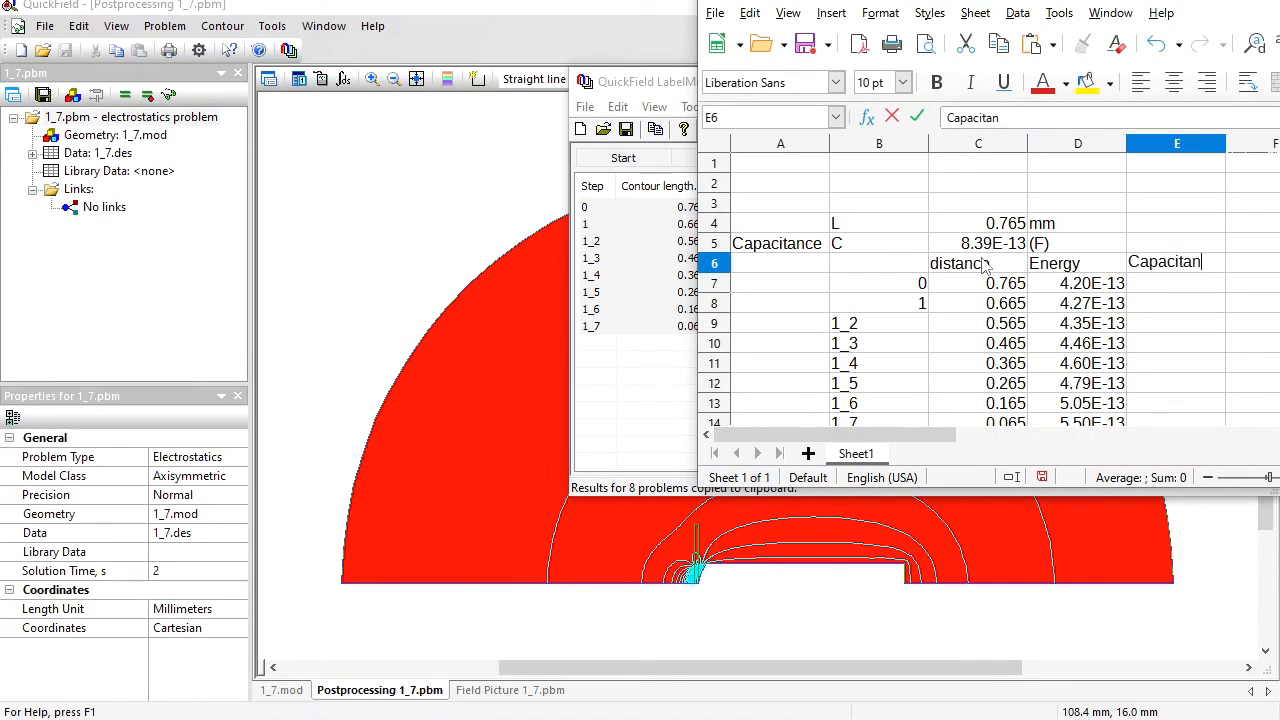
text(ce)
key(Return)
Calculate the first capacitance in cell E7 with the formula =D7*2/1/1
text(=)
click(1092, 245)
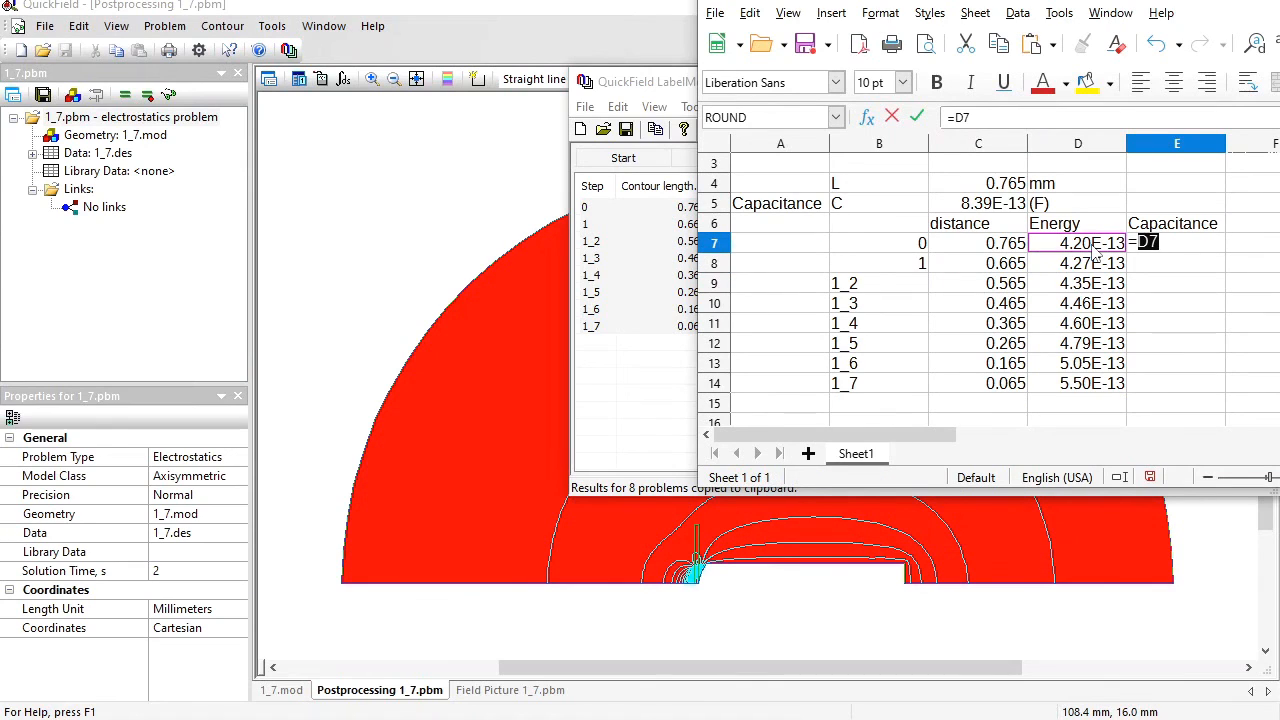
text(*2/1/1)
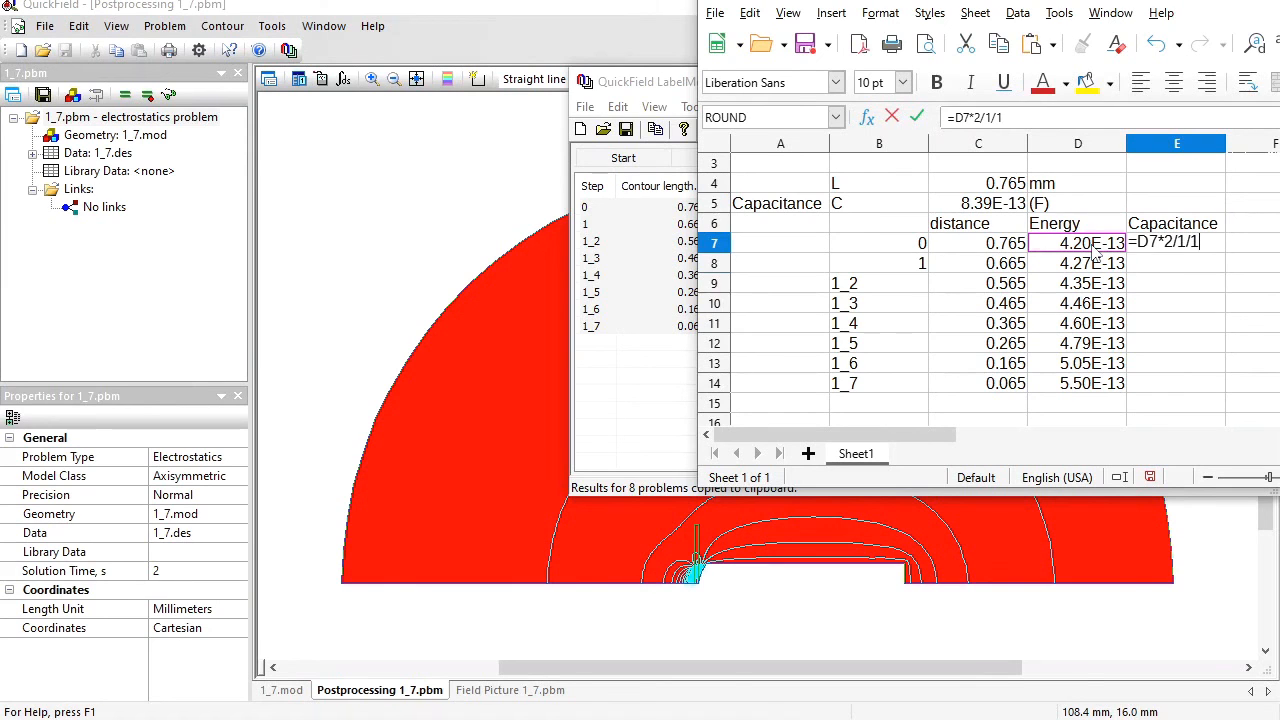
key(Return)
Paste the capacitance formula over E7:E14 to cover all stylus positions, overwriting existing data
key(shift+Down)
key(shift+Down)
key(shift+Down)
key(shift+Down)
key(shift+Down)
key(shift+Down)
key(shift+Down)
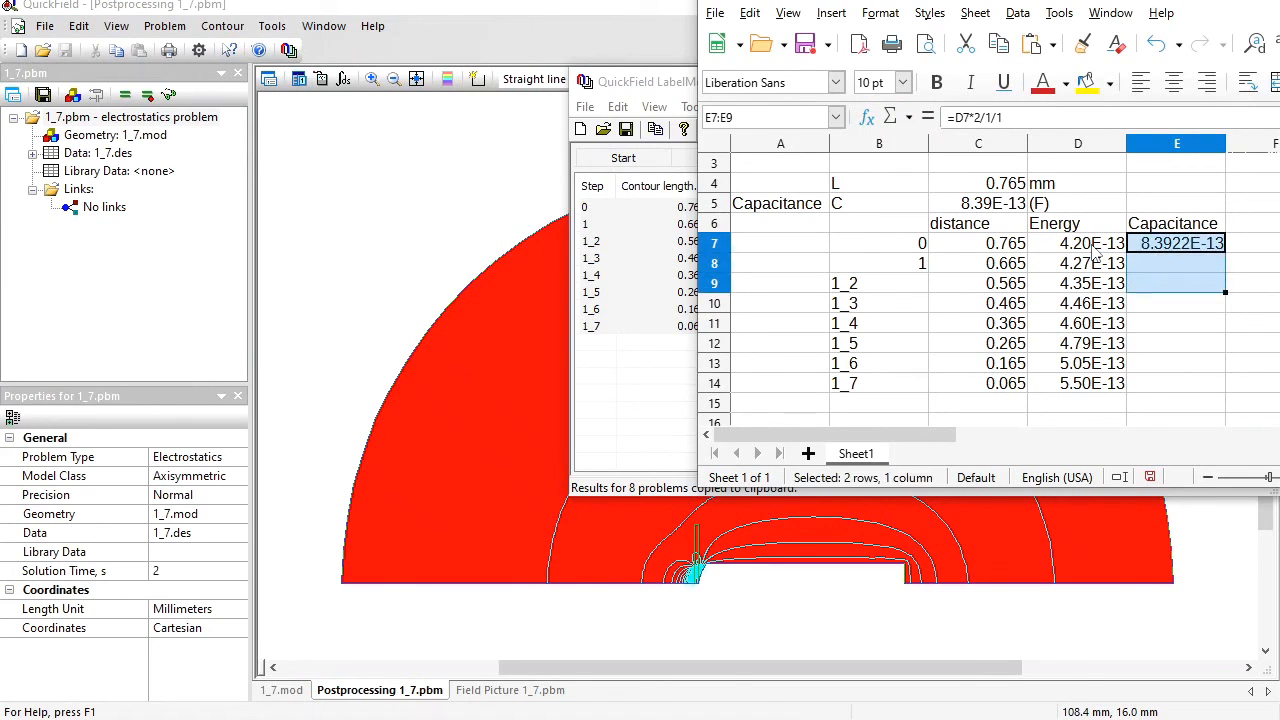
key(ctrl+v)
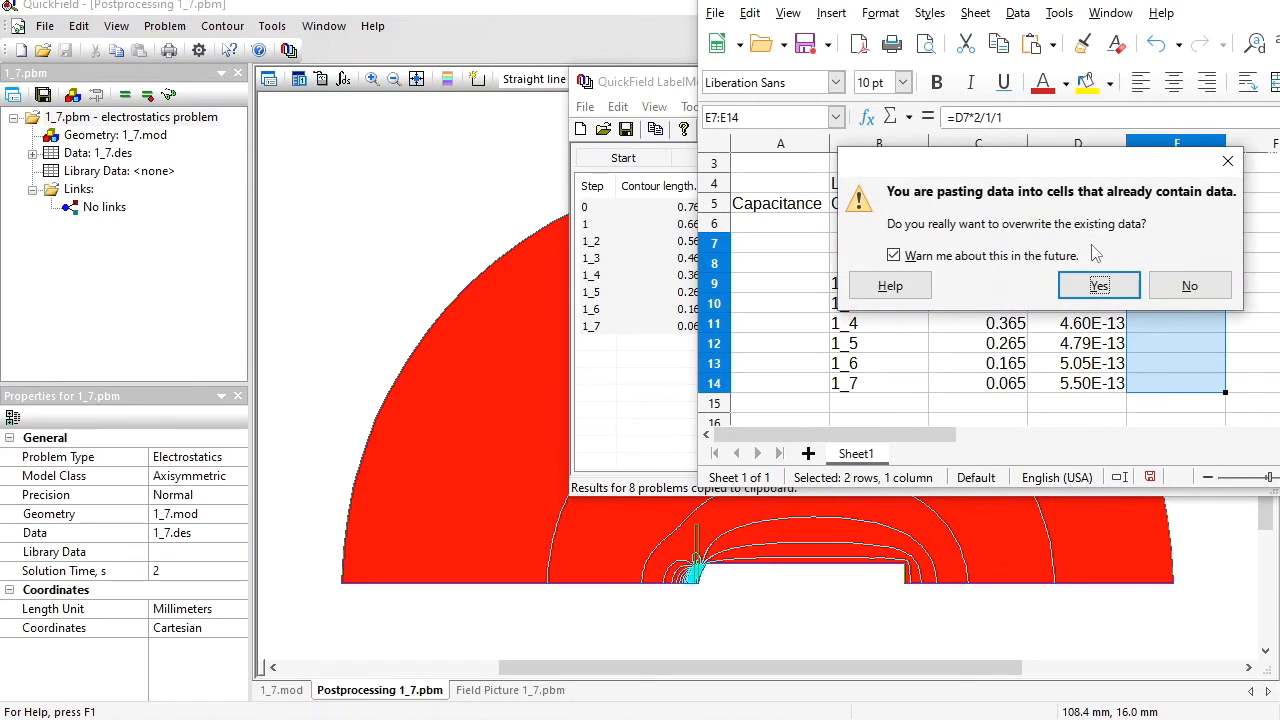
key(Return)
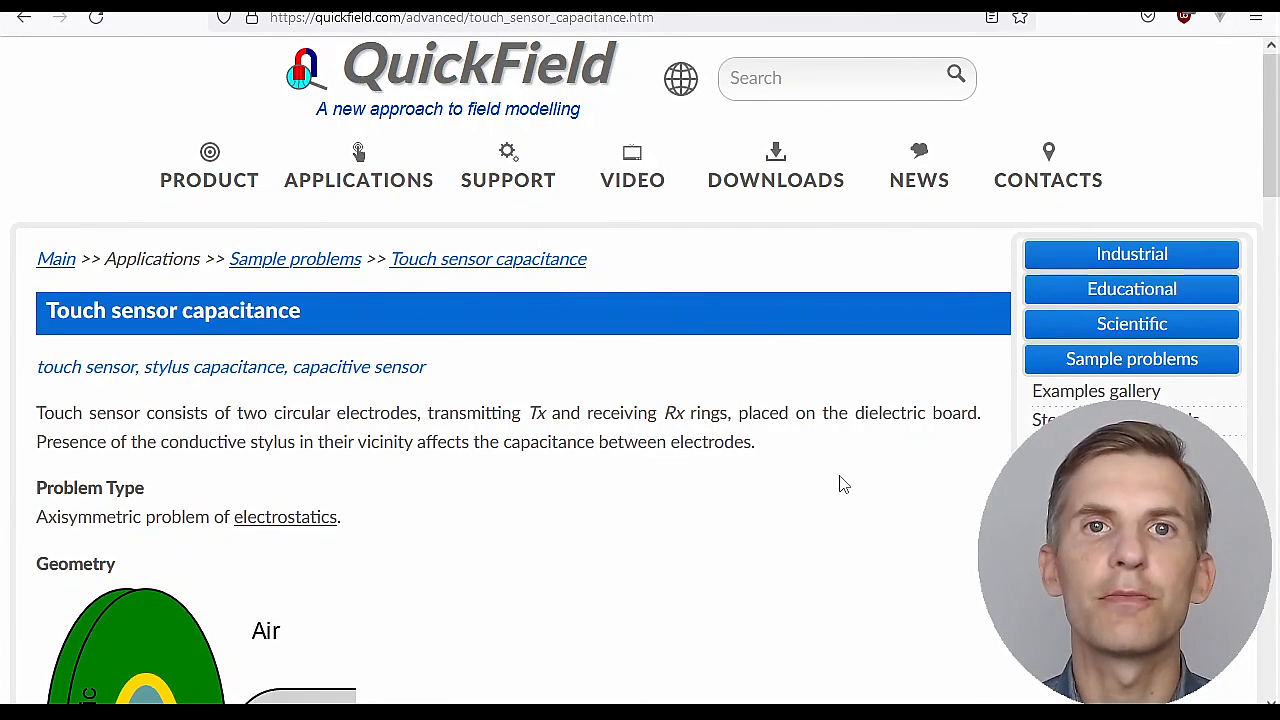
Review the Touch sensor capacitance web page's geometry, task, solution, results, simulation file download and QuickField Edition note in the browser
scroll(840, 484, down, 5)
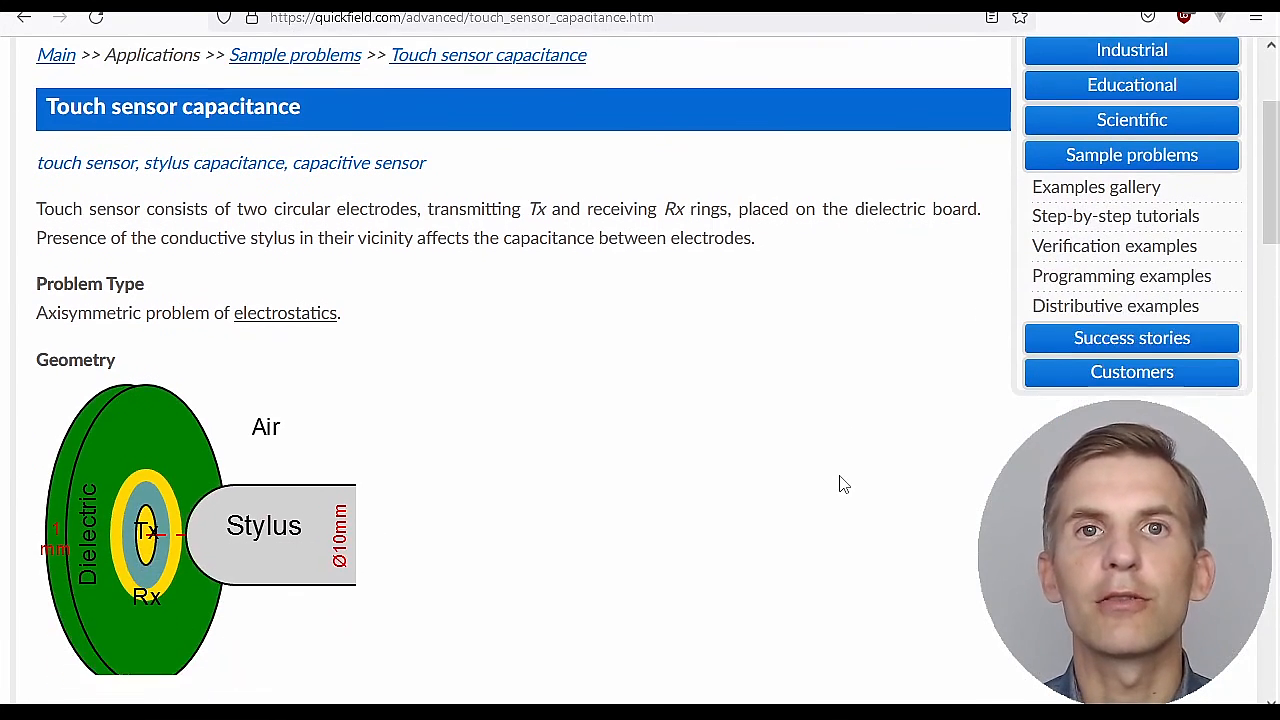
scroll(840, 484, down, 2)
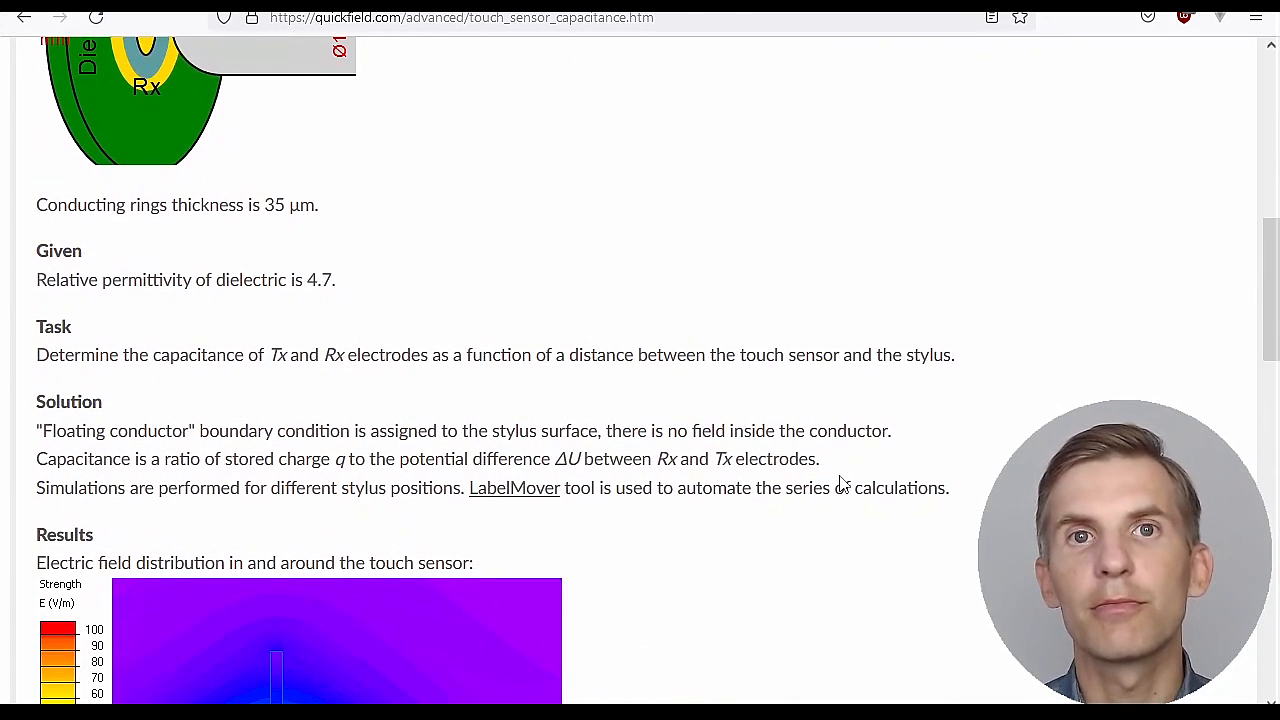
scroll(840, 484, down, 1)
scroll(840, 484, down, 3)
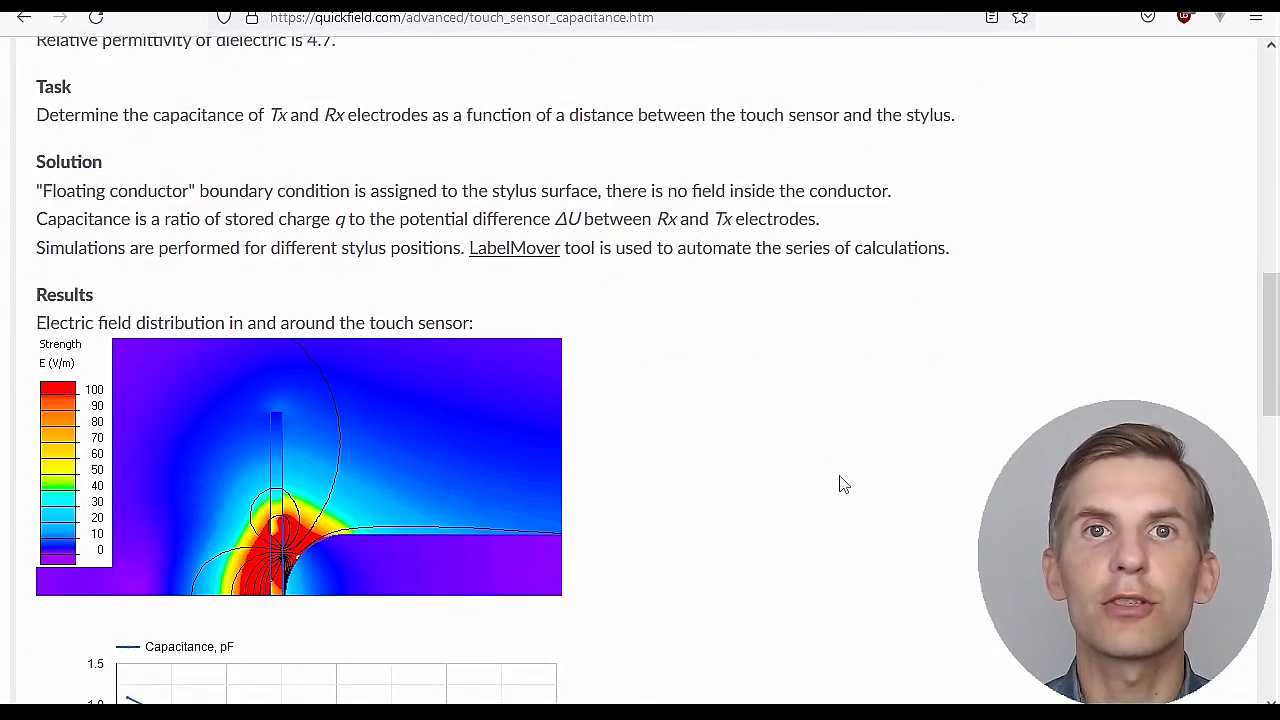
scroll(840, 484, down, 6)
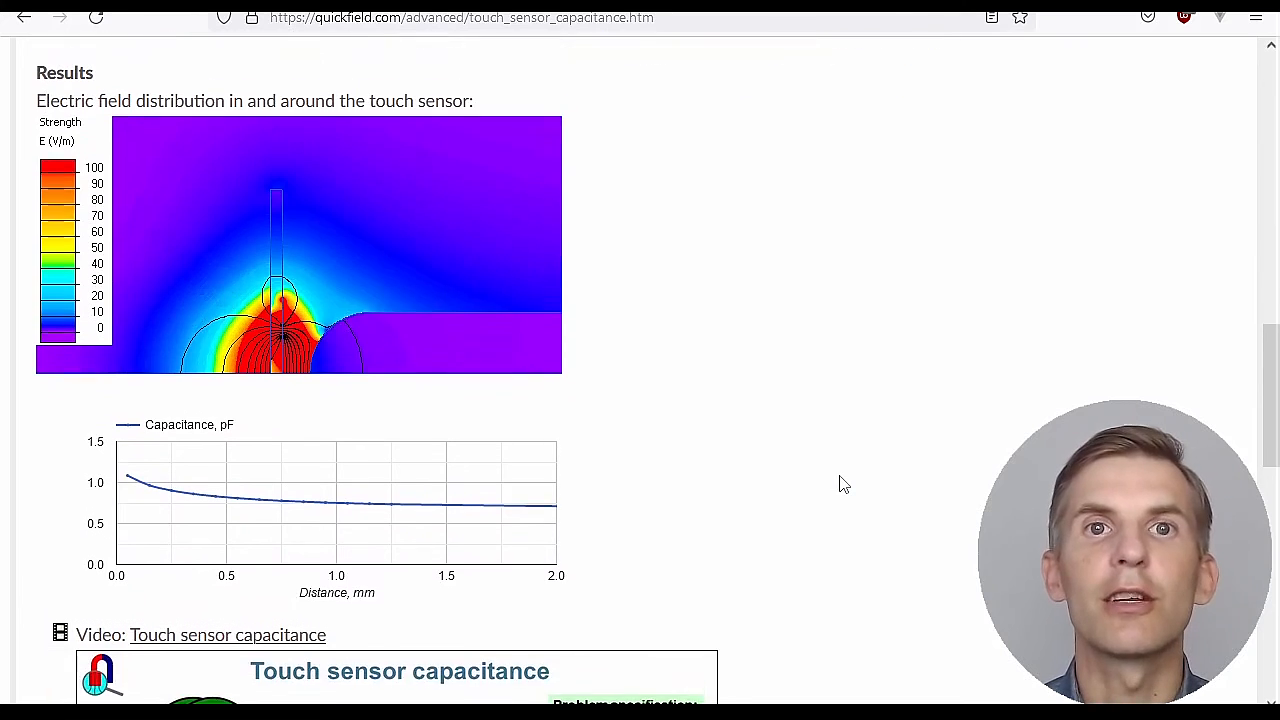
scroll(840, 484, down, 2)
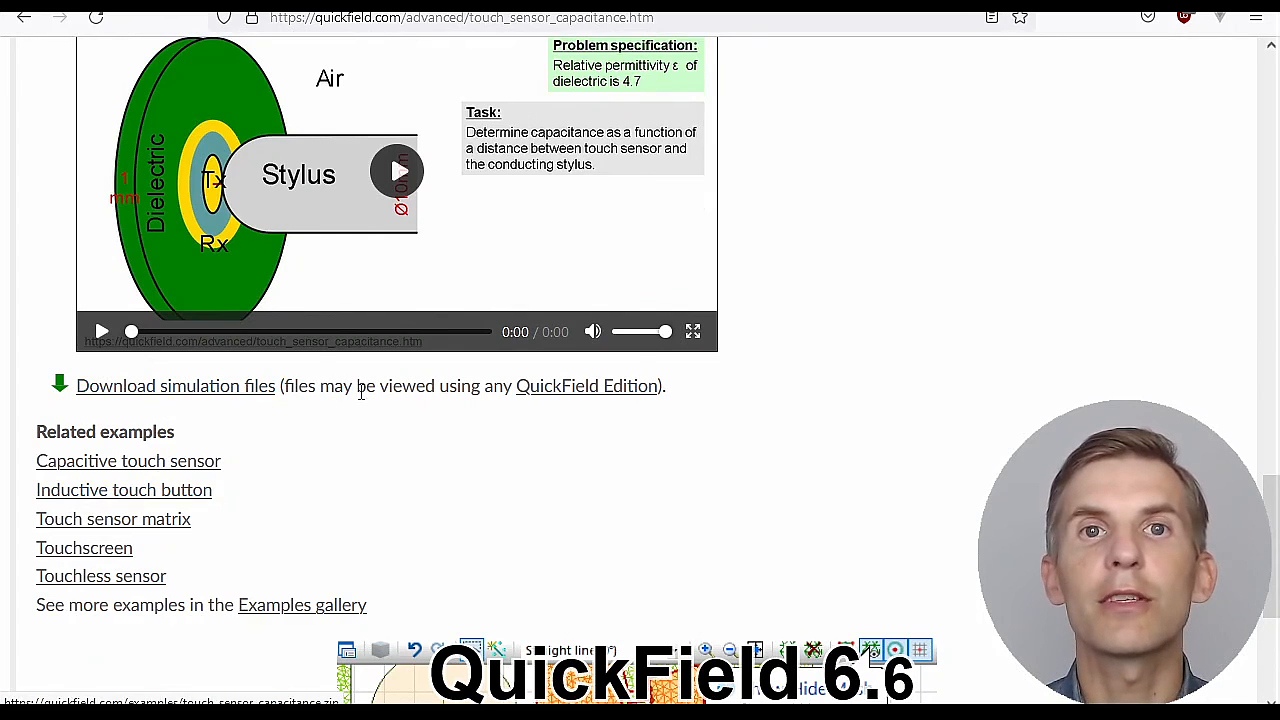
mouse_move(568, 400)
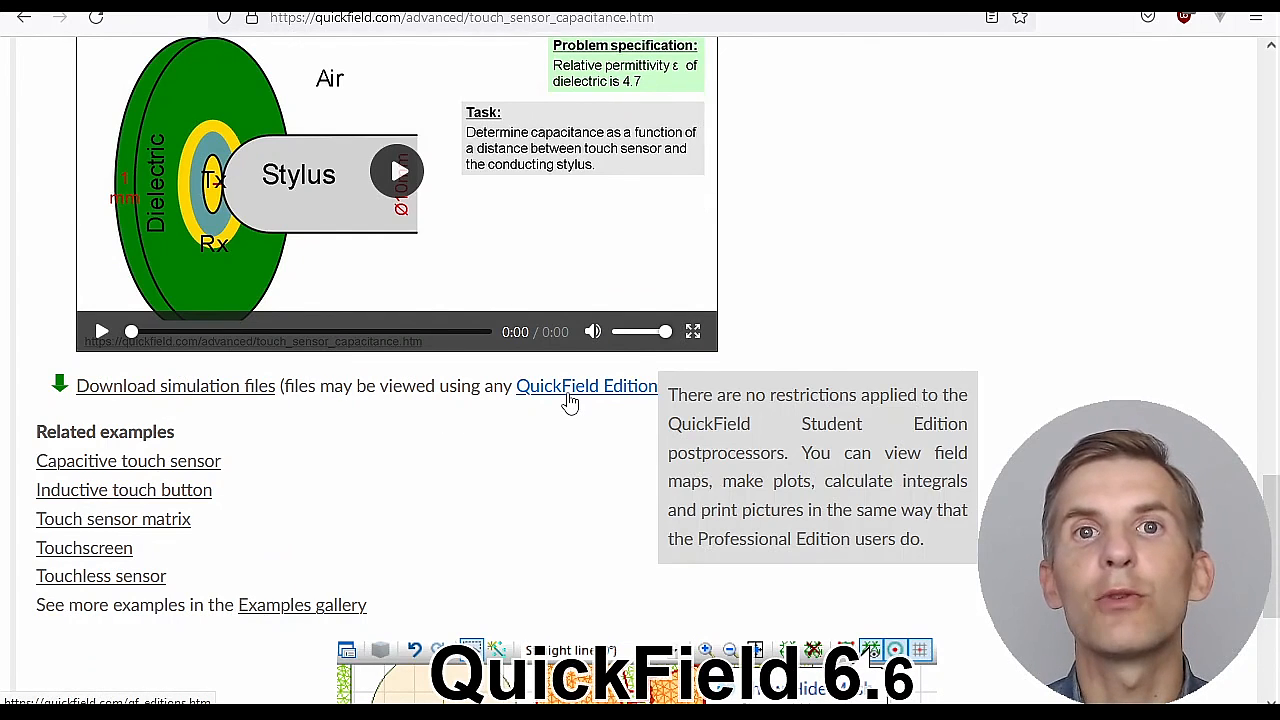